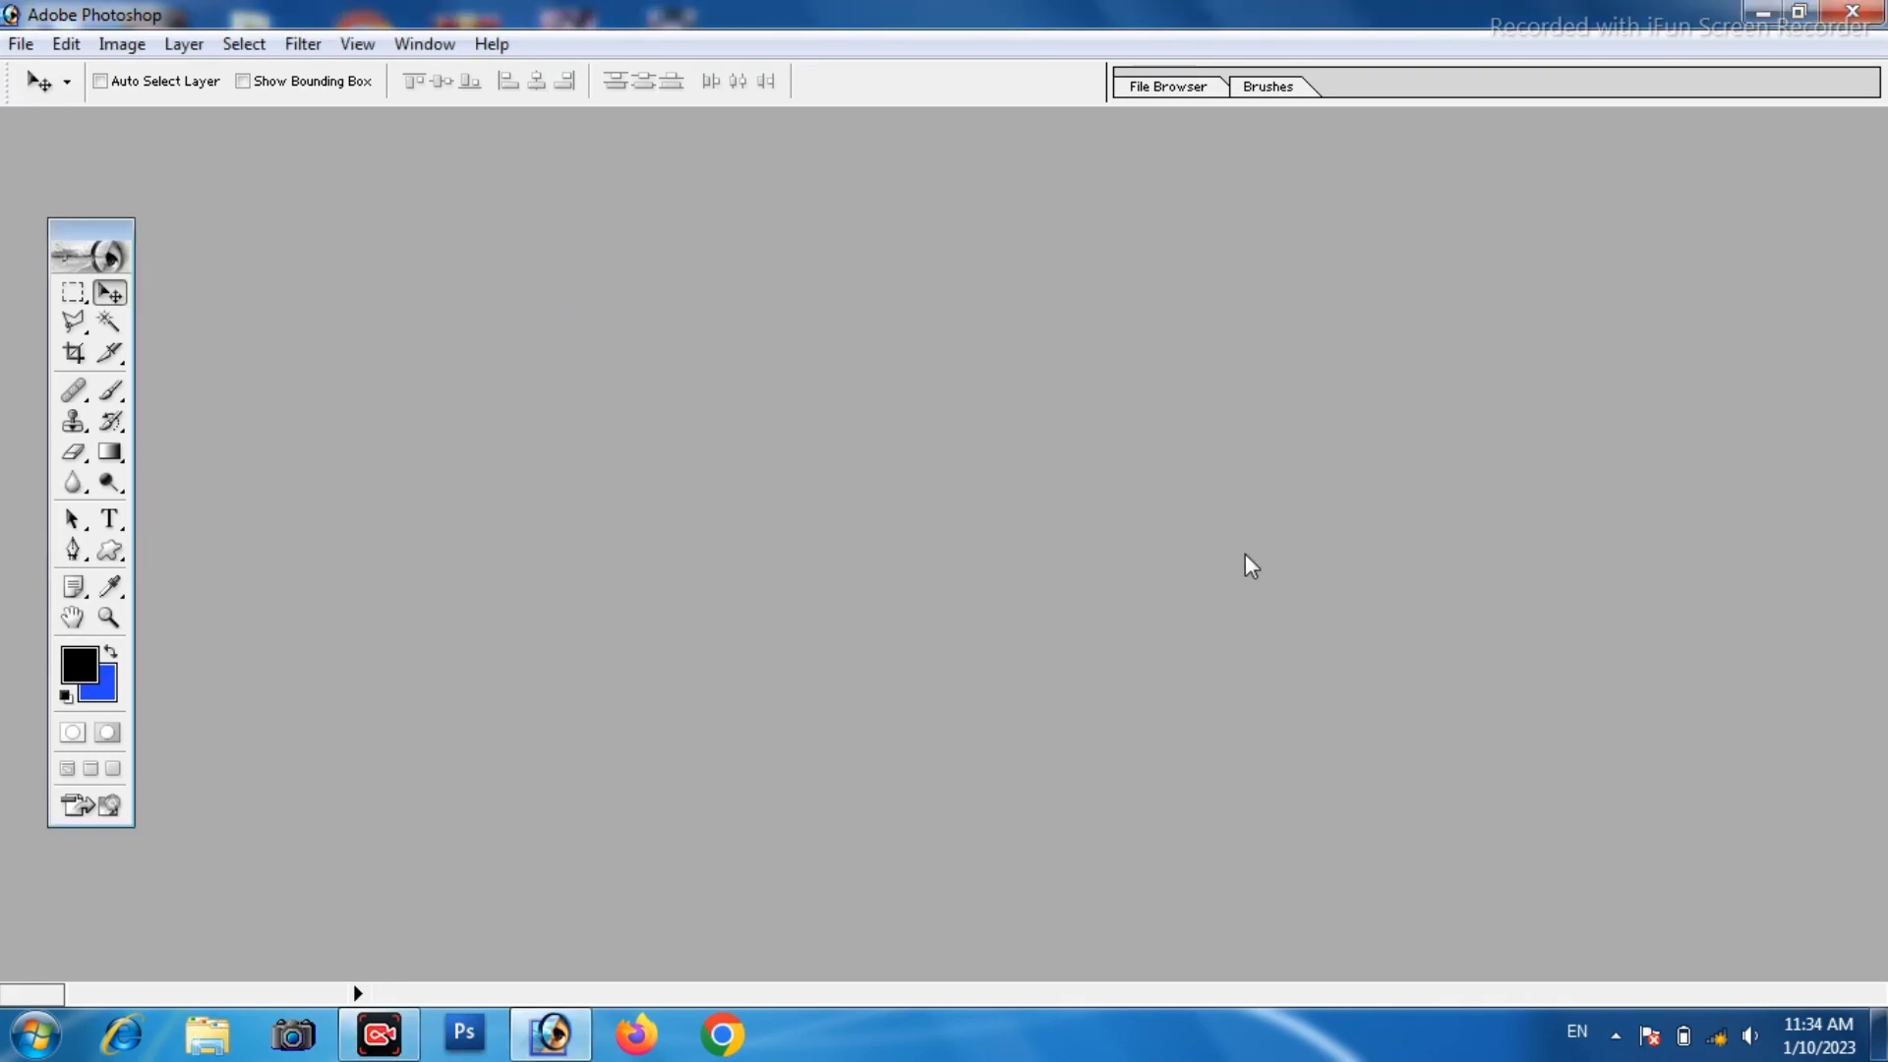
Open the portrait photo 1673258263965.jpg from the Desktop with File > Open.
{"action": "double_click", "coordinate": [1194, 557]}
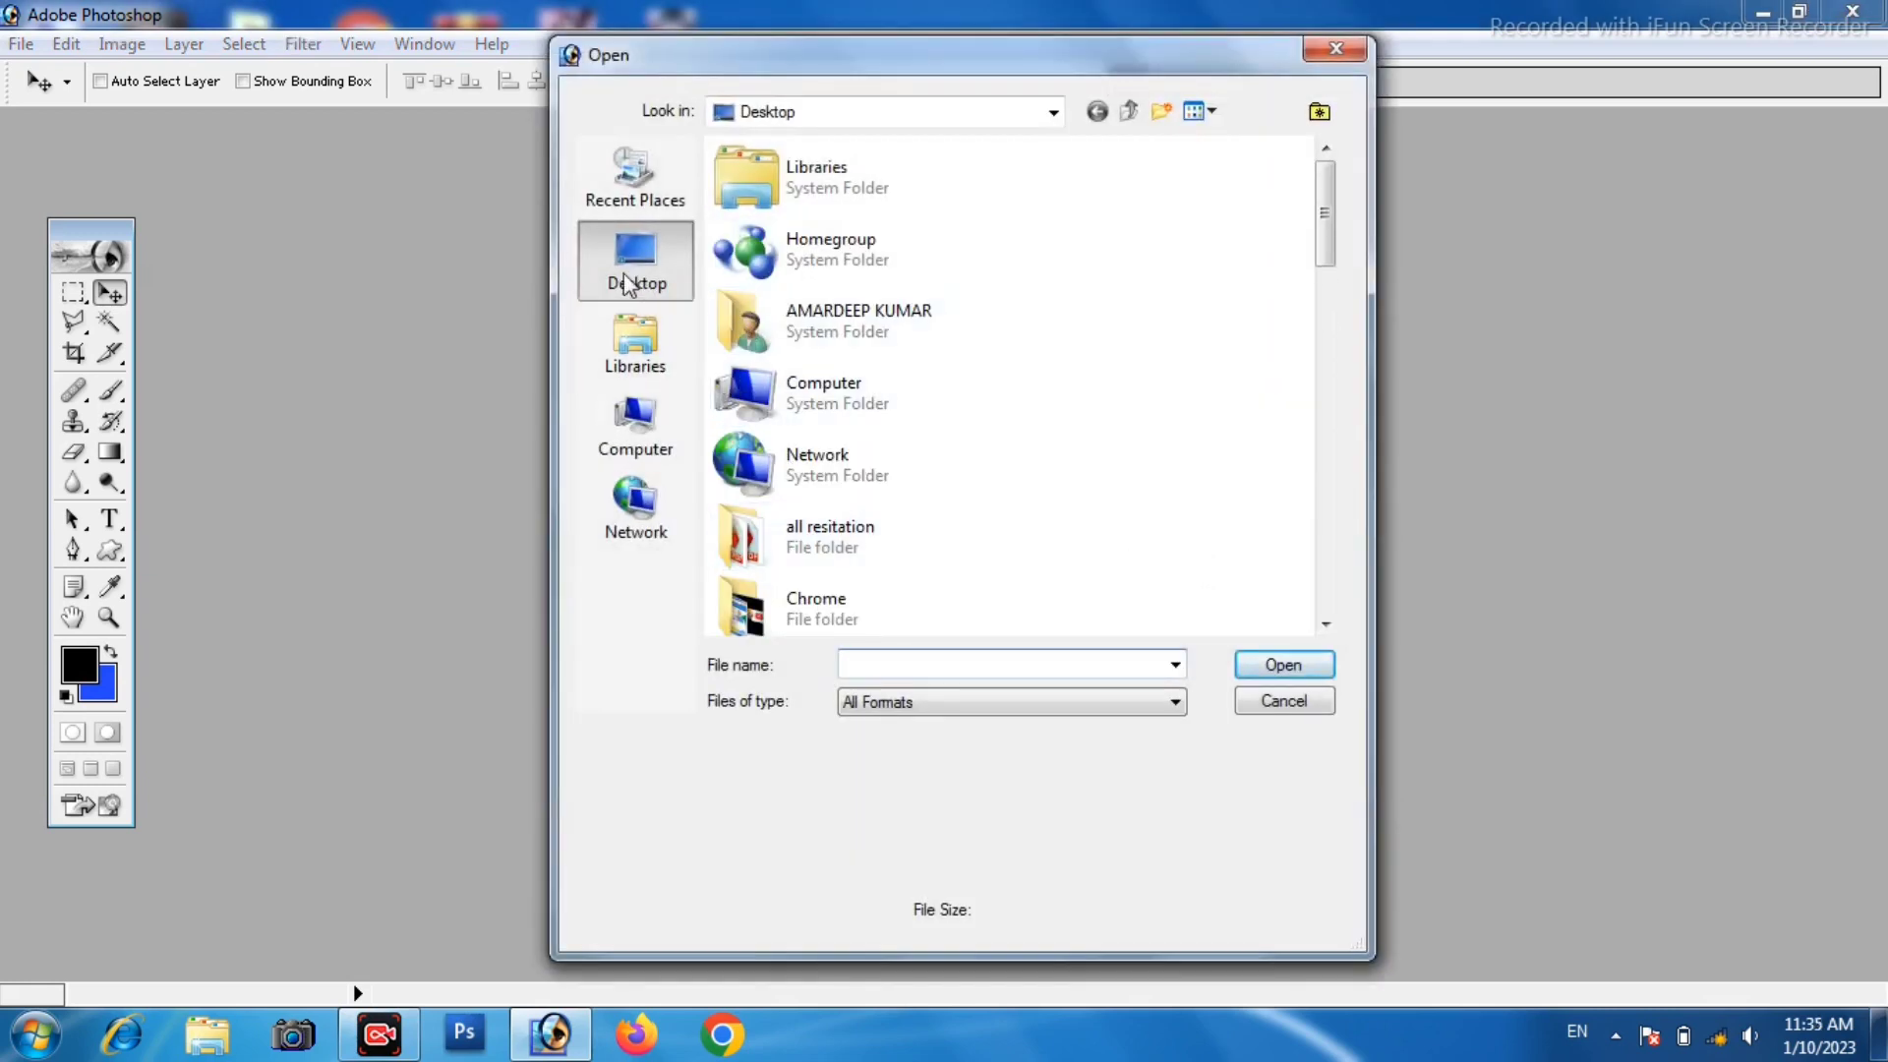
{"action": "left_click", "coordinate": [1324, 57]}
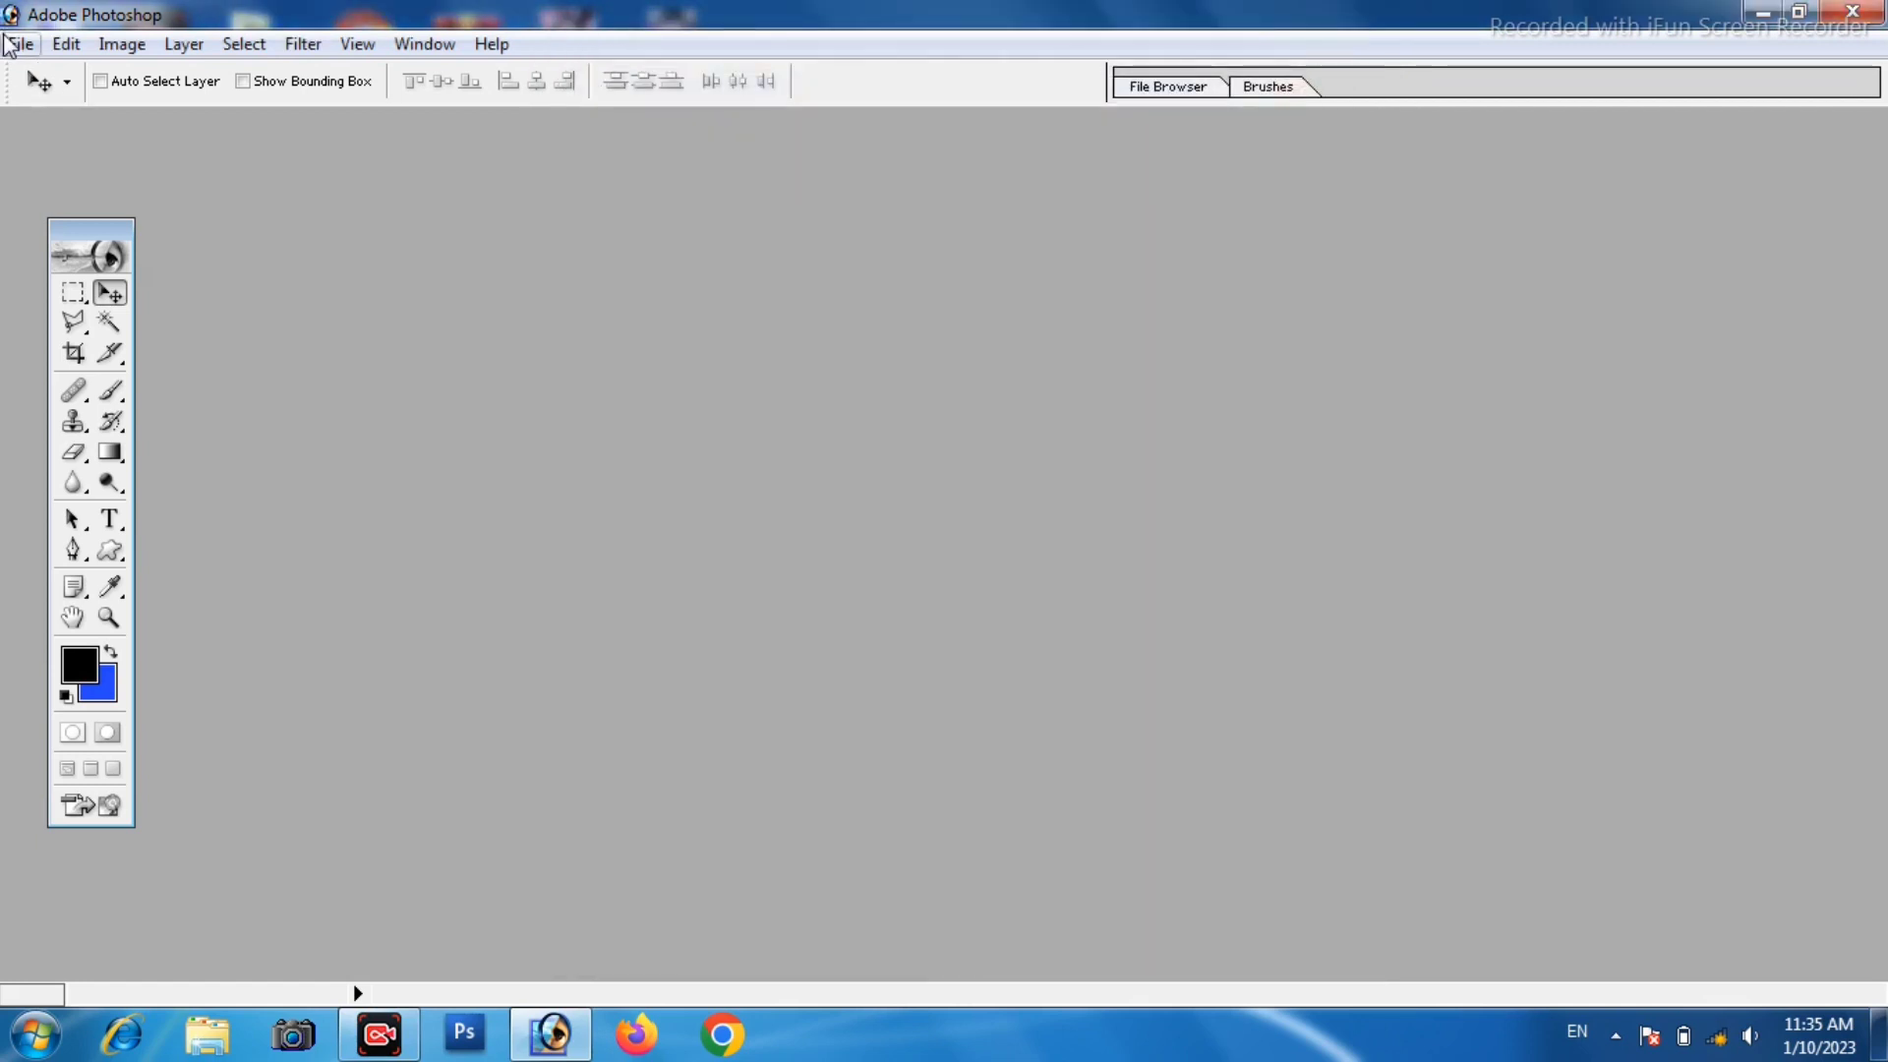
{"action": "left_click", "coordinate": [14, 44]}
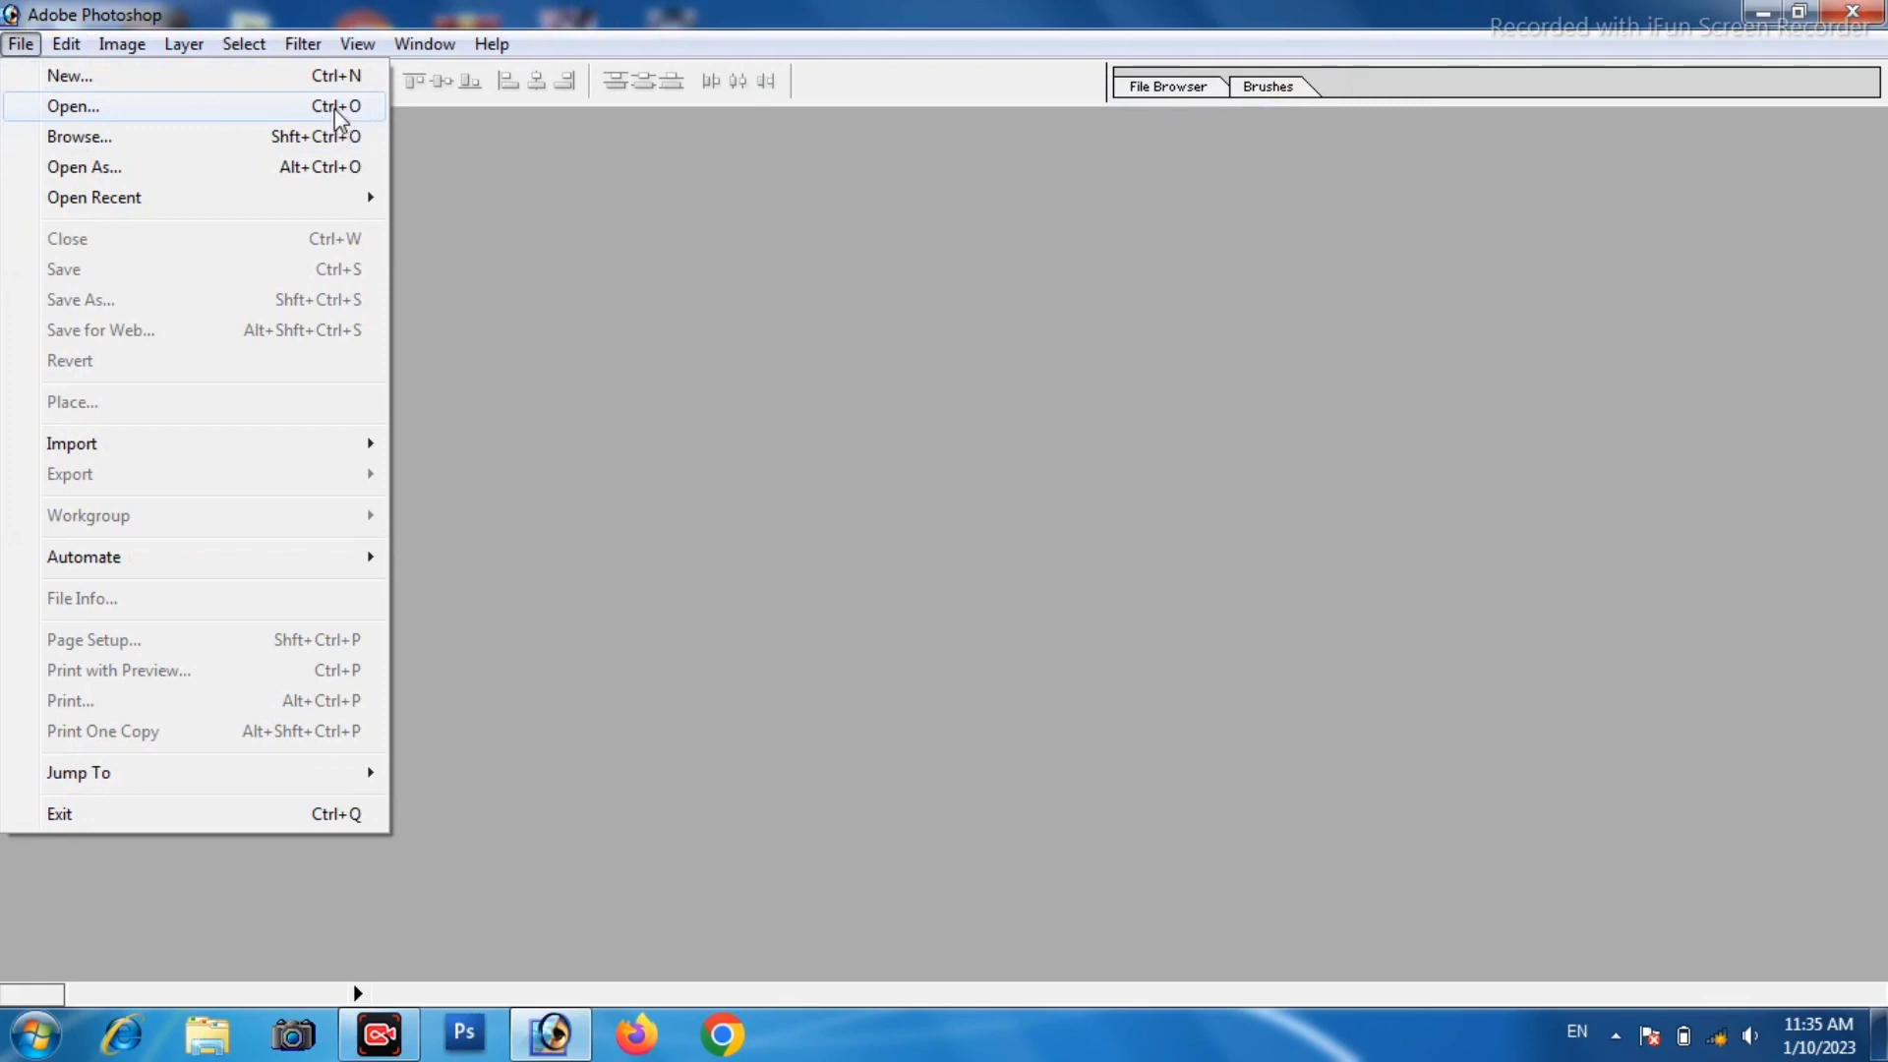
{"action": "left_click", "coordinate": [98, 112]}
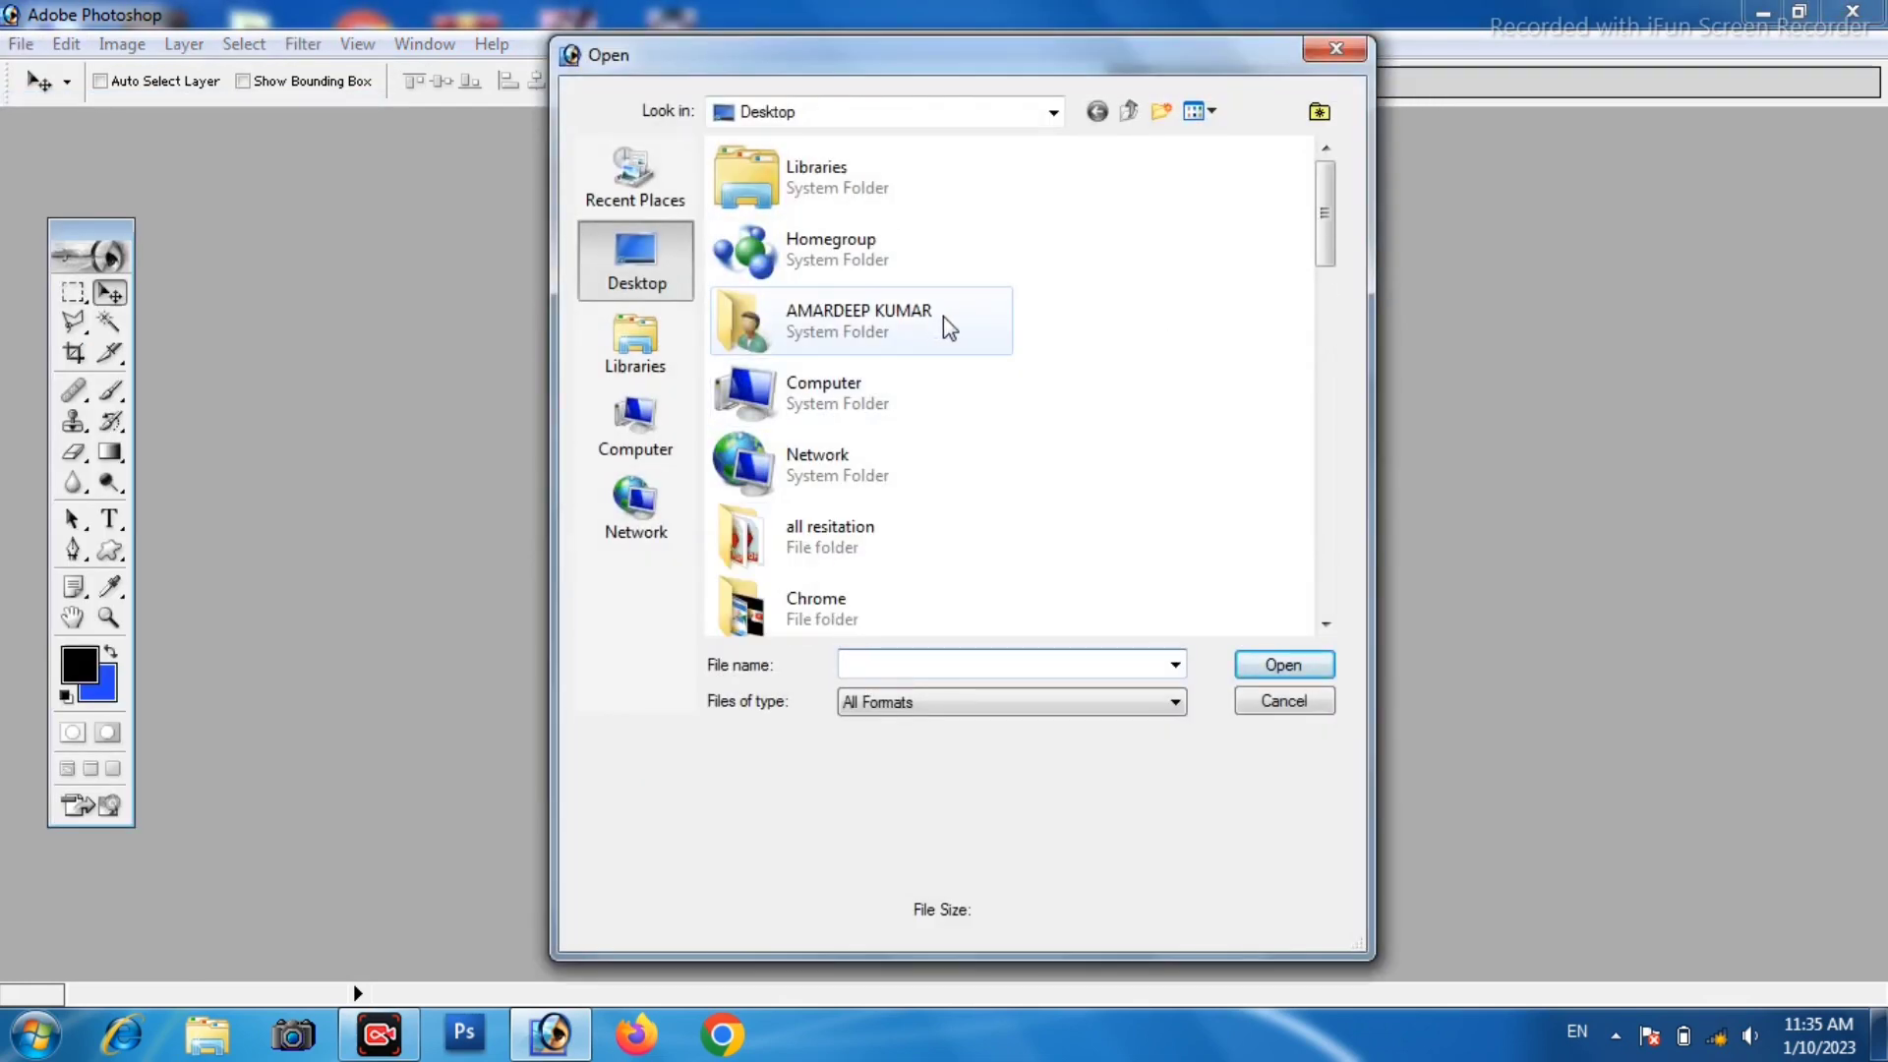
{"action": "mouse_move", "coordinate": [1323, 245]}
{"action": "left_mouse_down"}
{"action": "mouse_move", "coordinate": [1300, 379]}
{"action": "mouse_move", "coordinate": [1330, 447]}
{"action": "left_mouse_up"}
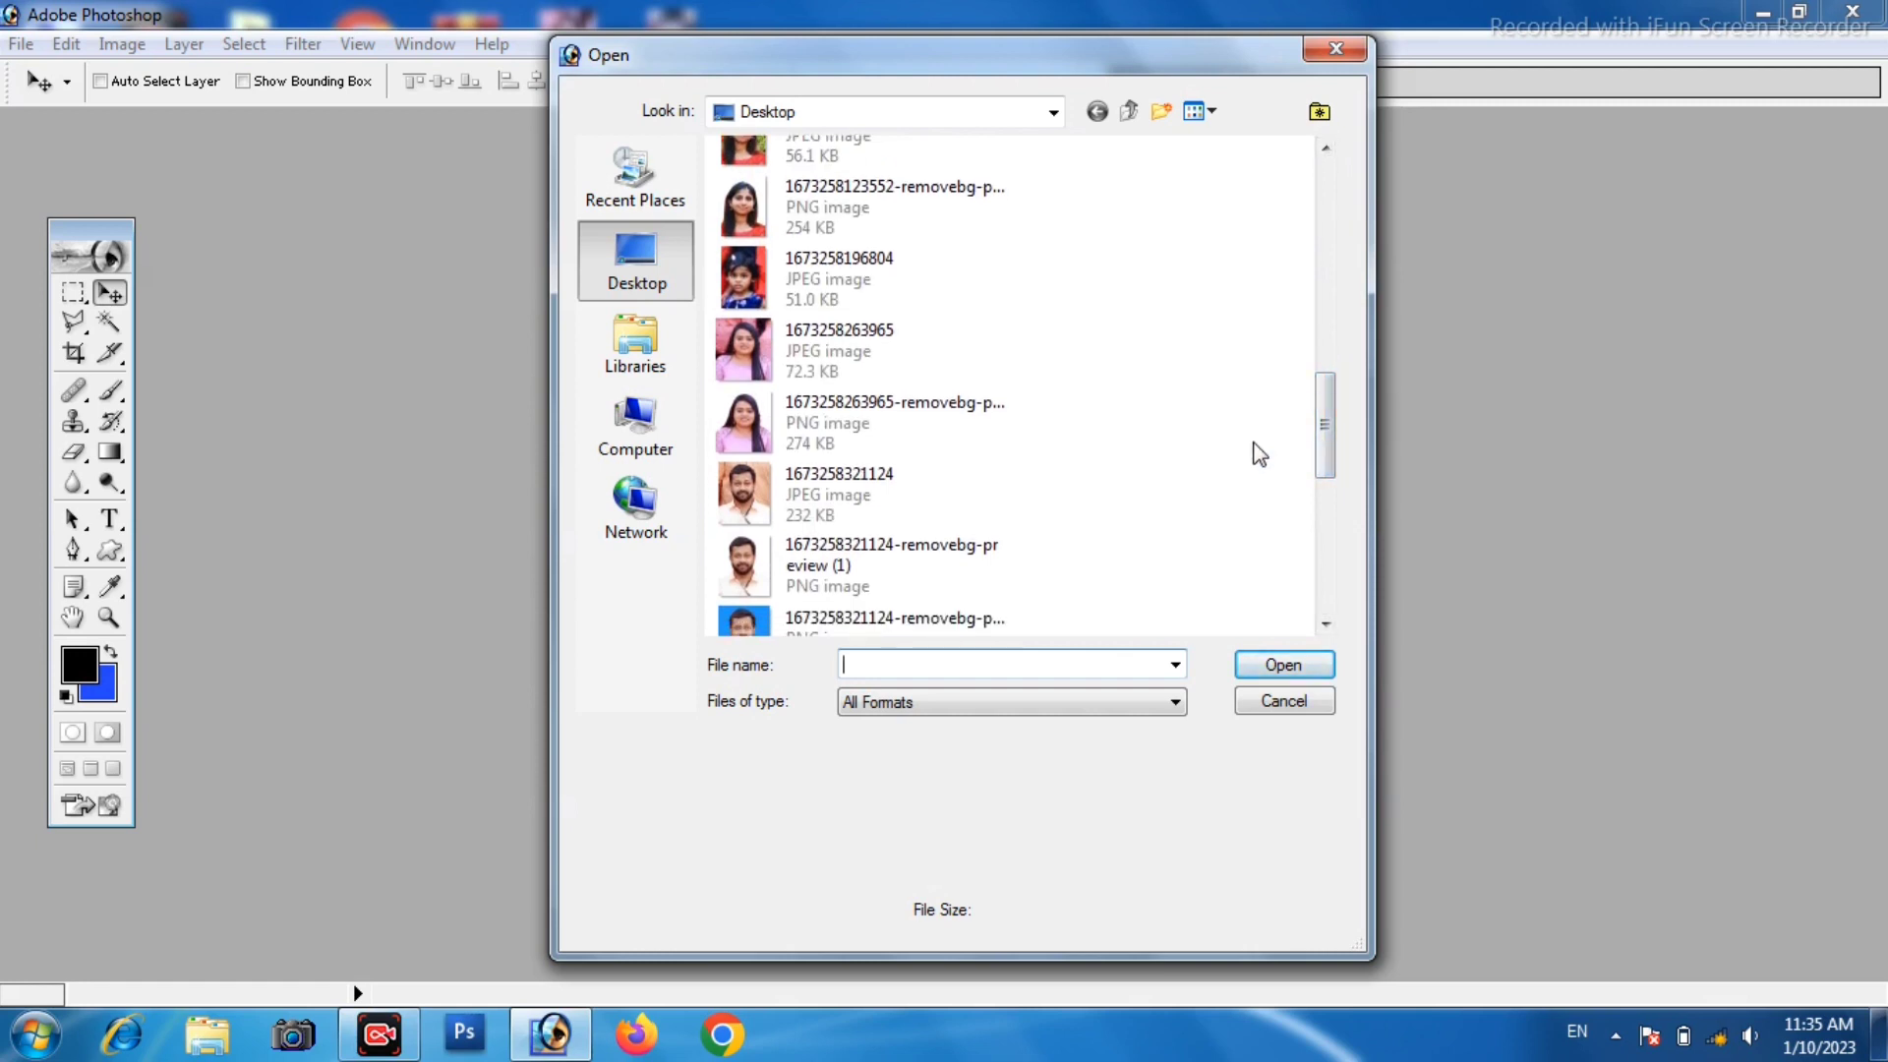
{"action": "left_click", "coordinate": [922, 359]}
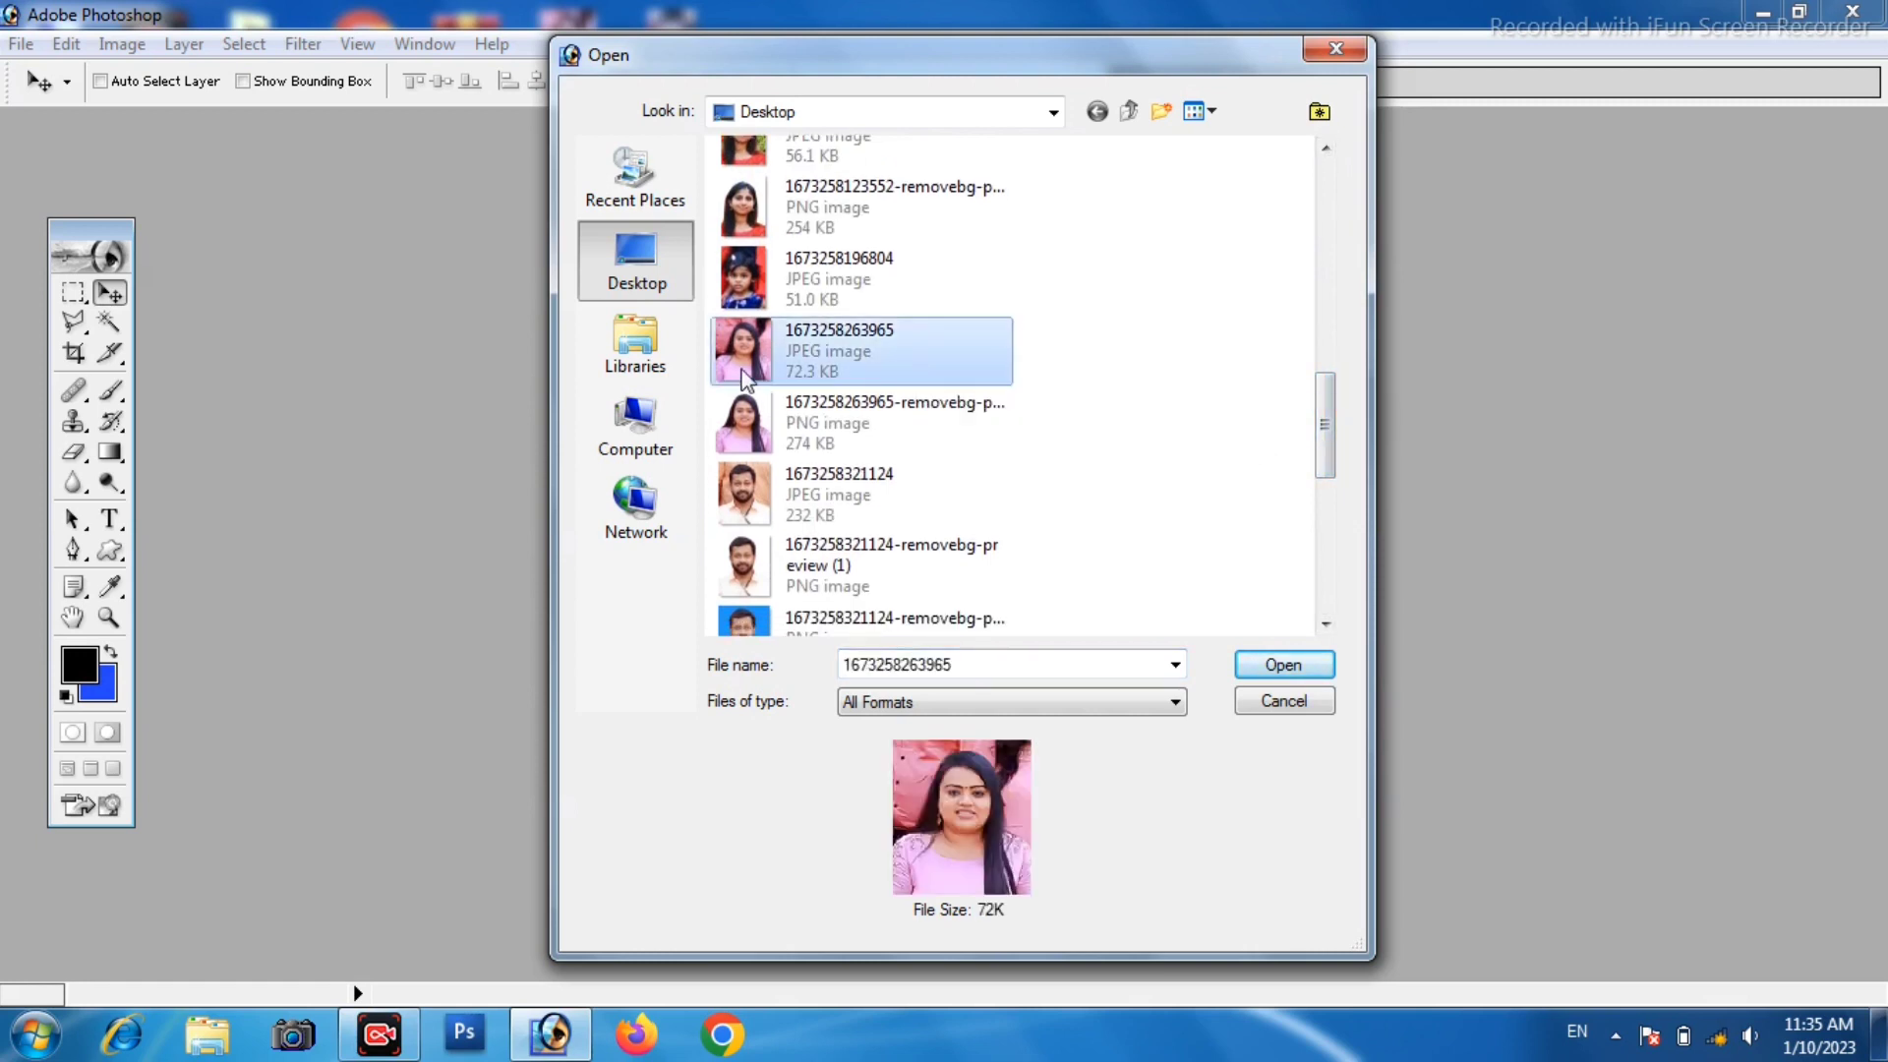
{"action": "left_click", "coordinate": [1284, 667]}
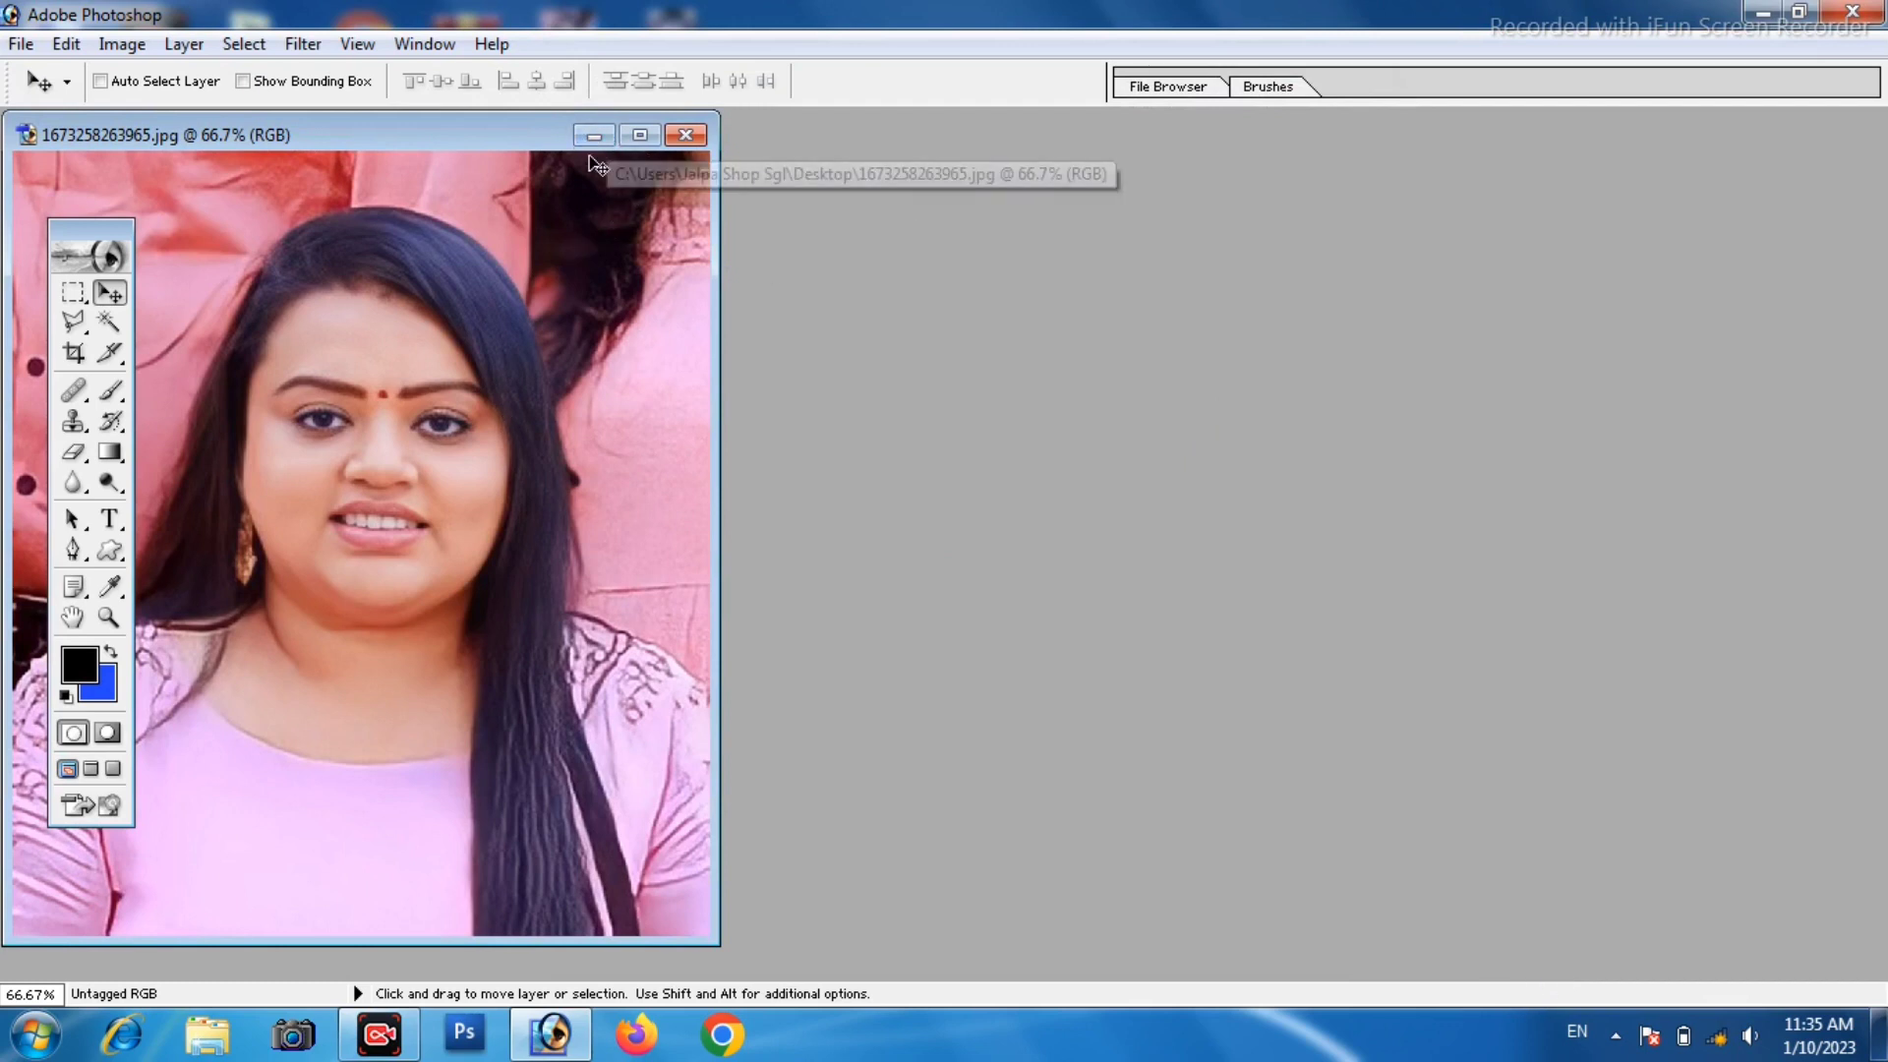
Maximize the photo and crop it to a tight head-and-shoulders frame, trimming the bottom and sides.
{"action": "left_click", "coordinate": [641, 135]}
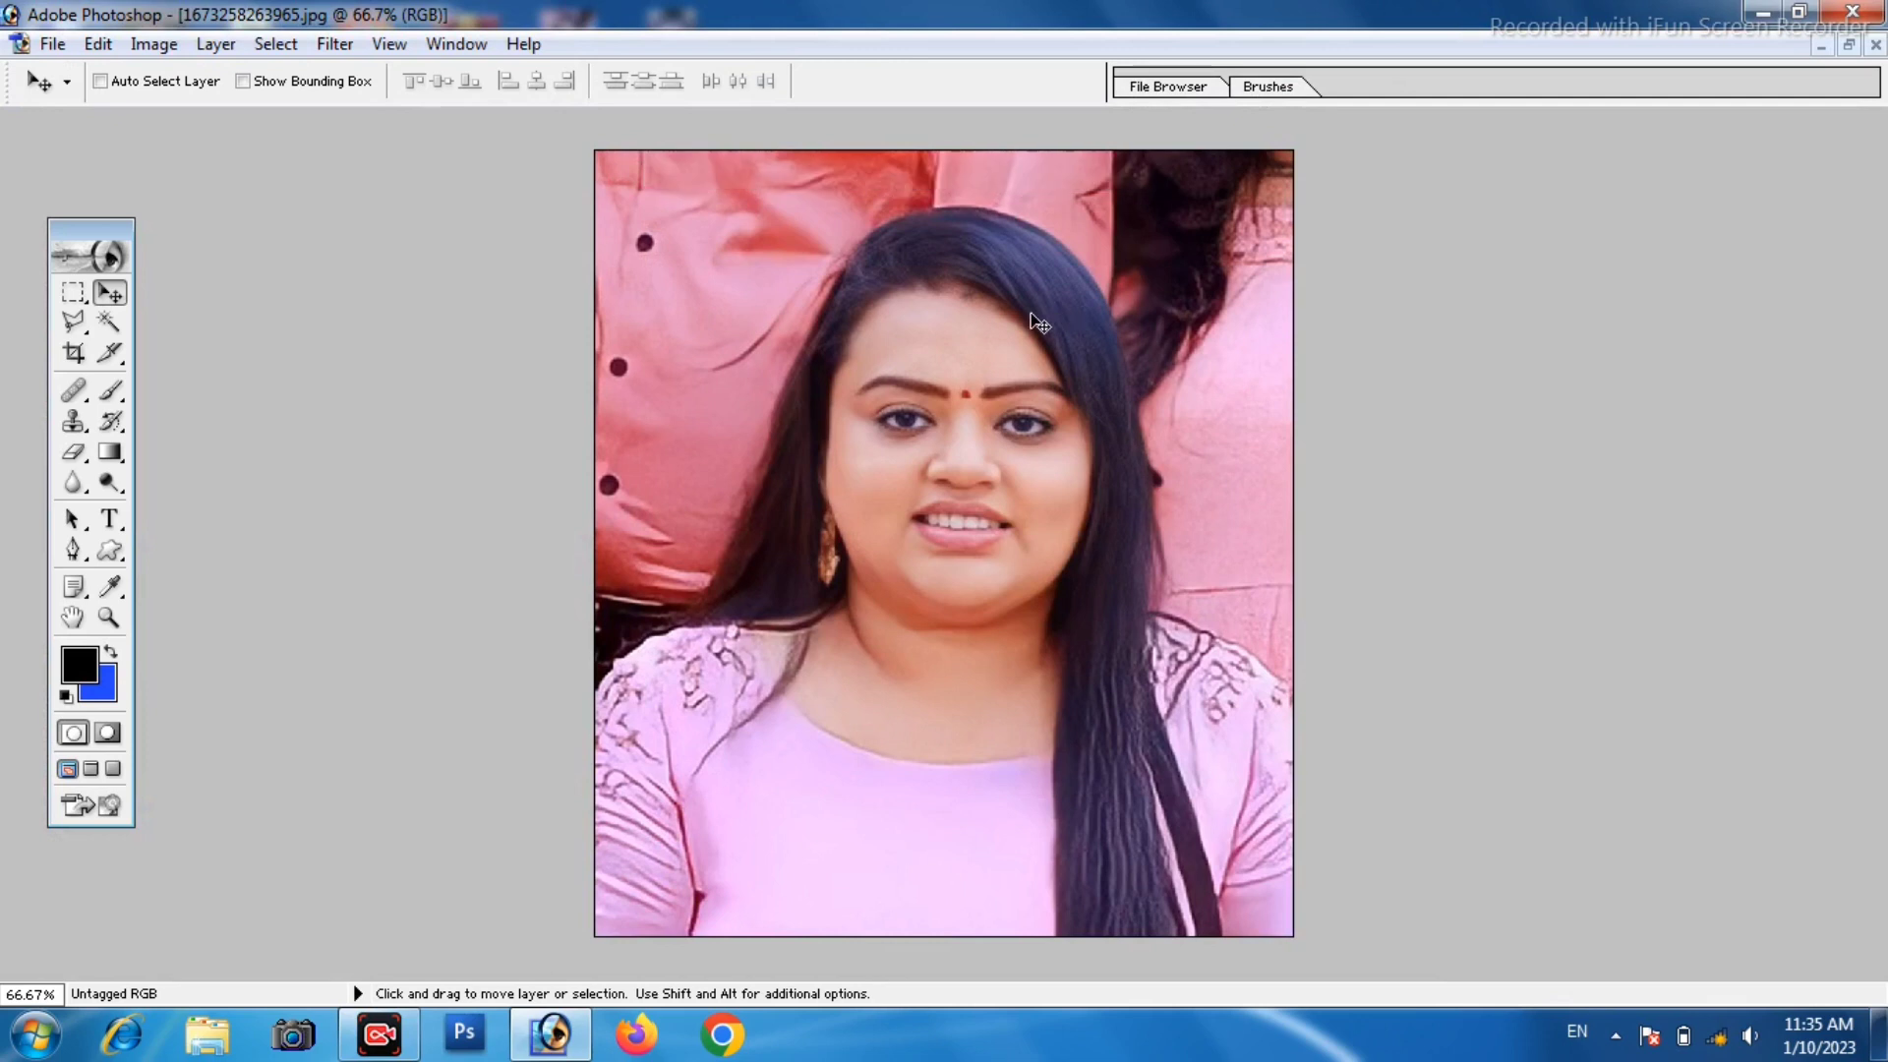
{"action": "left_click", "coordinate": [73, 354]}
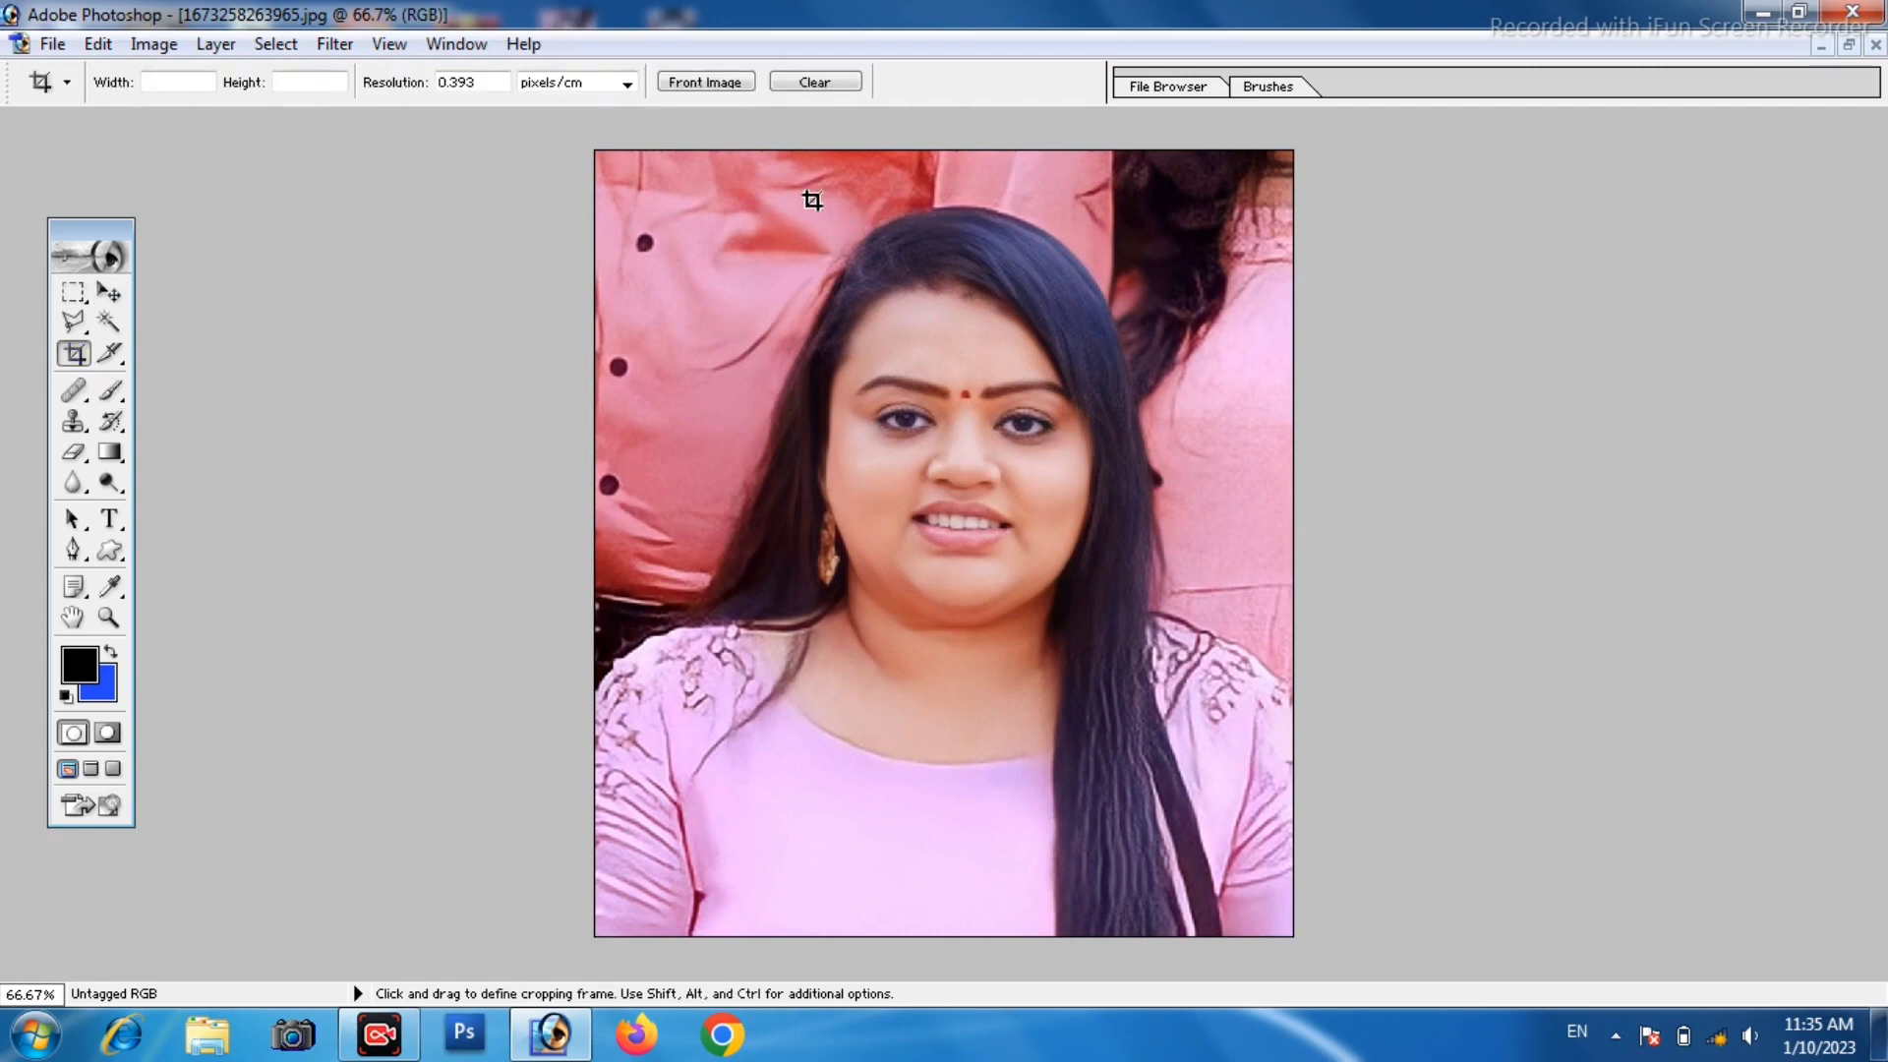
{"action": "left_click", "coordinate": [190, 86]}
{"action": "left_click", "coordinate": [309, 77]}
{"action": "mouse_move", "coordinate": [714, 169]}
{"action": "left_mouse_down"}
{"action": "mouse_move", "coordinate": [880, 328]}
{"action": "mouse_move", "coordinate": [1181, 683]}
{"action": "mouse_move", "coordinate": [1242, 828]}
{"action": "left_mouse_up"}
{"action": "left_click_drag", "start_coordinate": [1242, 828], "coordinate": [1249, 840]}
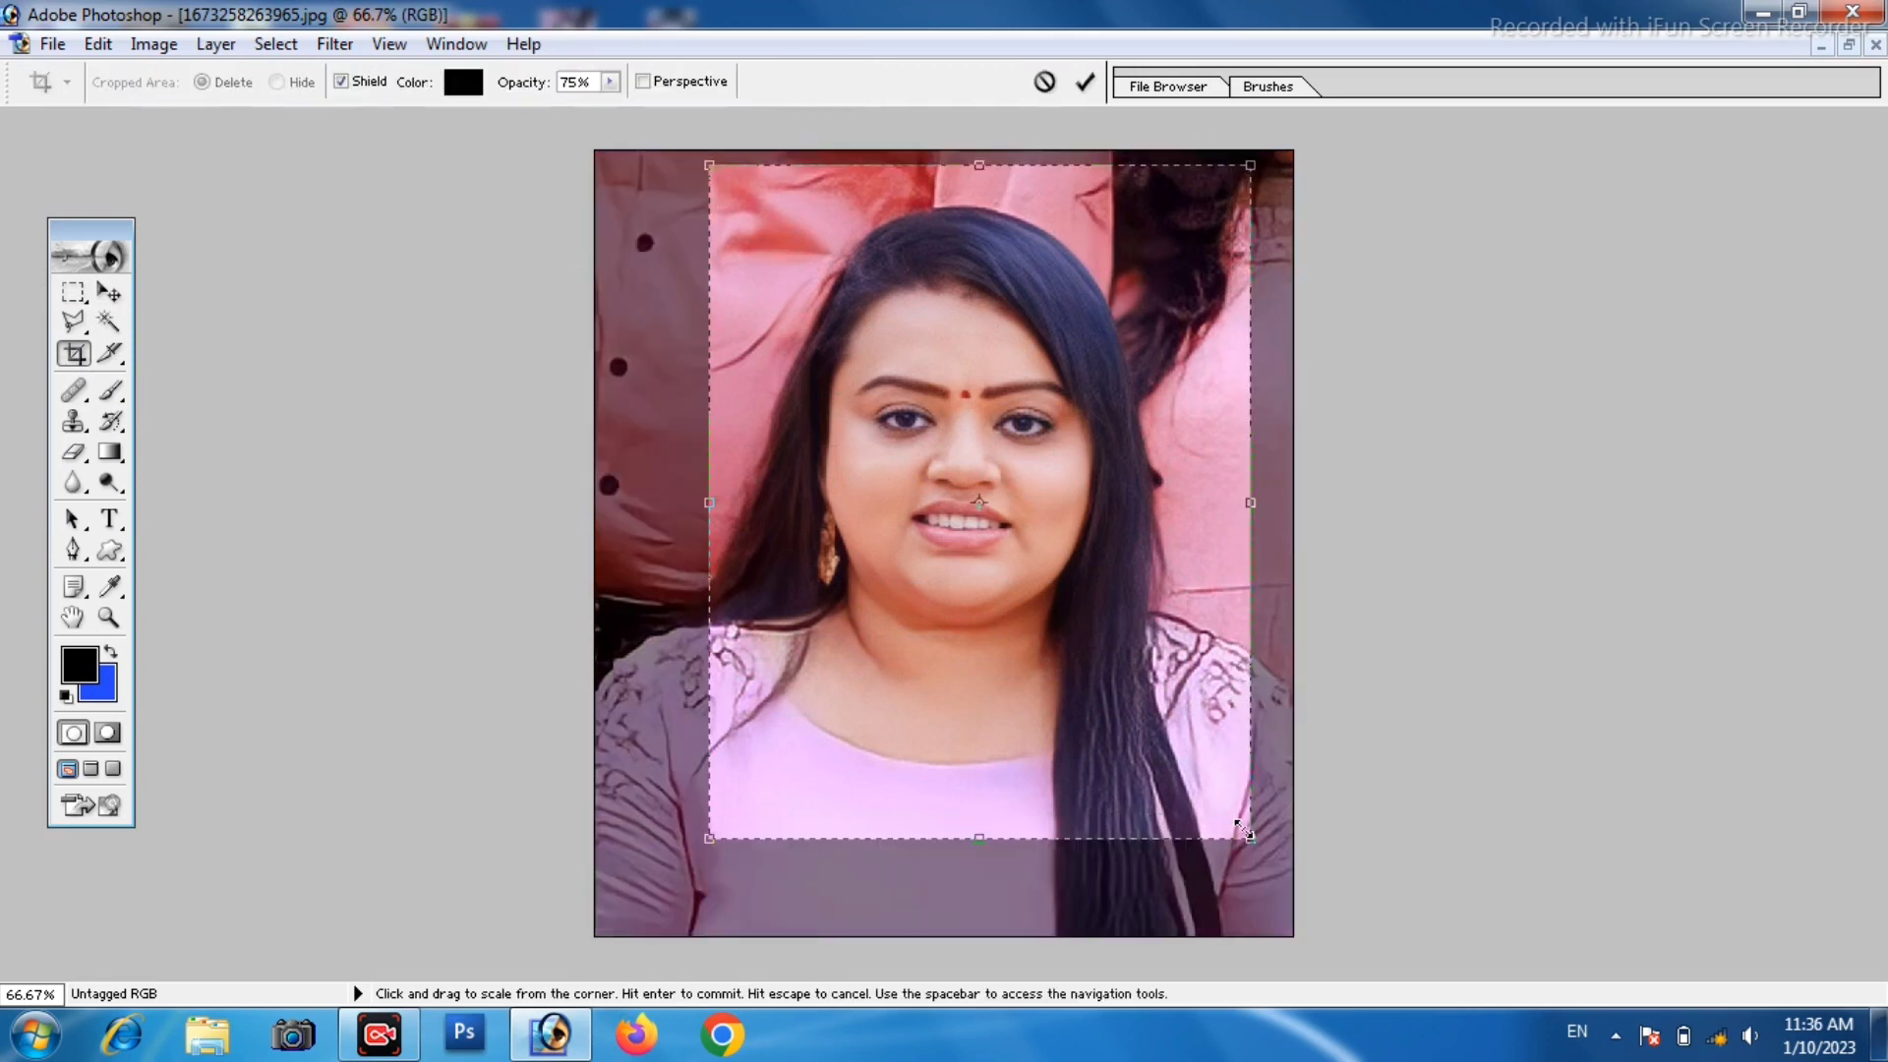
{"action": "key", "text": "Left"}
{"action": "key", "text": "Left"}
{"action": "key", "text": "Left"}
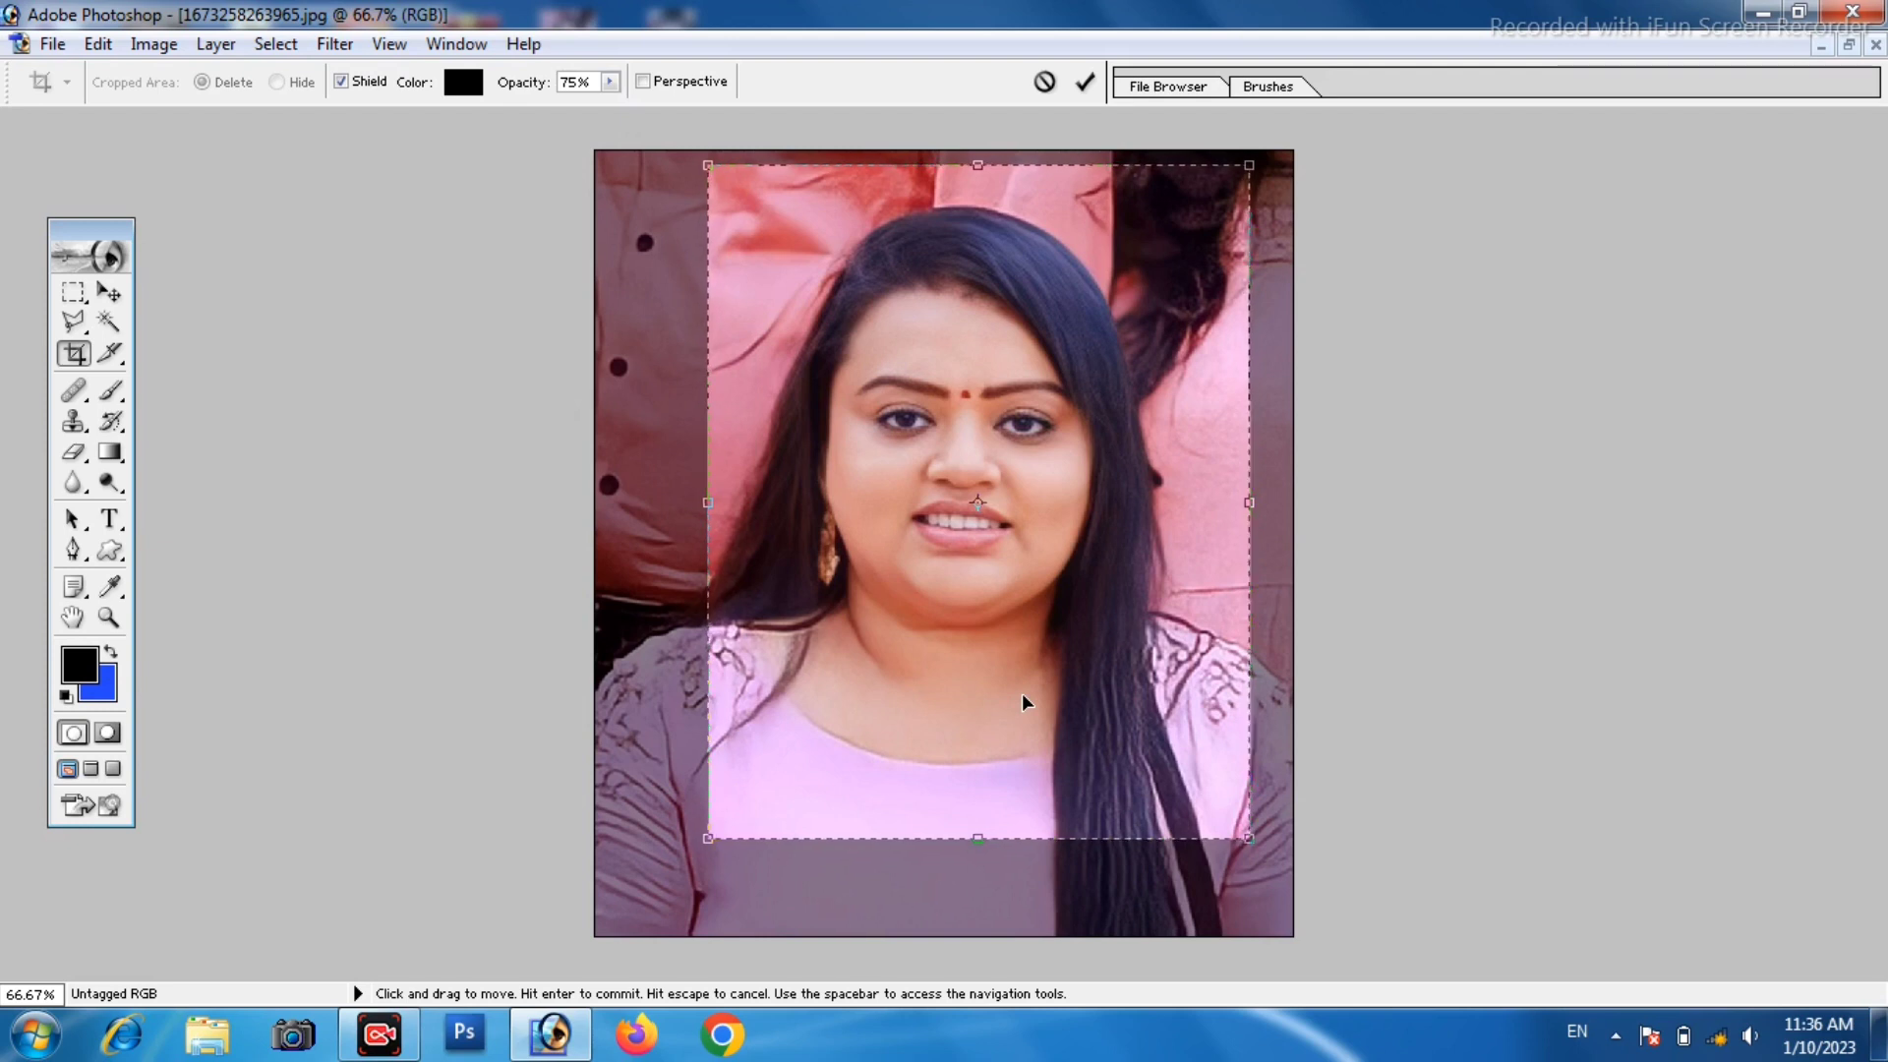
{"action": "key", "text": "Left"}
{"action": "key", "text": "Left"}
{"action": "key", "text": "Left"}
{"action": "key", "text": "Left"}
{"action": "key", "text": "Left"}
{"action": "key", "text": "Left"}
{"action": "key", "text": "Left"}
{"action": "key", "text": "Left"}
{"action": "key", "text": "Left"}
{"action": "key", "text": "Left"}
{"action": "key", "text": "Left"}
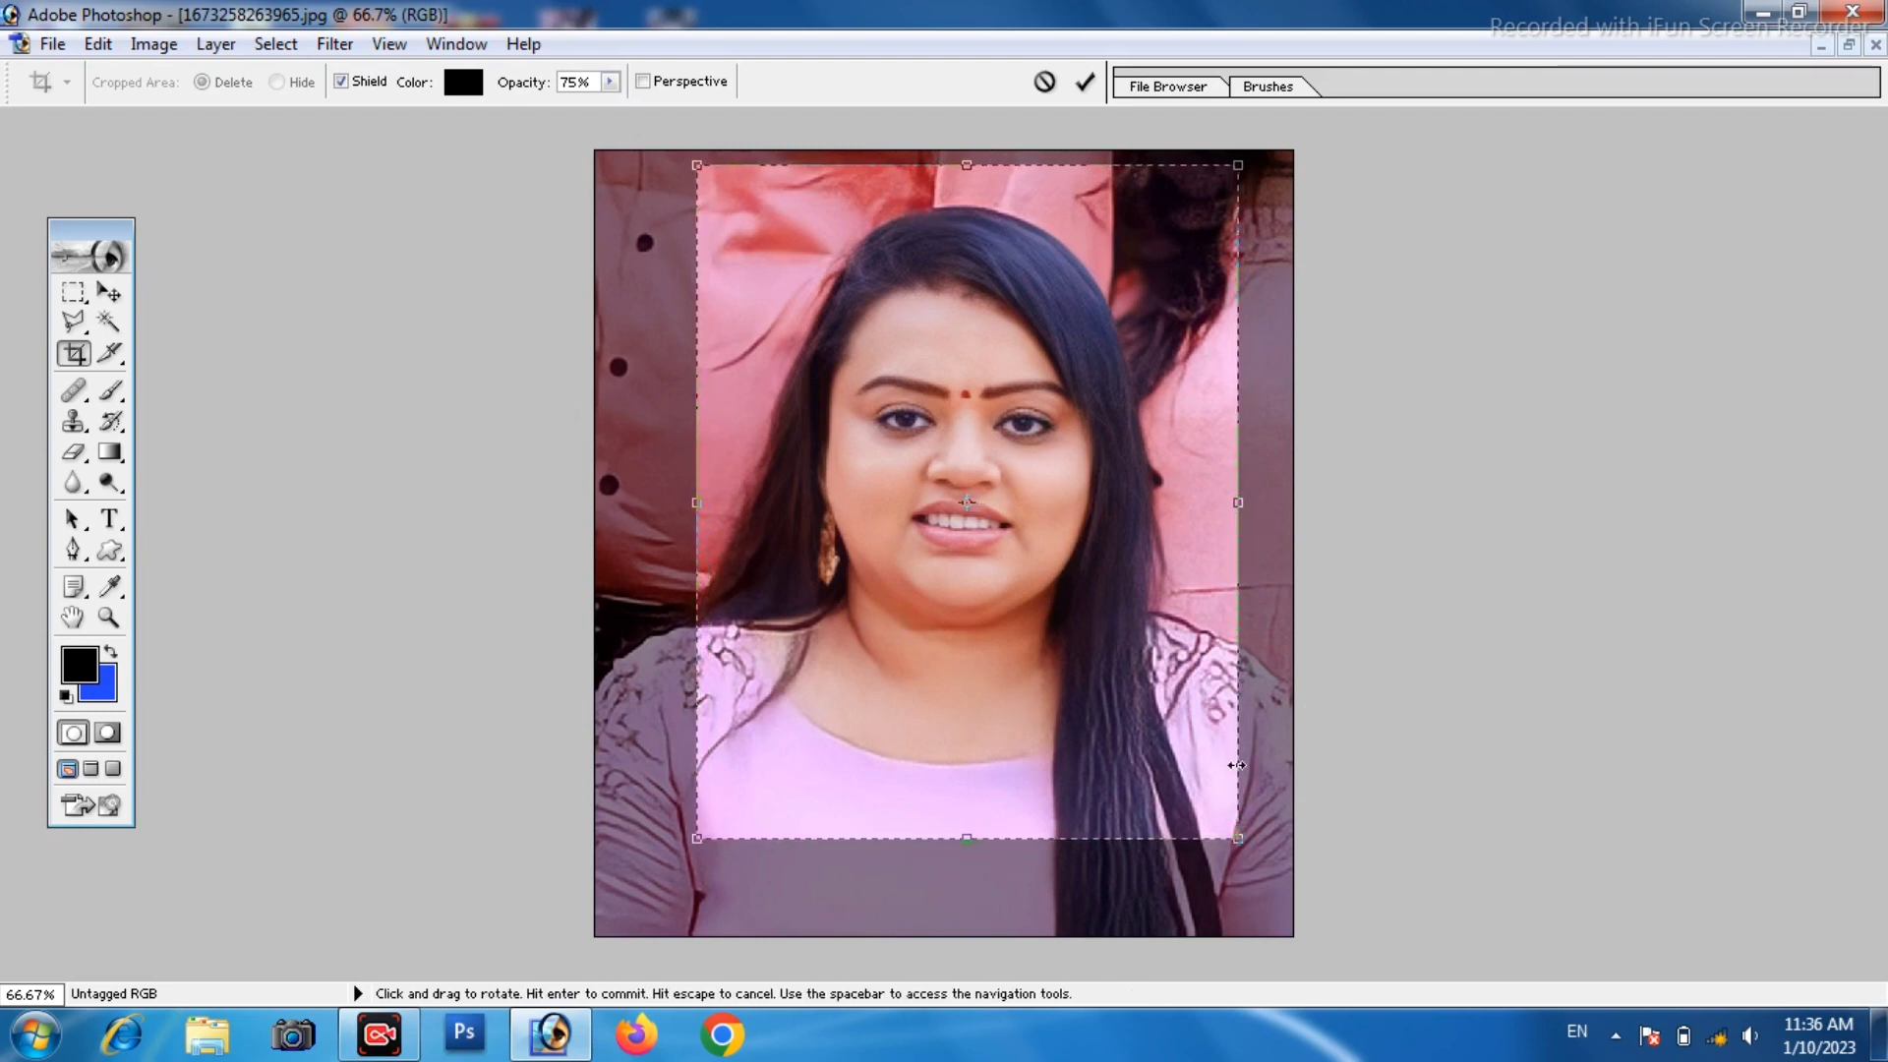
{"action": "left_click_drag", "start_coordinate": [696, 781], "coordinate": [659, 782]}
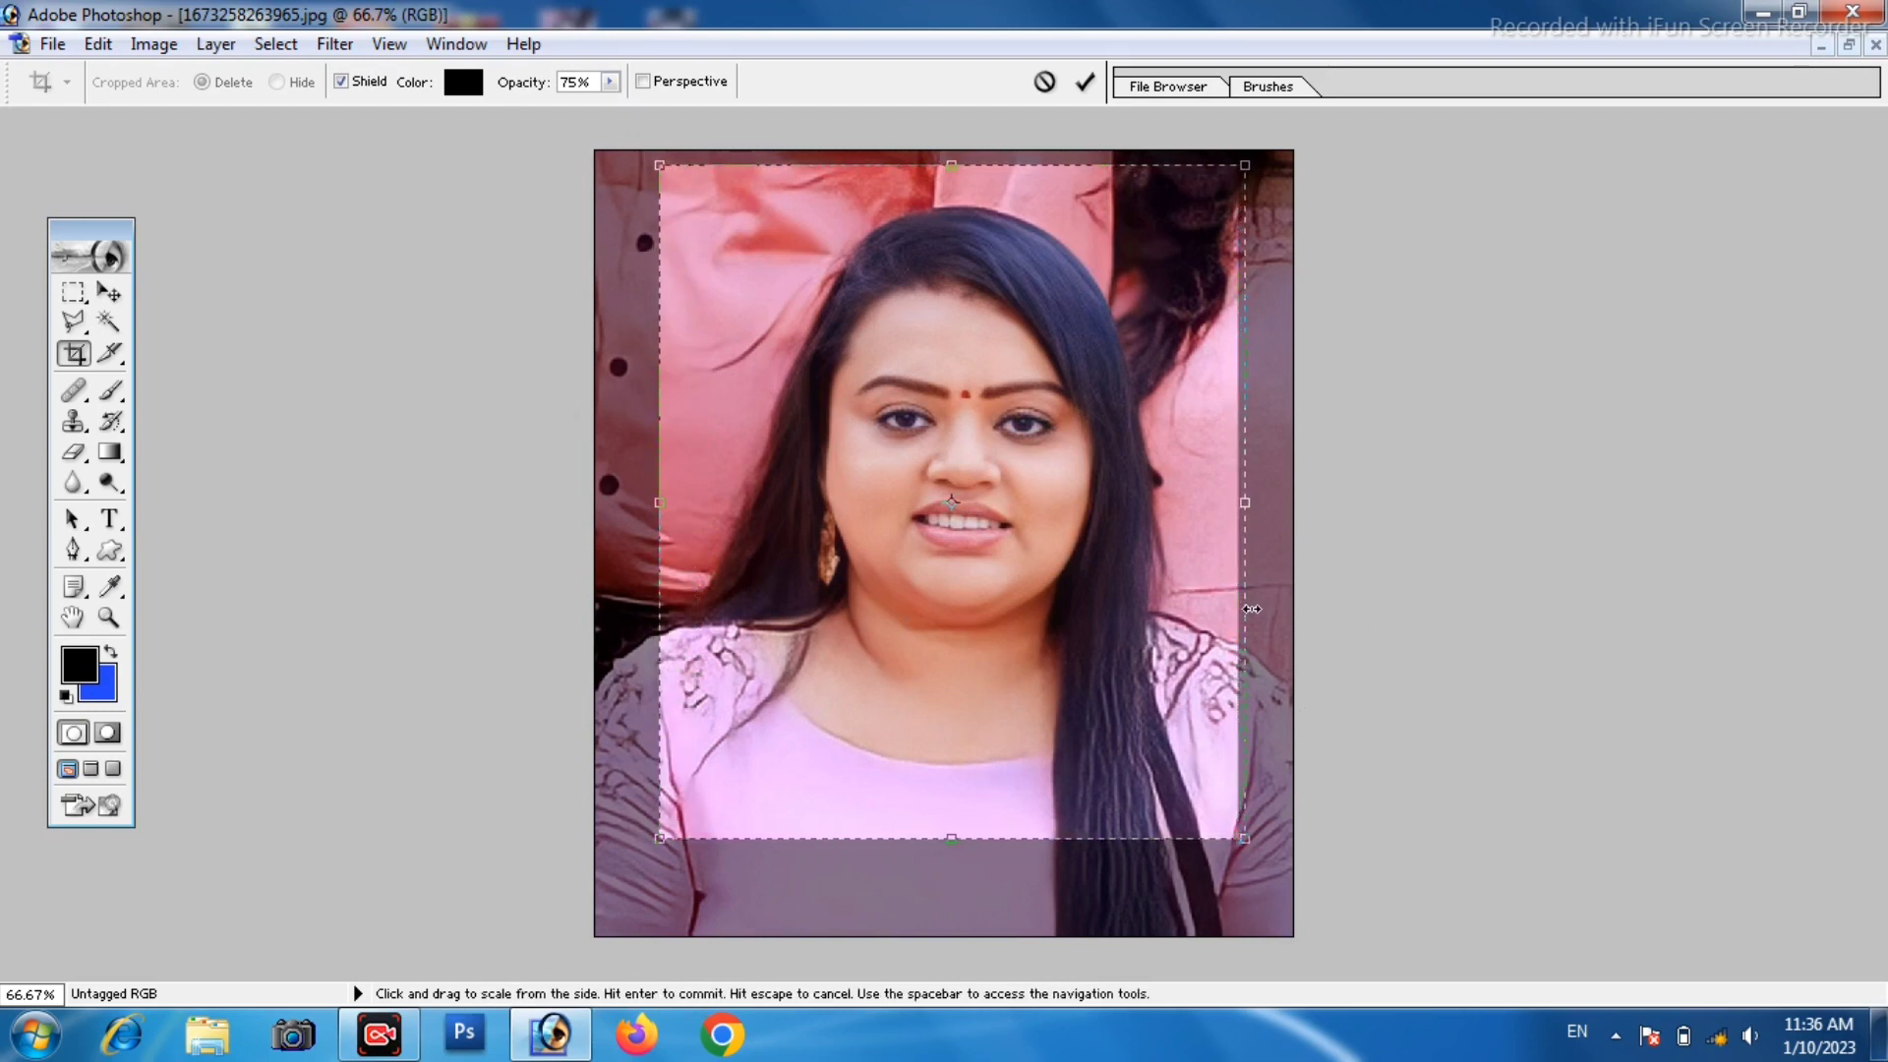
{"action": "left_click_drag", "start_coordinate": [1244, 602], "coordinate": [1258, 602]}
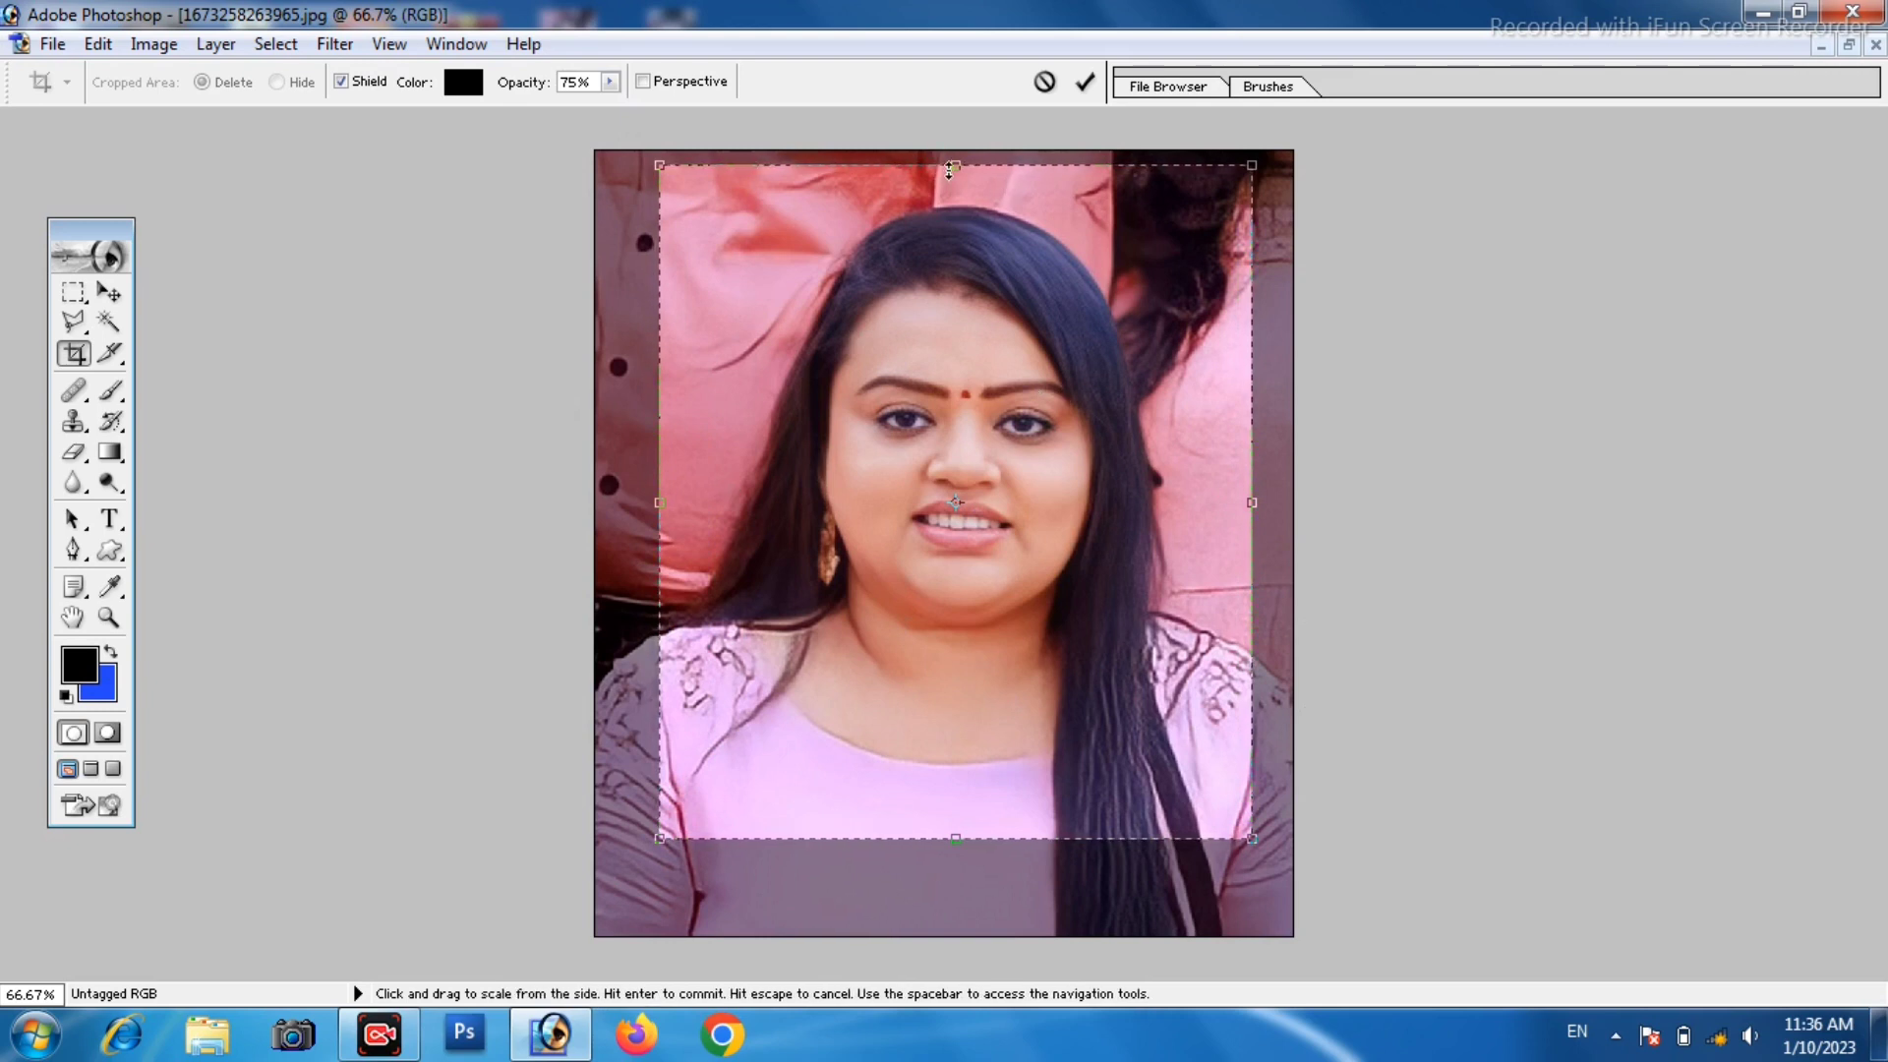
{"action": "left_click_drag", "start_coordinate": [939, 173], "coordinate": [939, 164]}
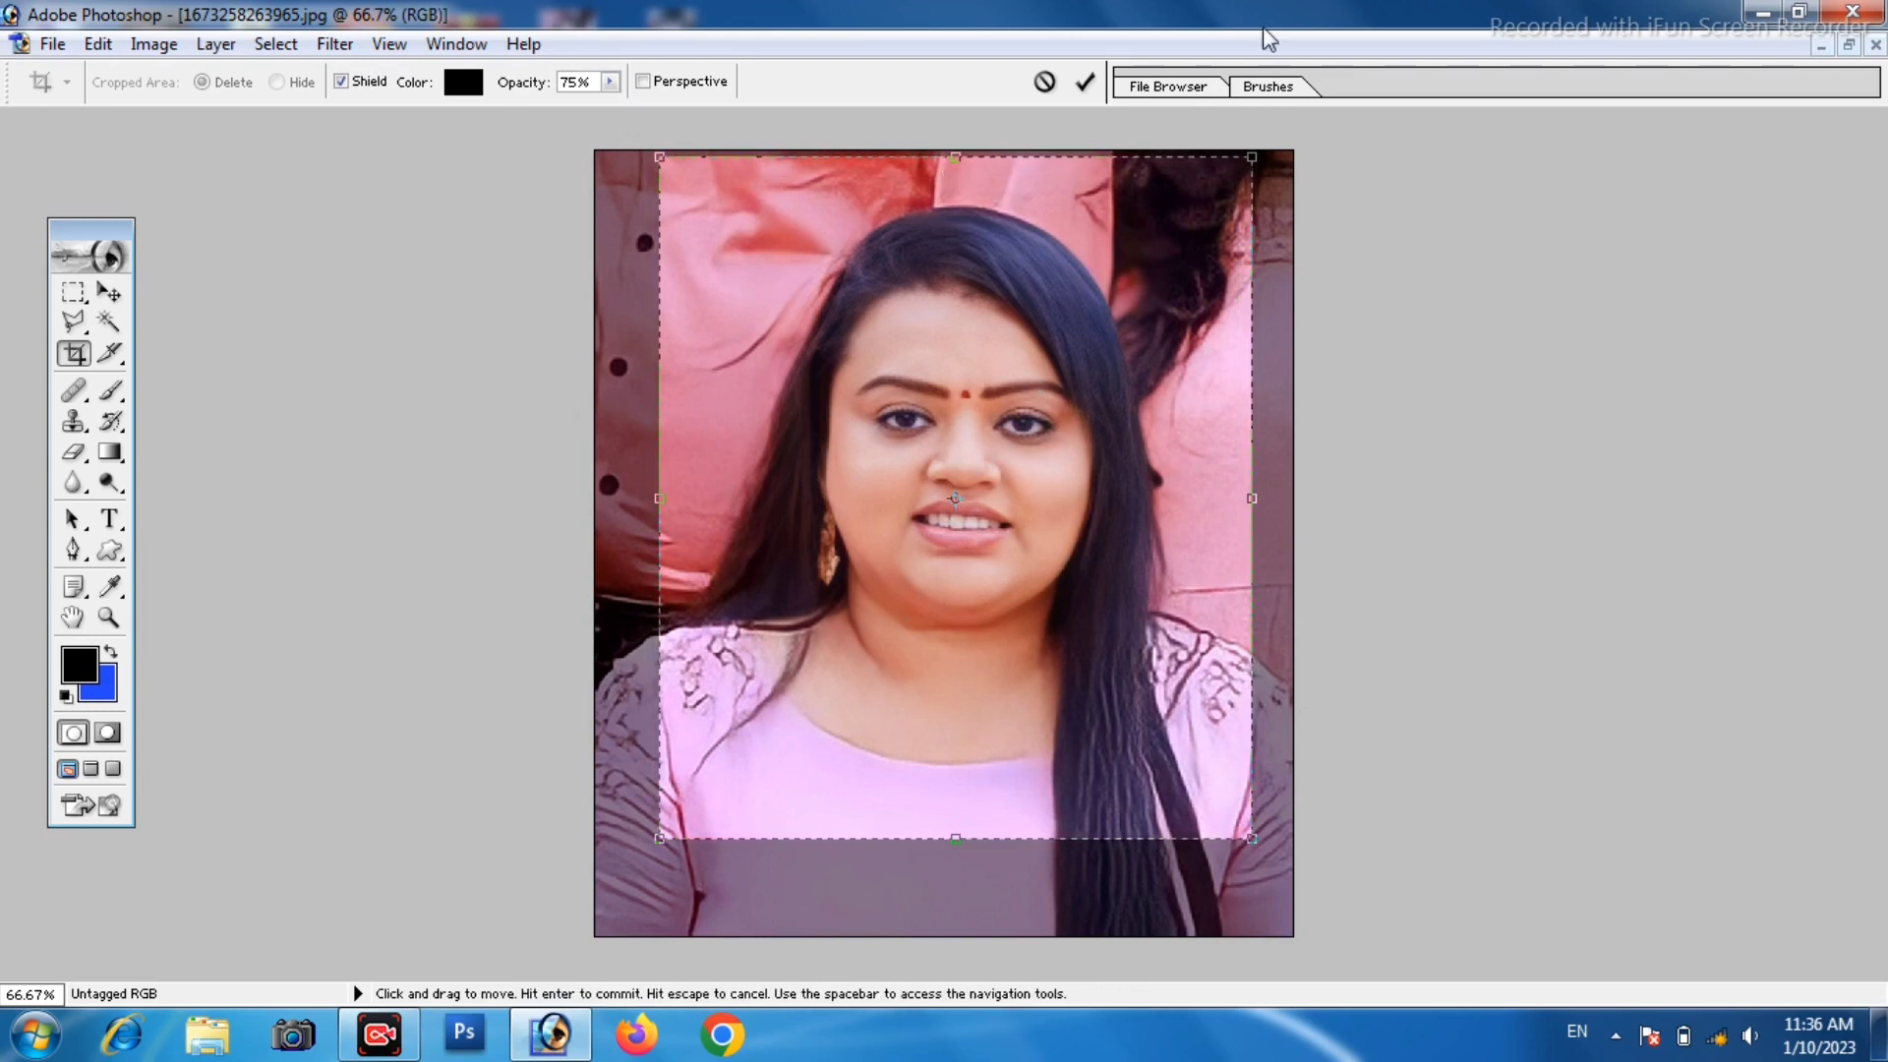
{"action": "left_click", "coordinate": [1085, 83]}
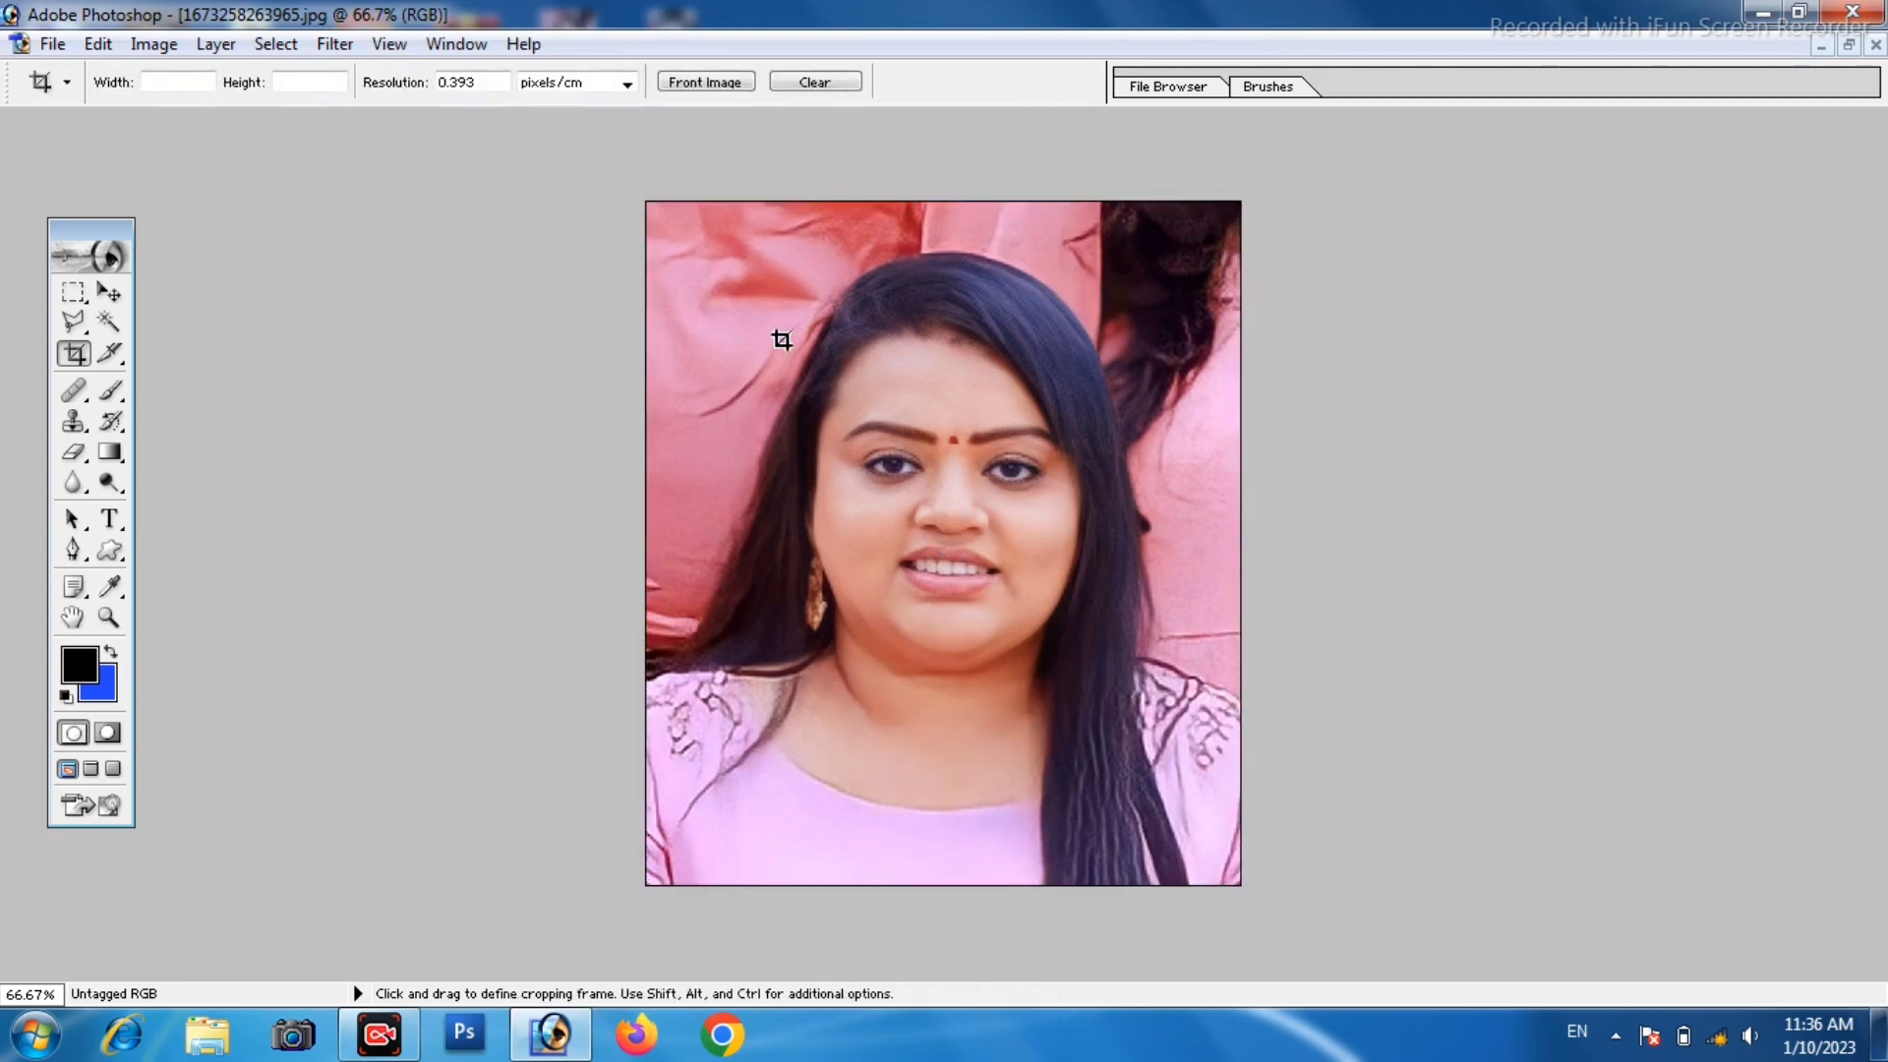
Zoom in and trace a pen path from the left shoulder up the left hair edge.
{"action": "key", "text": "w"}
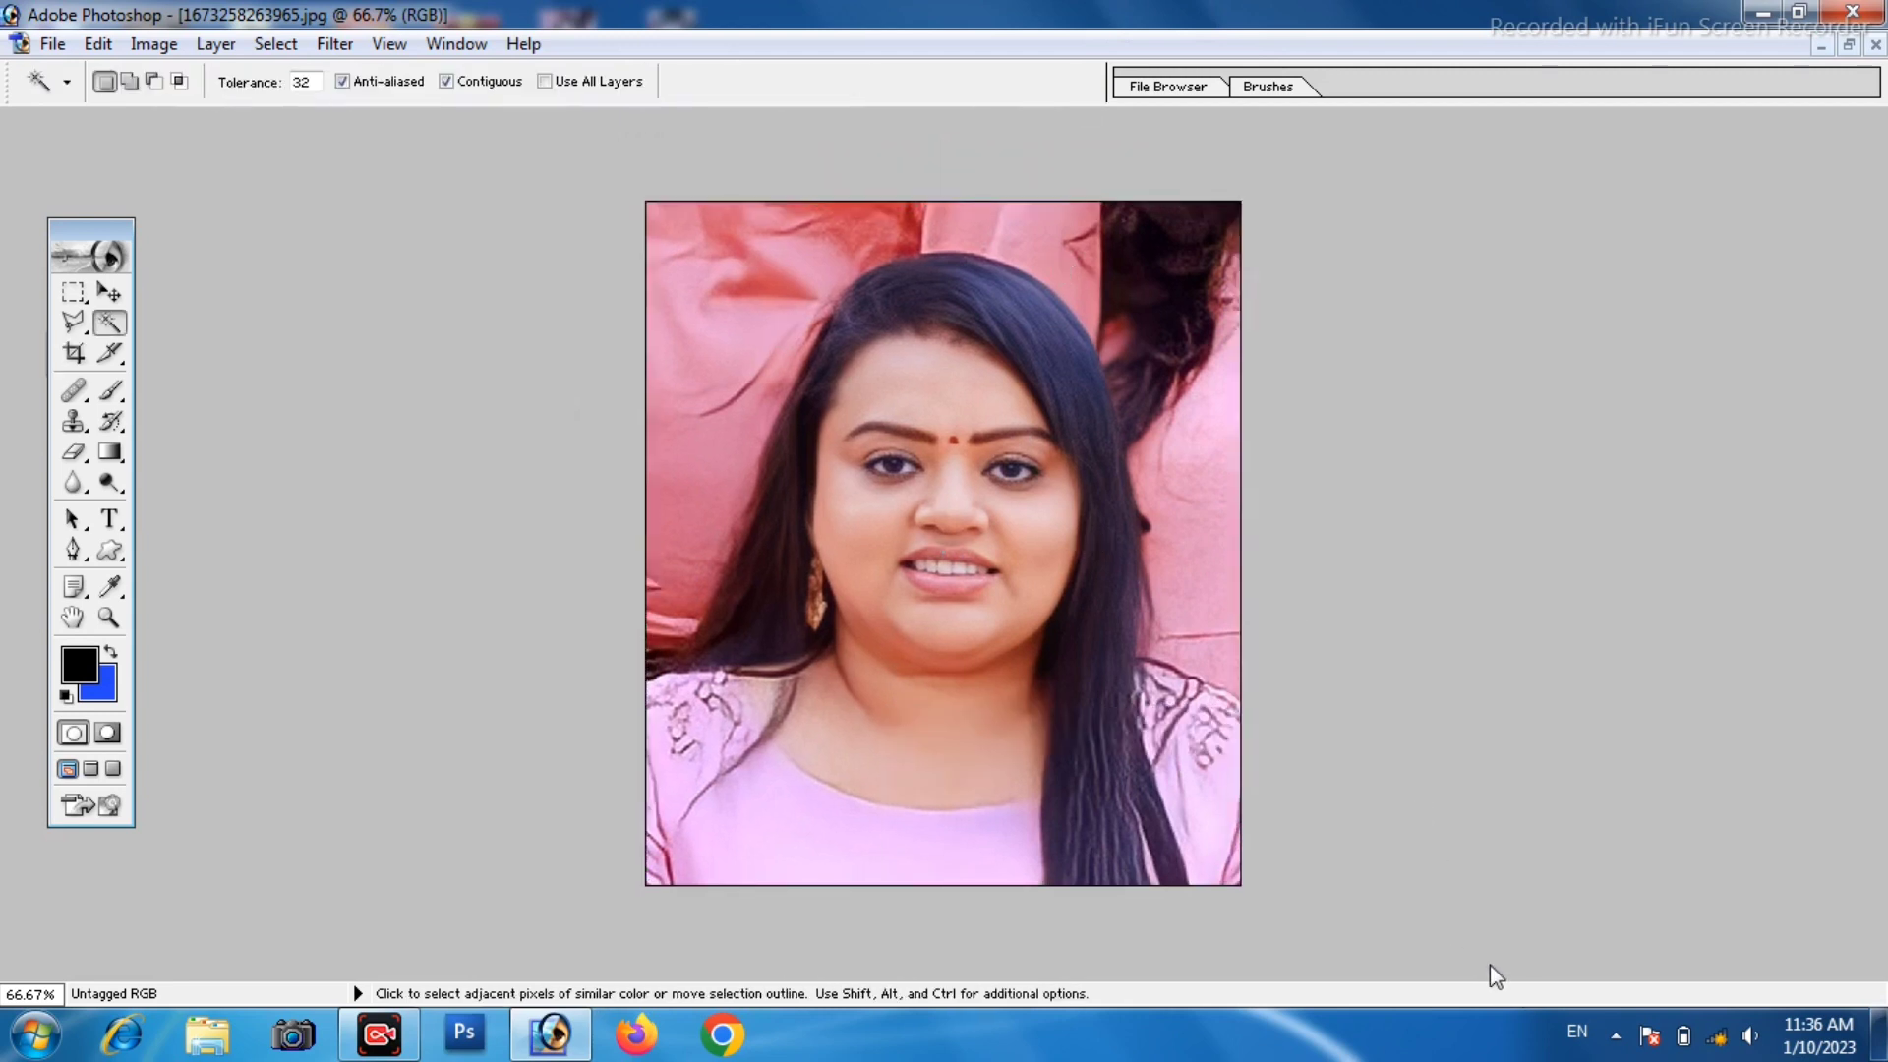
{"action": "left_click", "coordinate": [74, 553]}
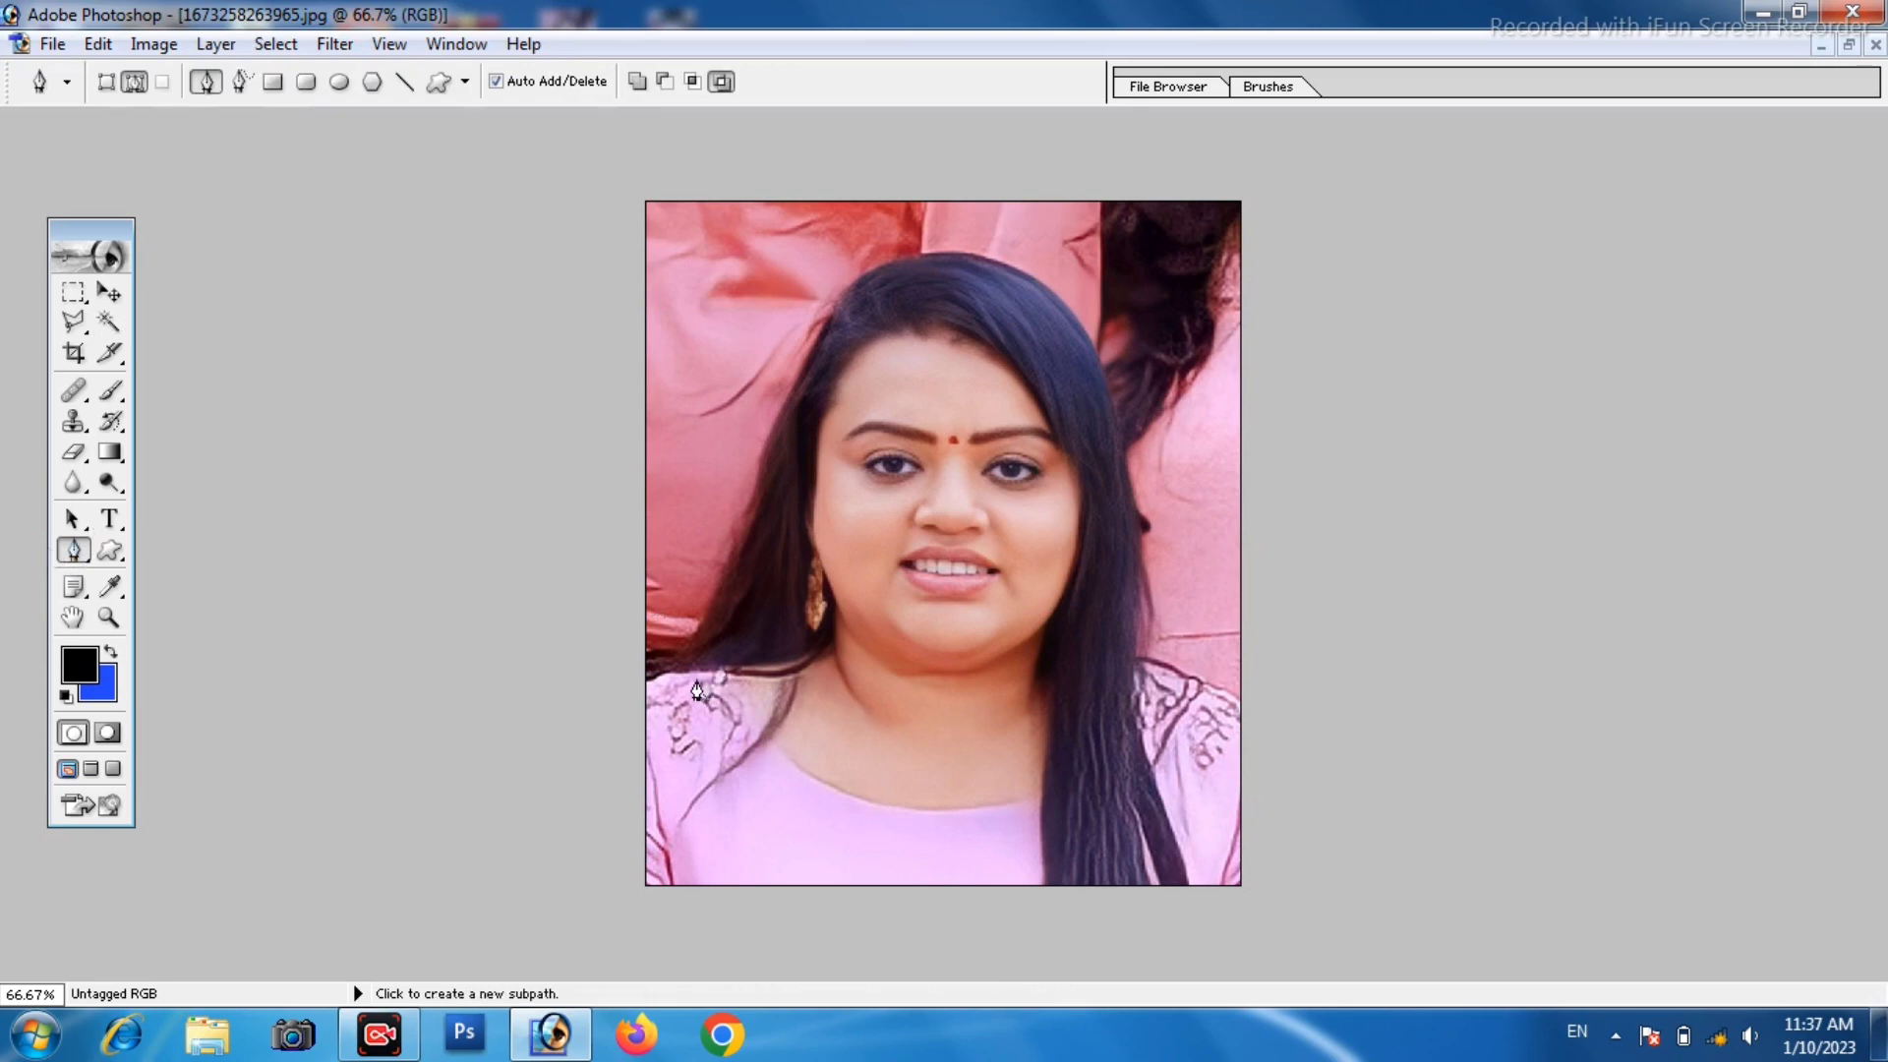
{"action": "key", "text": "ctrl+plus"}
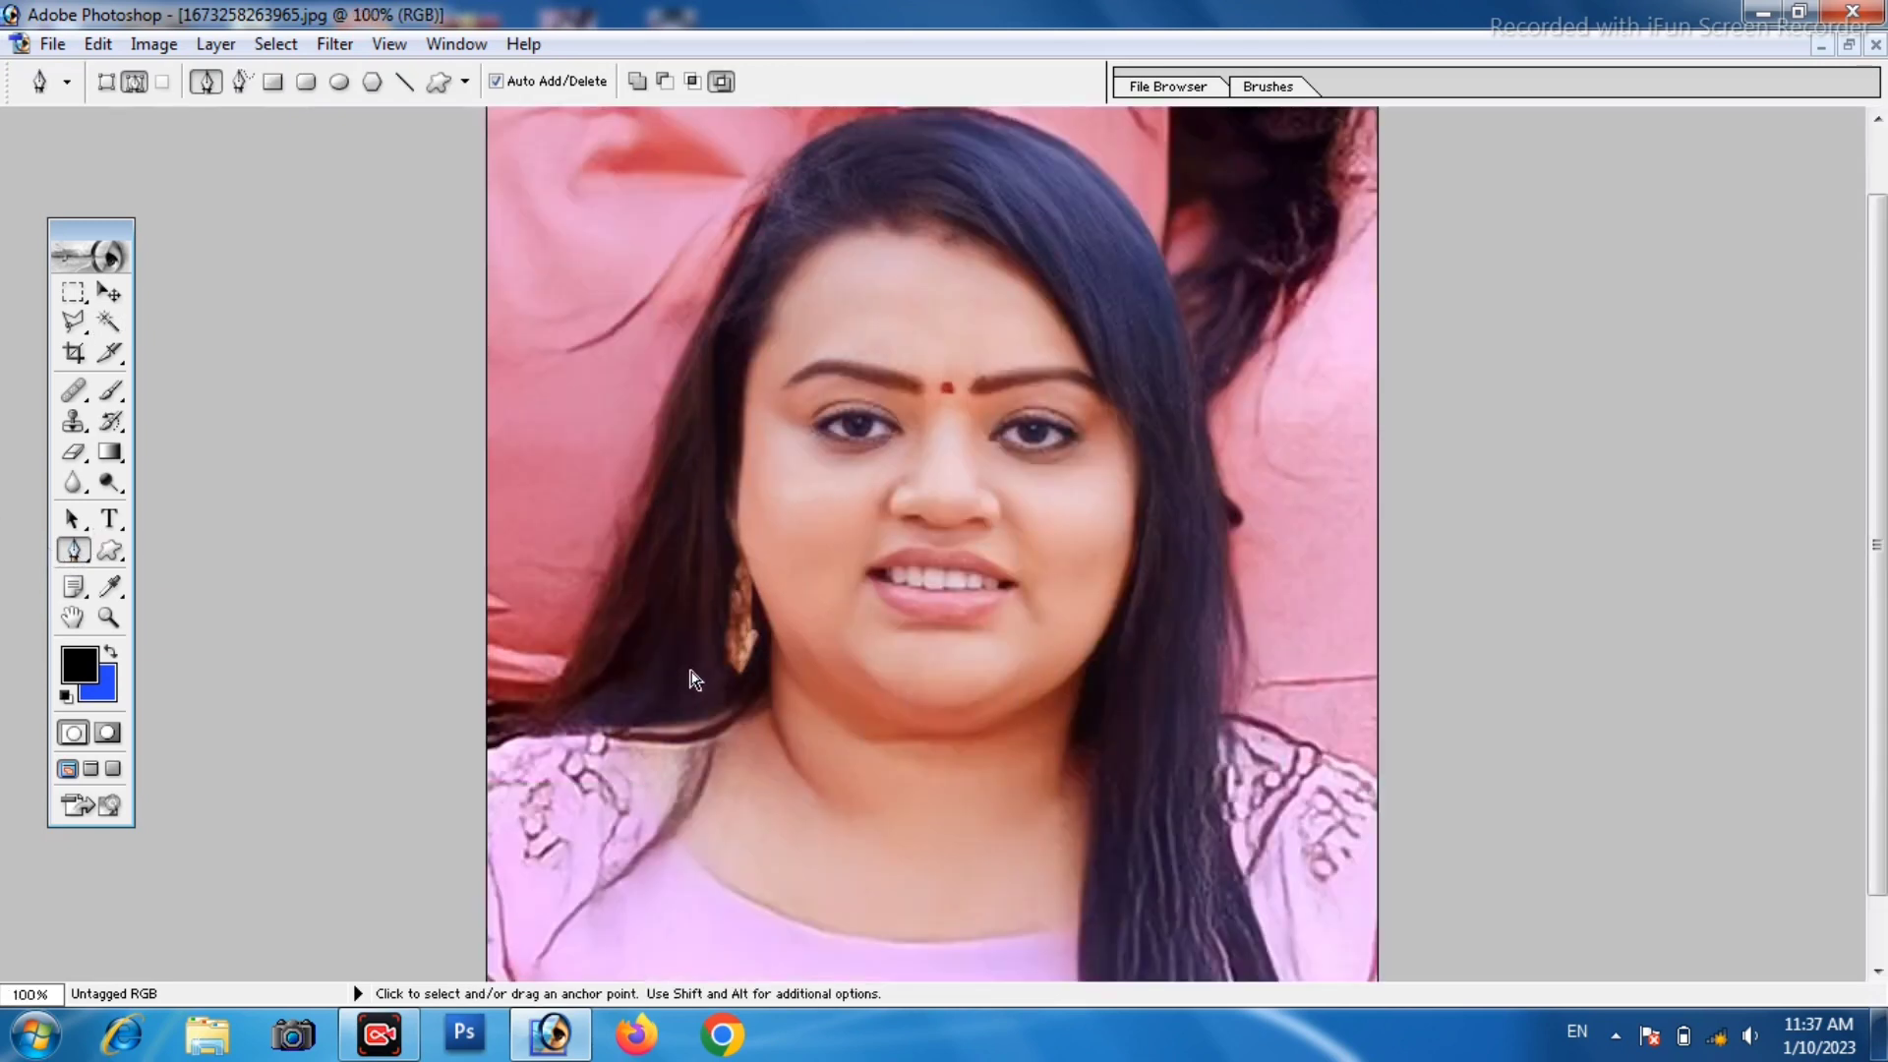
{"action": "left_click", "coordinate": [389, 792]}
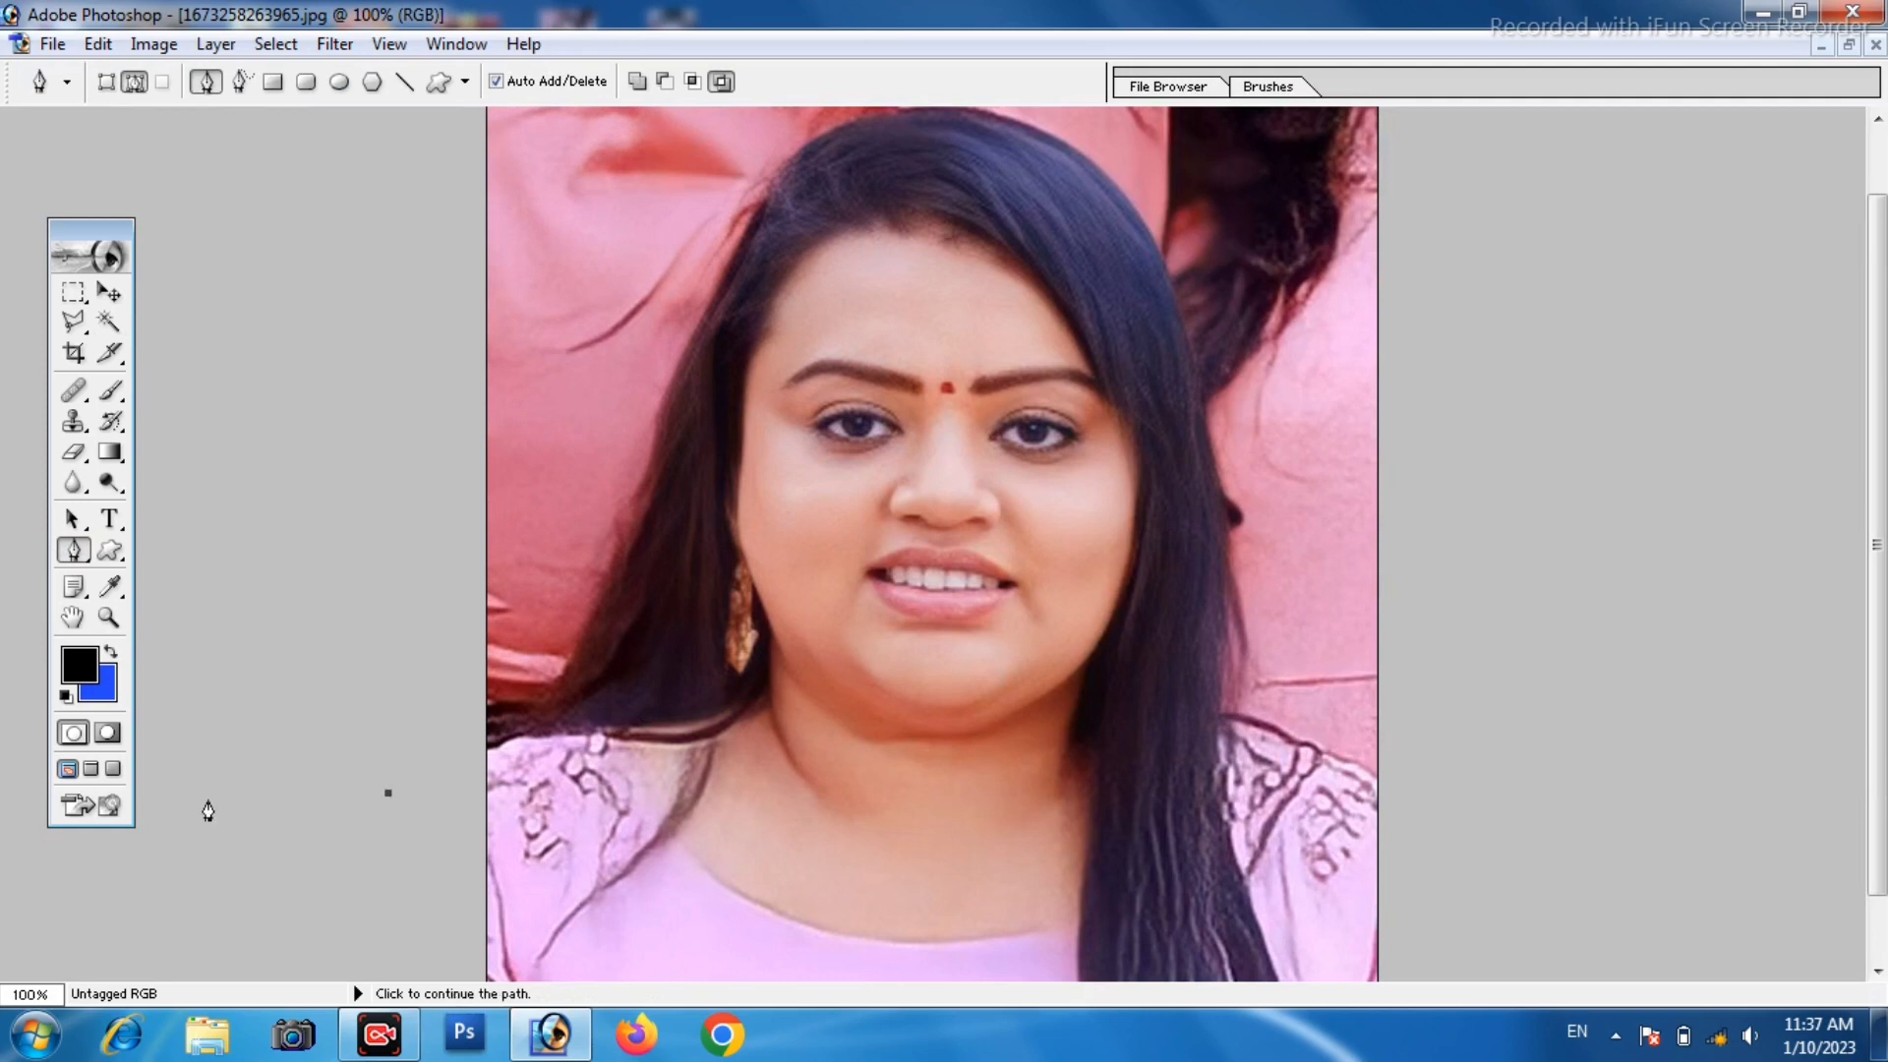
{"action": "left_click", "coordinate": [481, 748]}
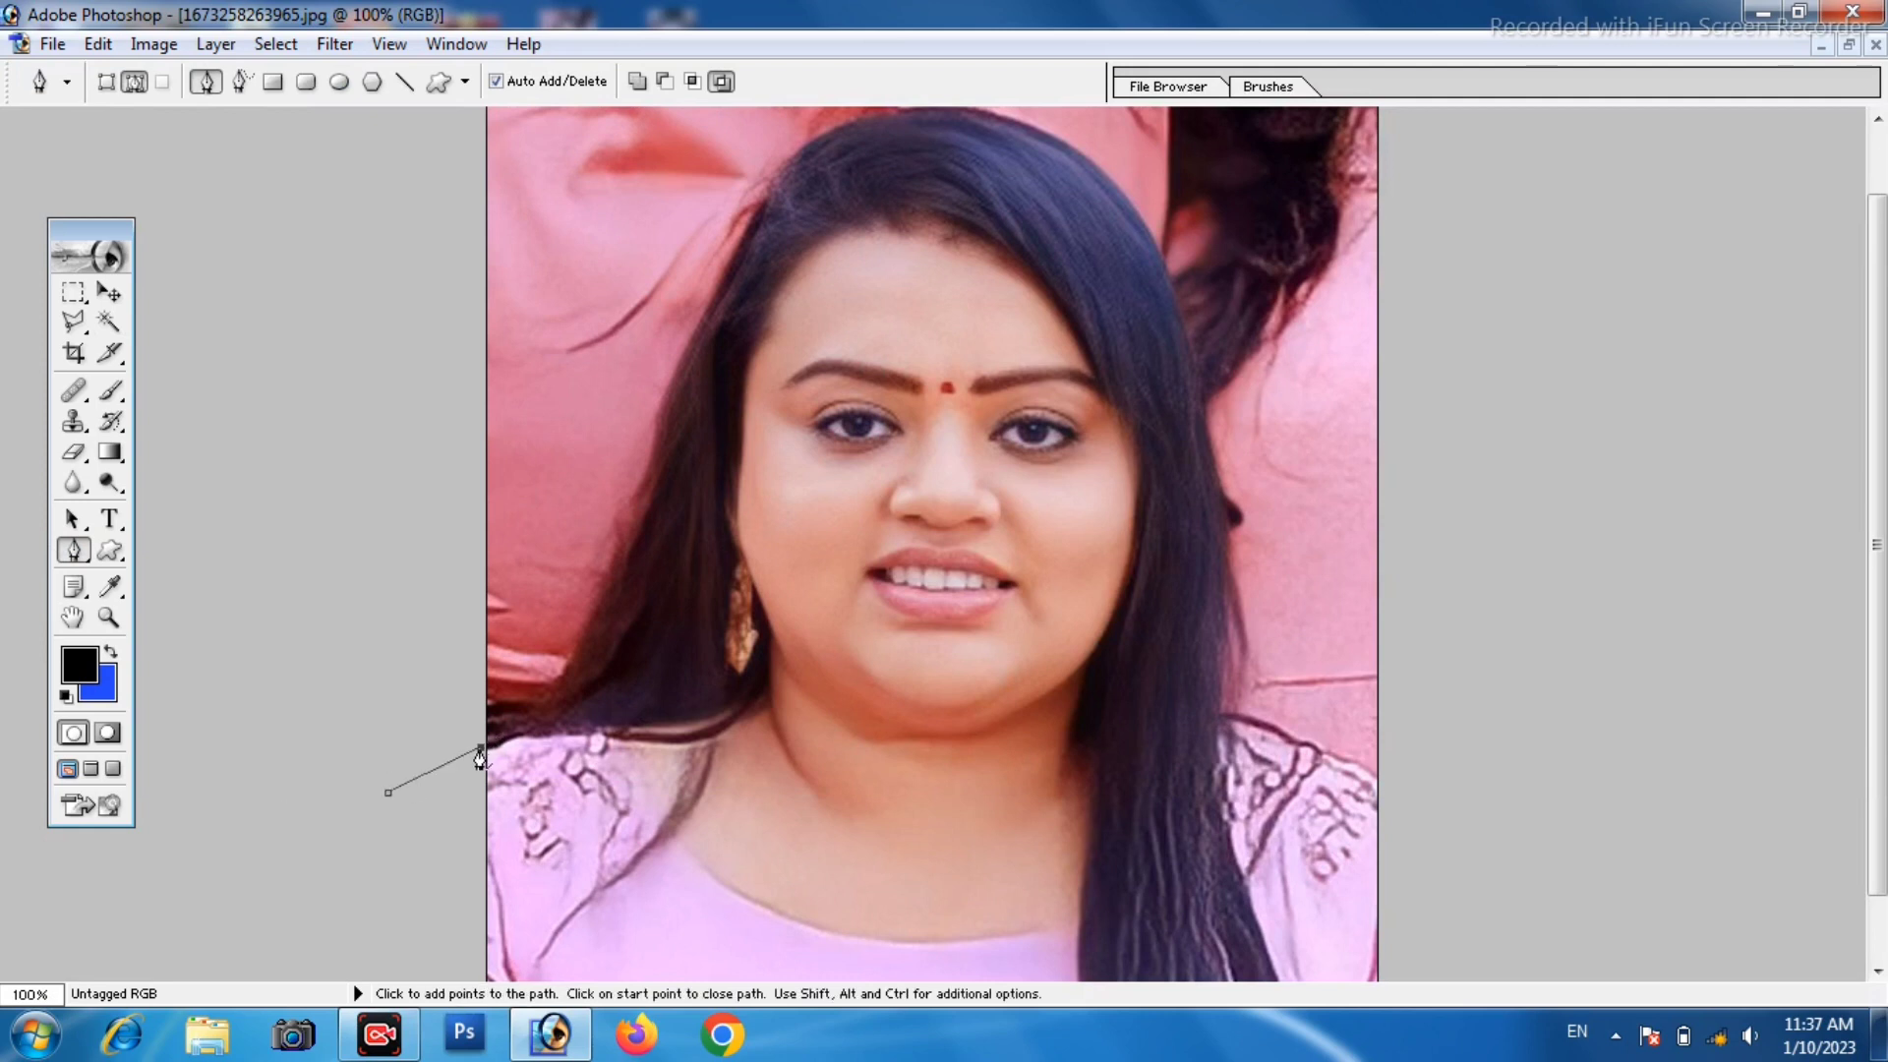
{"action": "left_click", "coordinate": [525, 706]}
{"action": "left_click", "coordinate": [557, 675]}
{"action": "left_click", "coordinate": [576, 640]}
{"action": "left_click", "coordinate": [616, 557]}
{"action": "left_click", "coordinate": [654, 432]}
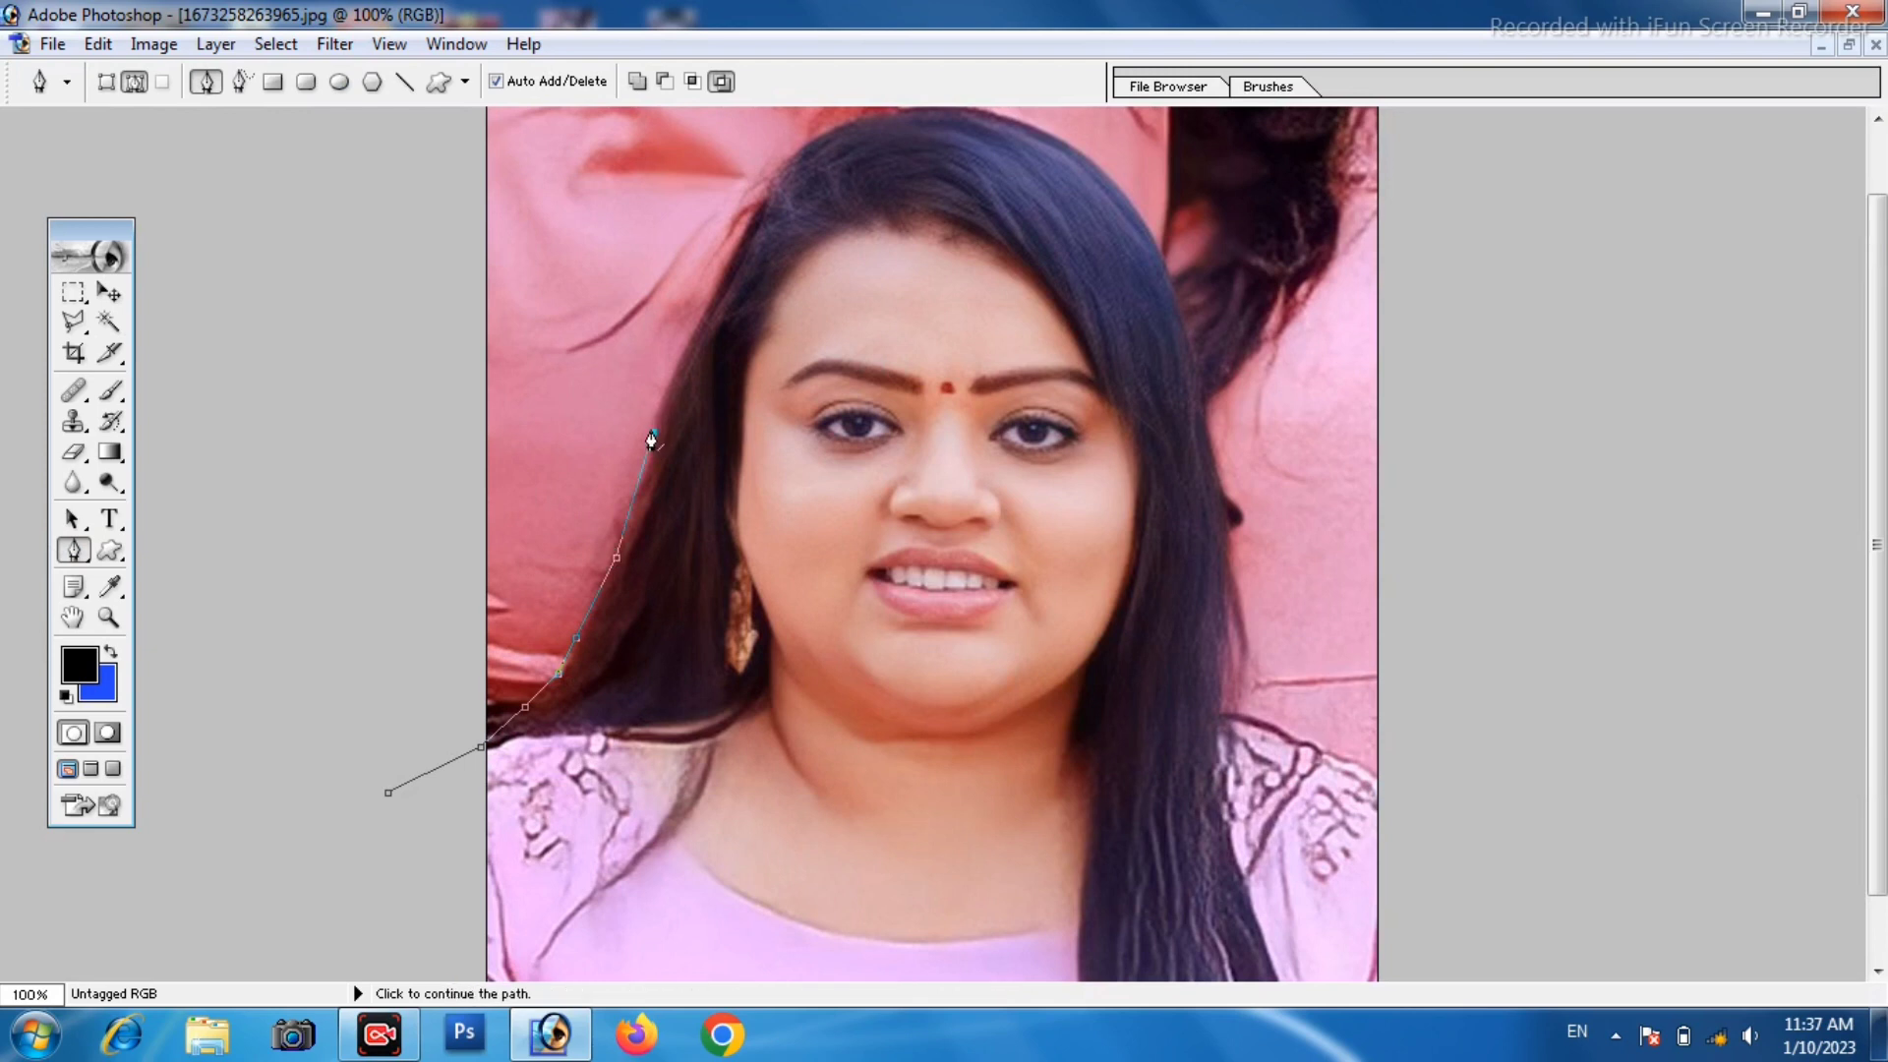
{"action": "left_click", "coordinate": [691, 338]}
{"action": "left_click", "coordinate": [722, 277]}
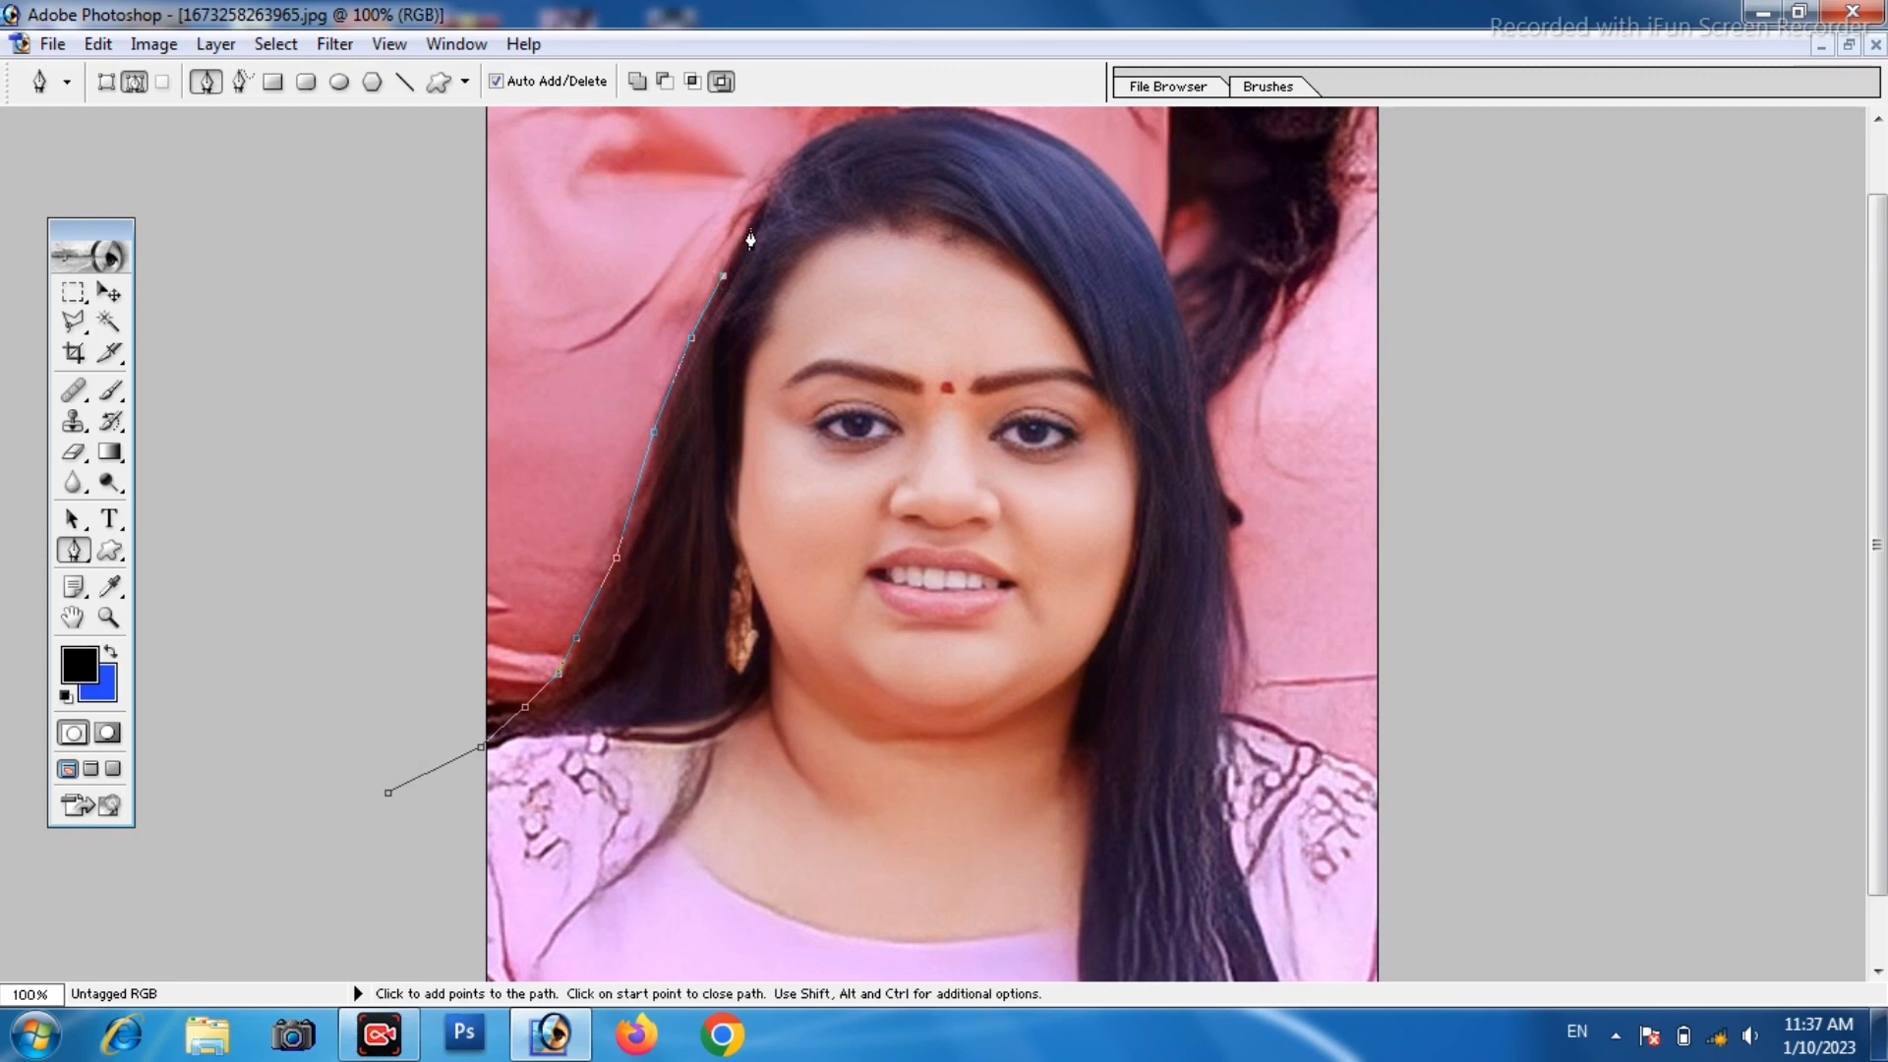
{"action": "left_click", "coordinate": [751, 228]}
{"action": "left_click", "coordinate": [771, 174]}
{"action": "left_click", "coordinate": [811, 142]}
Continue the path across the top of the head and down the right side of the hair.
{"action": "key", "text": "ctrl+minus"}
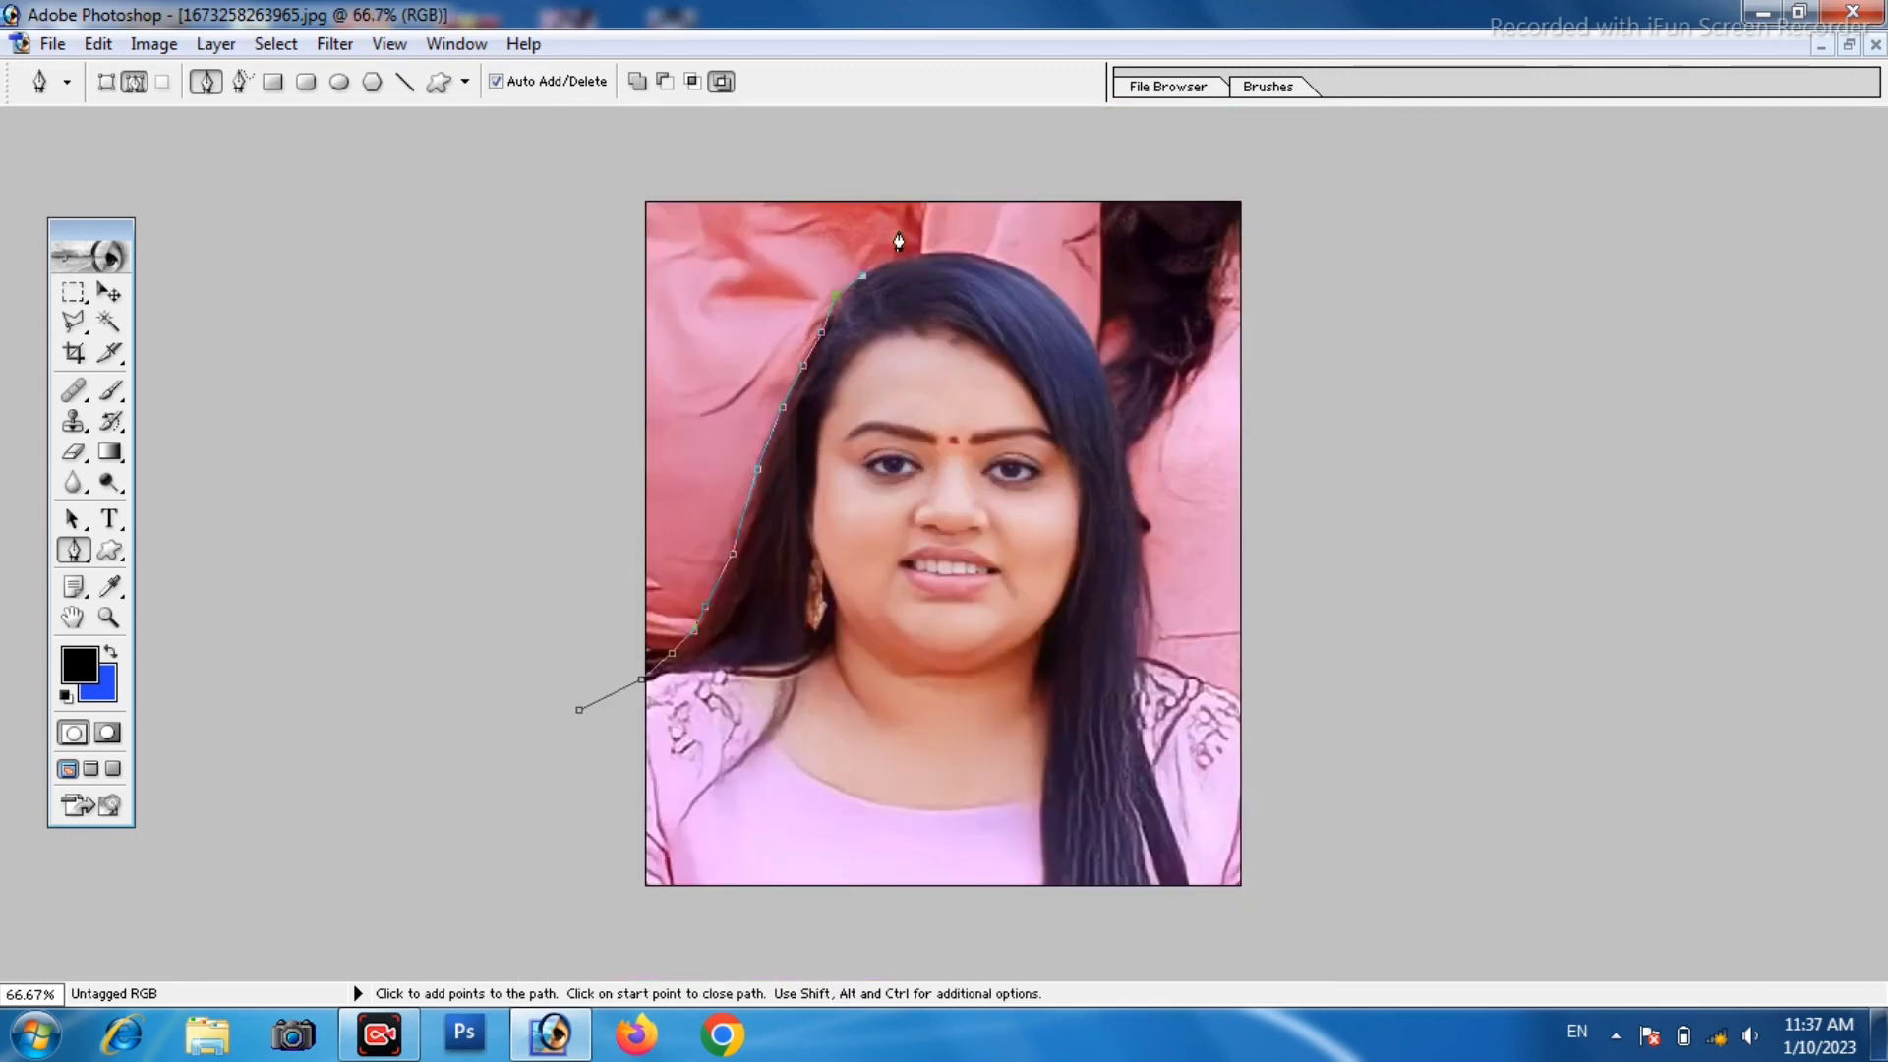
{"action": "left_click", "coordinate": [931, 253]}
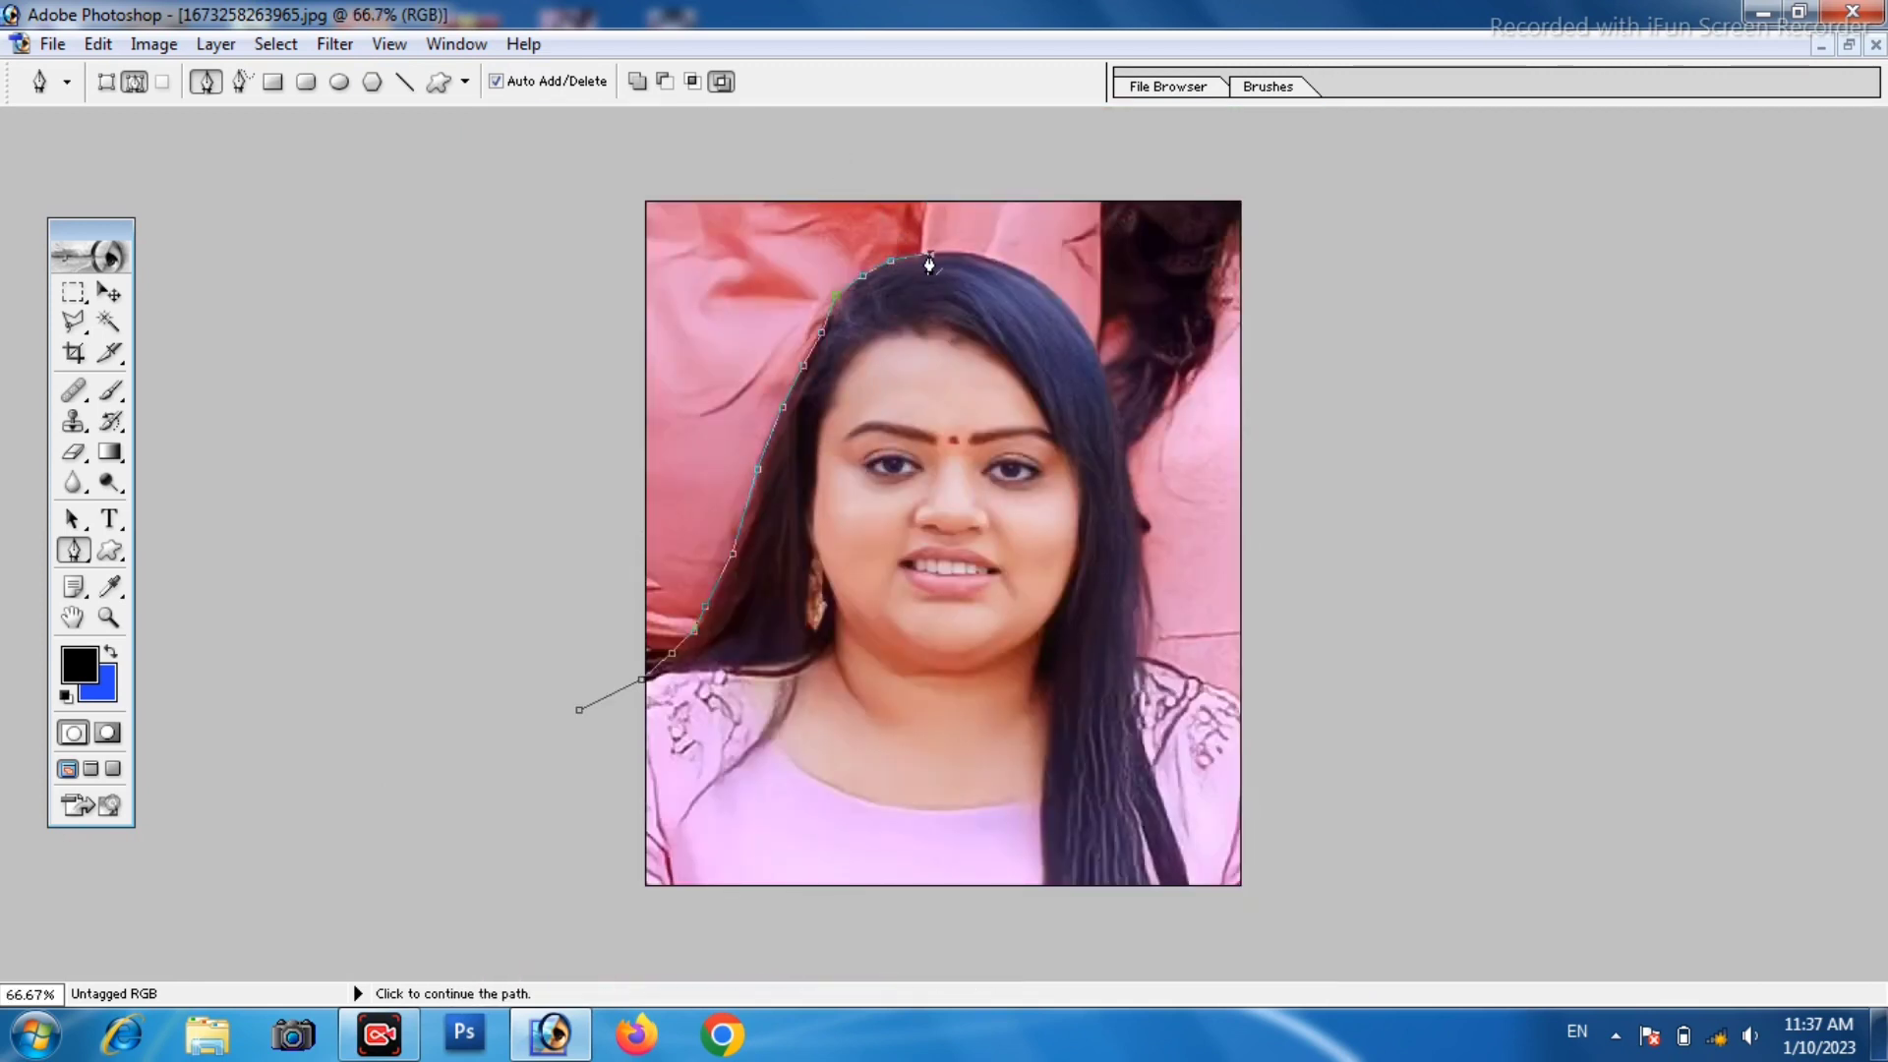
{"action": "left_click", "coordinate": [984, 255]}
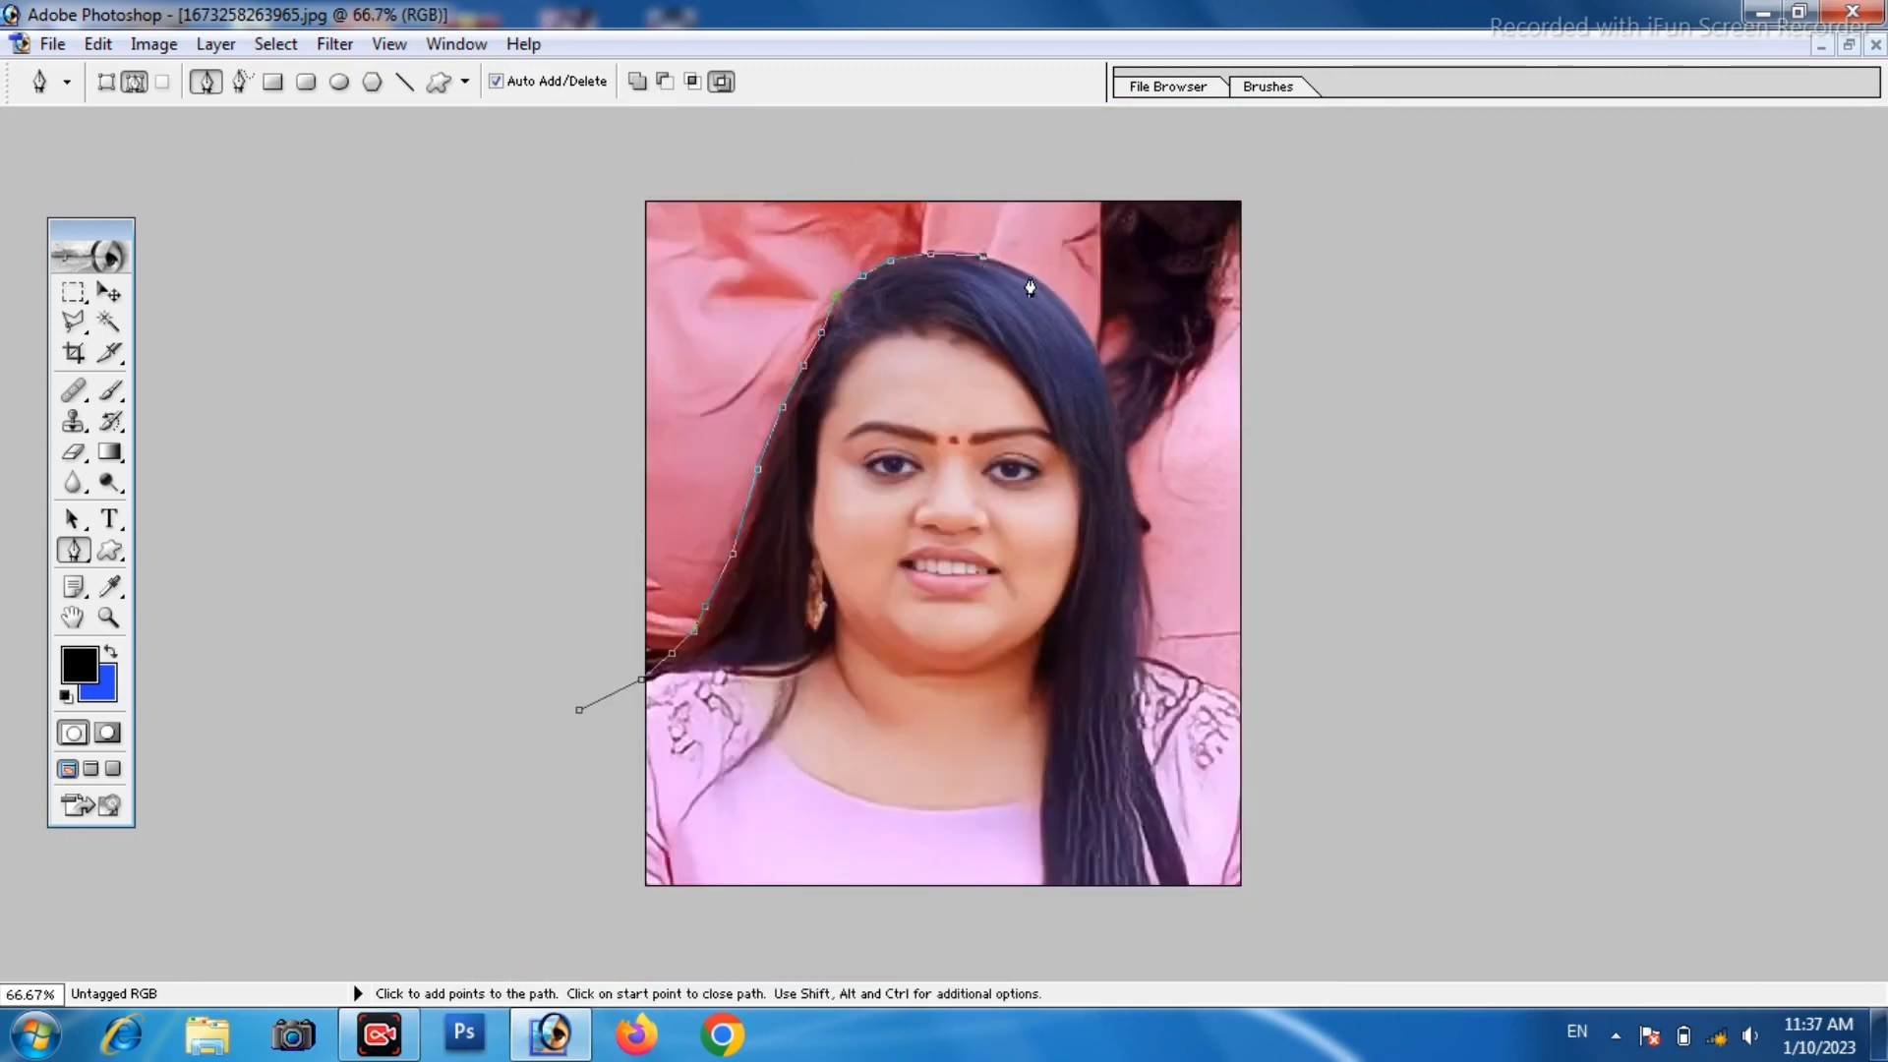
{"action": "left_click", "coordinate": [1031, 276]}
{"action": "left_click", "coordinate": [1081, 328]}
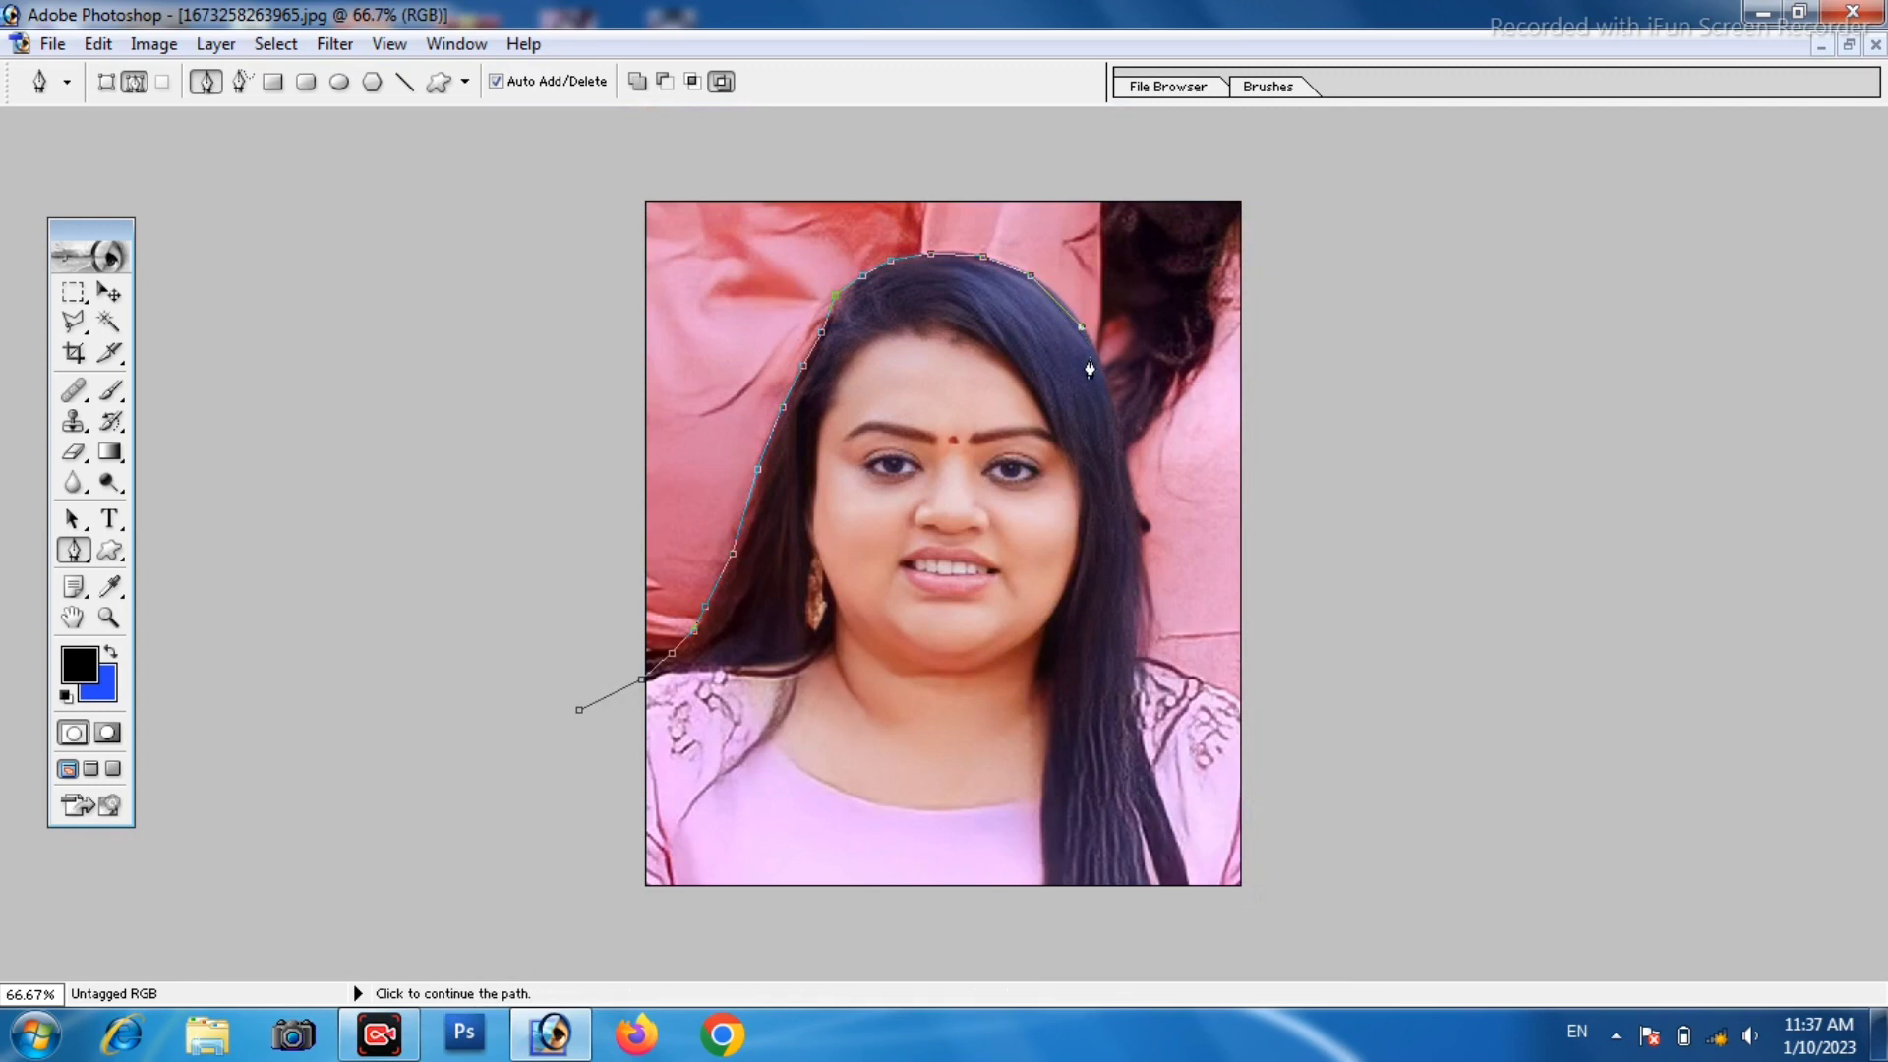
{"action": "left_click", "coordinate": [1103, 384]}
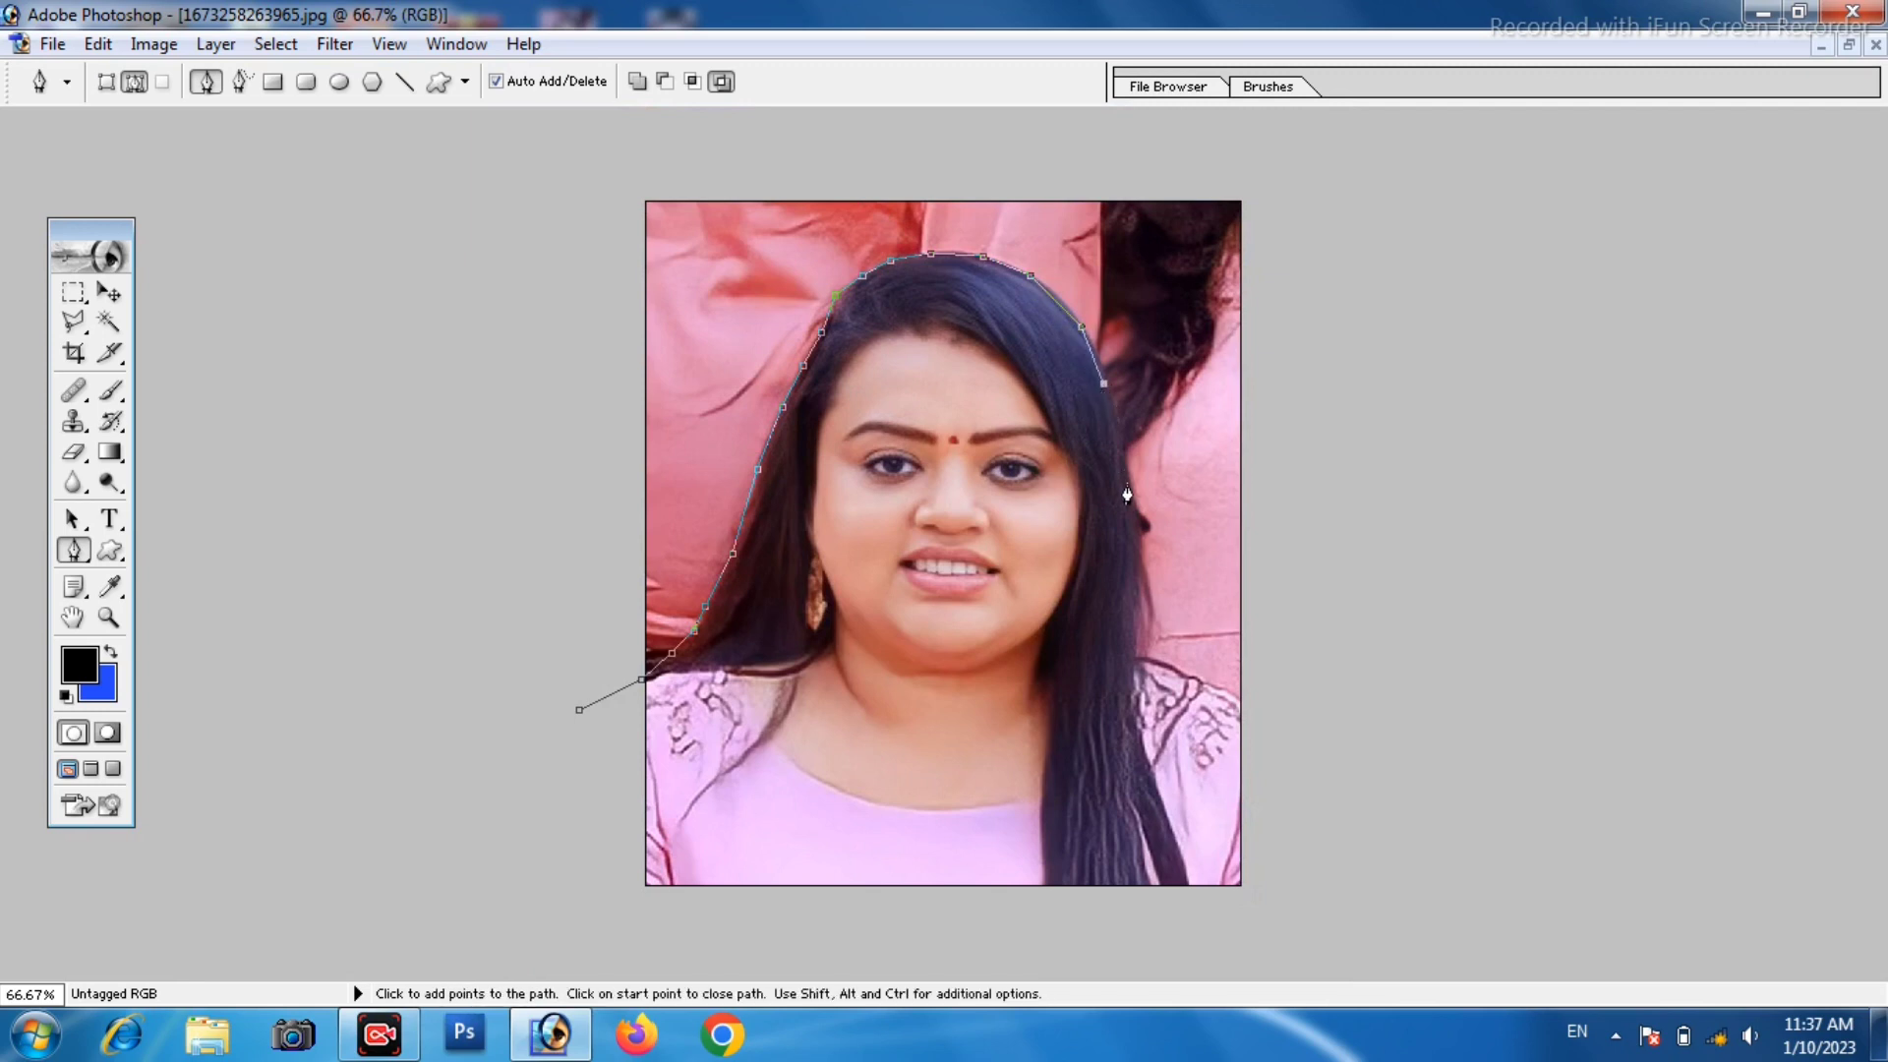
{"action": "left_click", "coordinate": [1129, 486]}
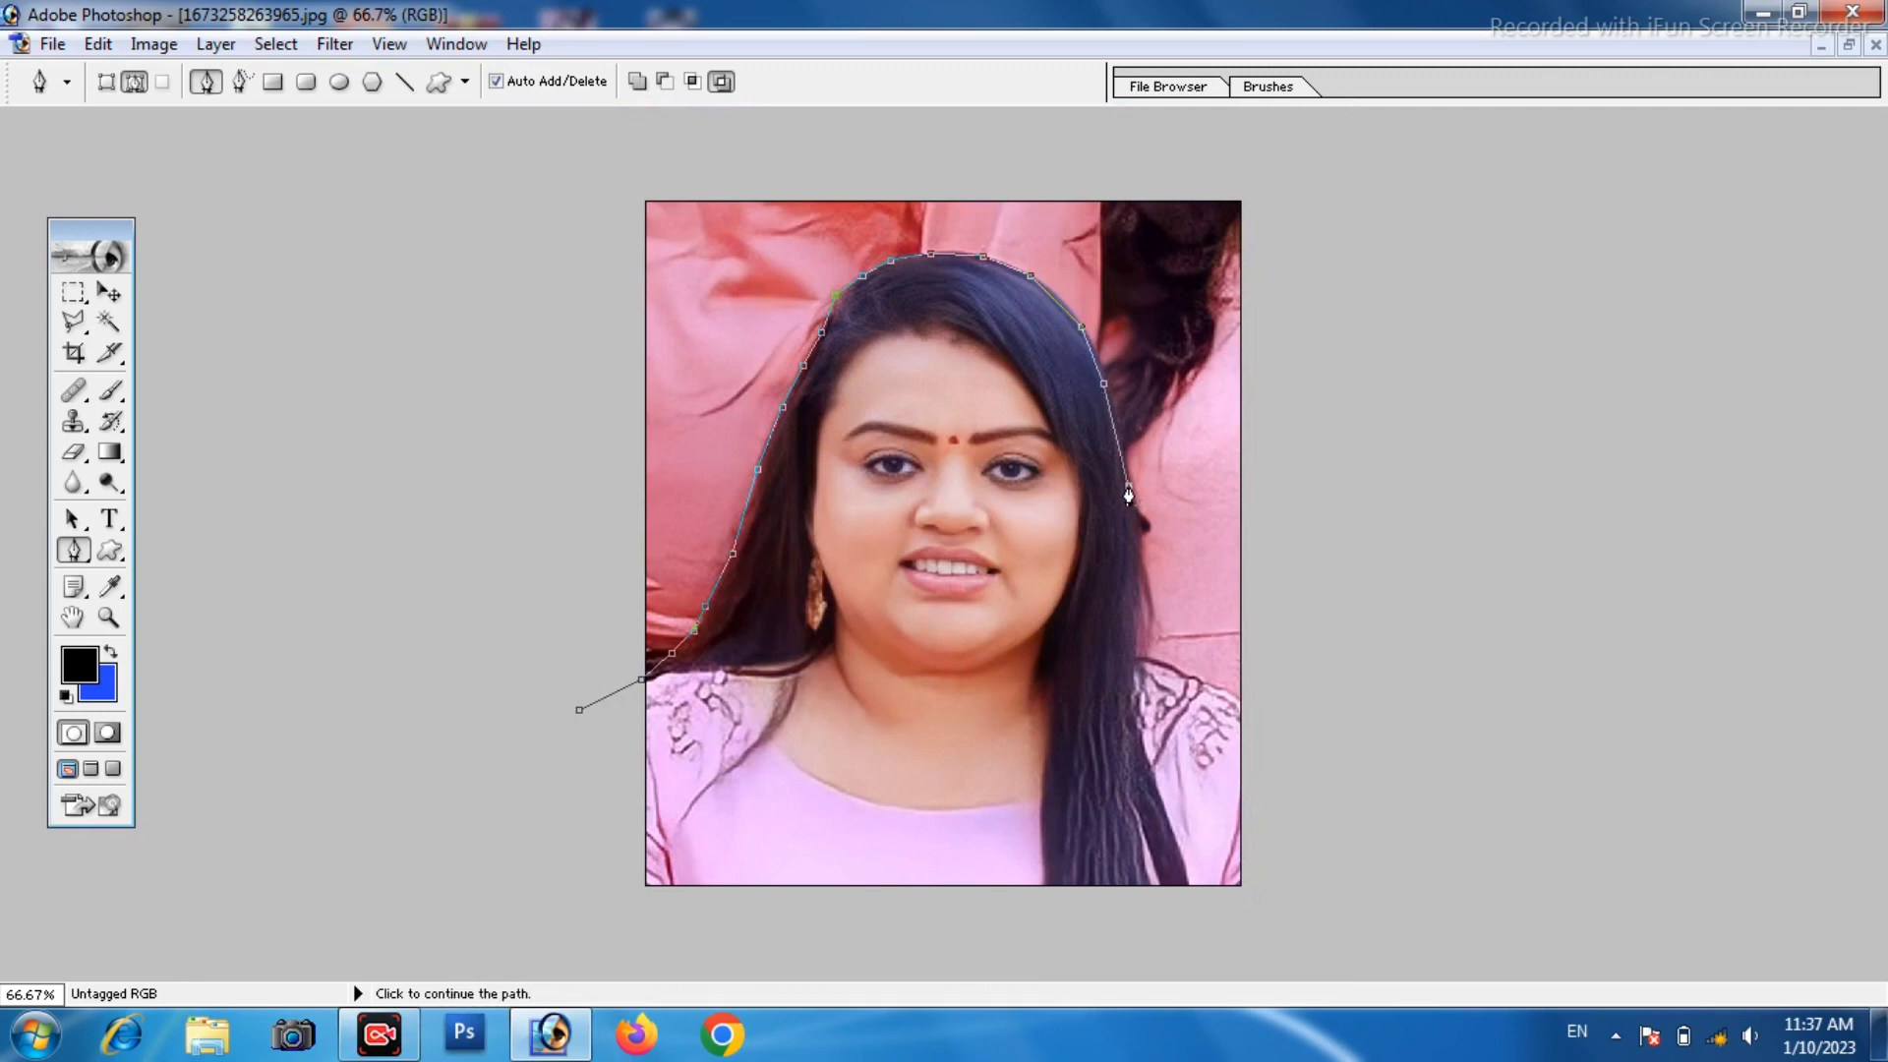
{"action": "left_click", "coordinate": [1141, 558]}
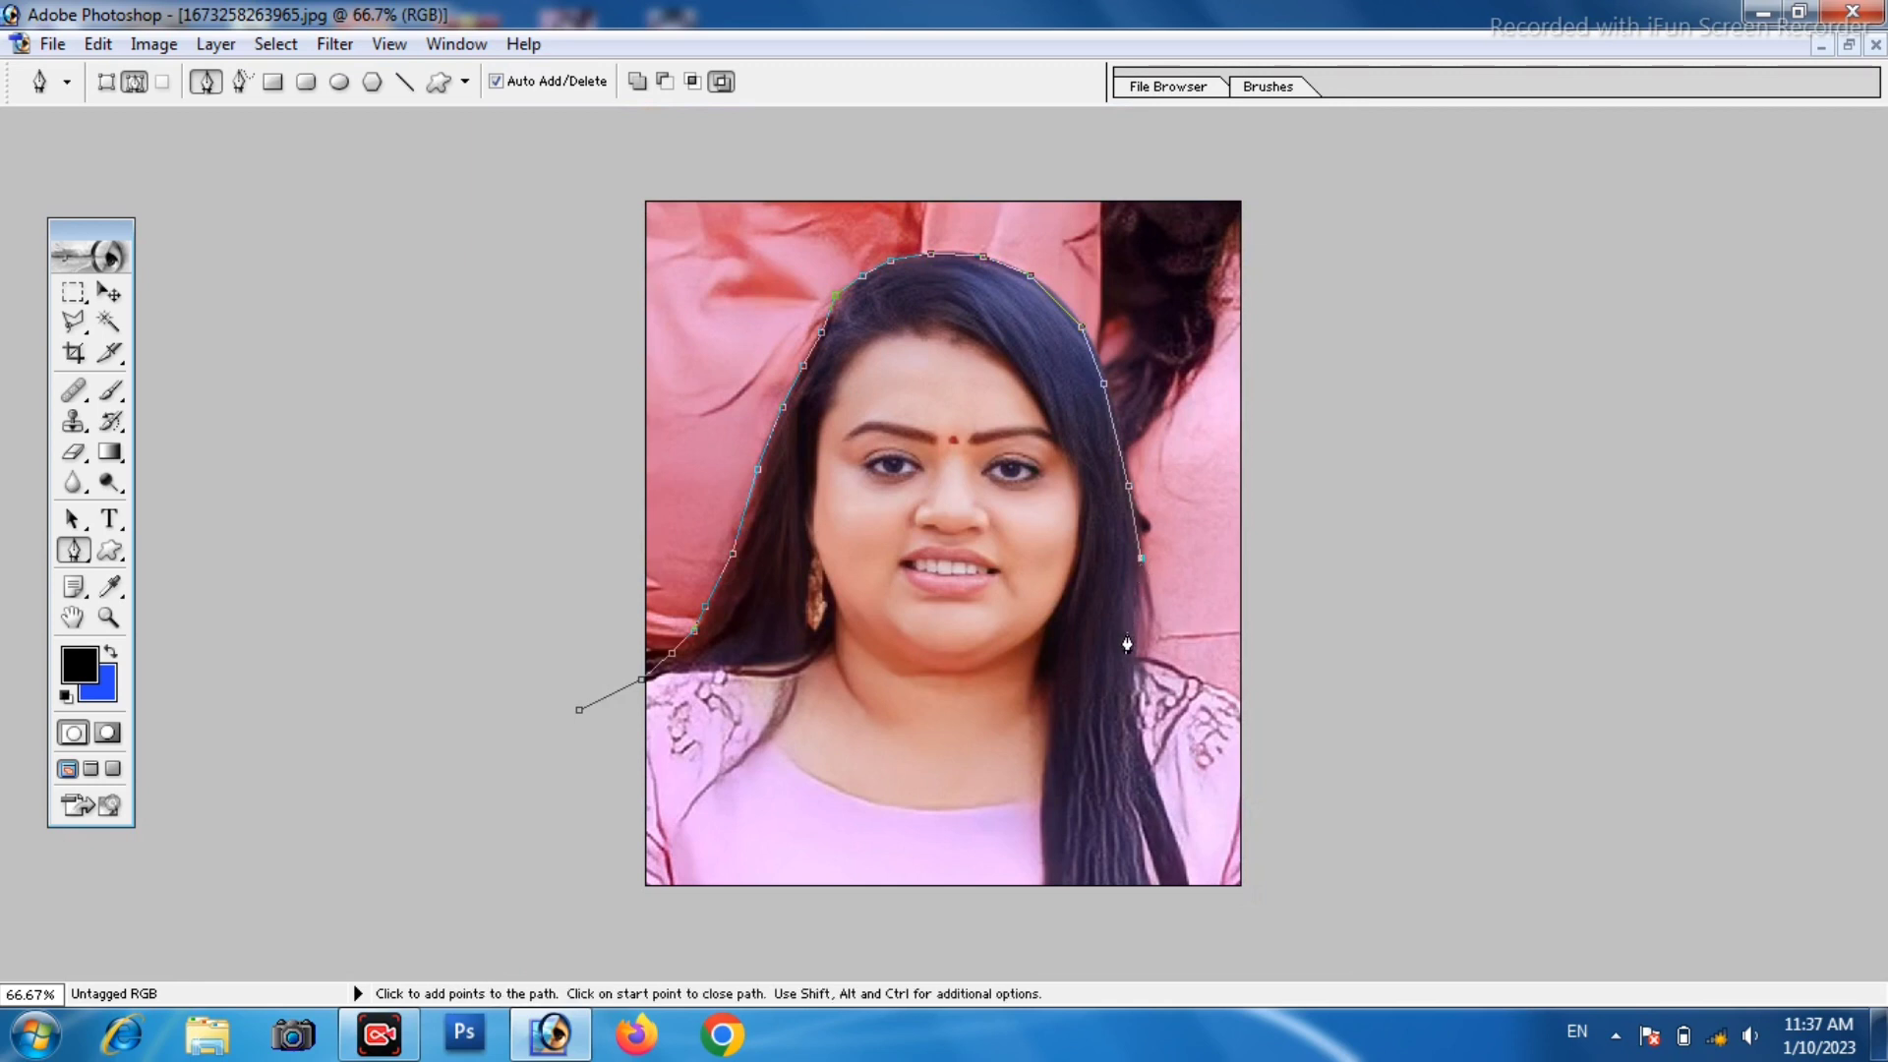
{"action": "left_click", "coordinate": [1130, 636]}
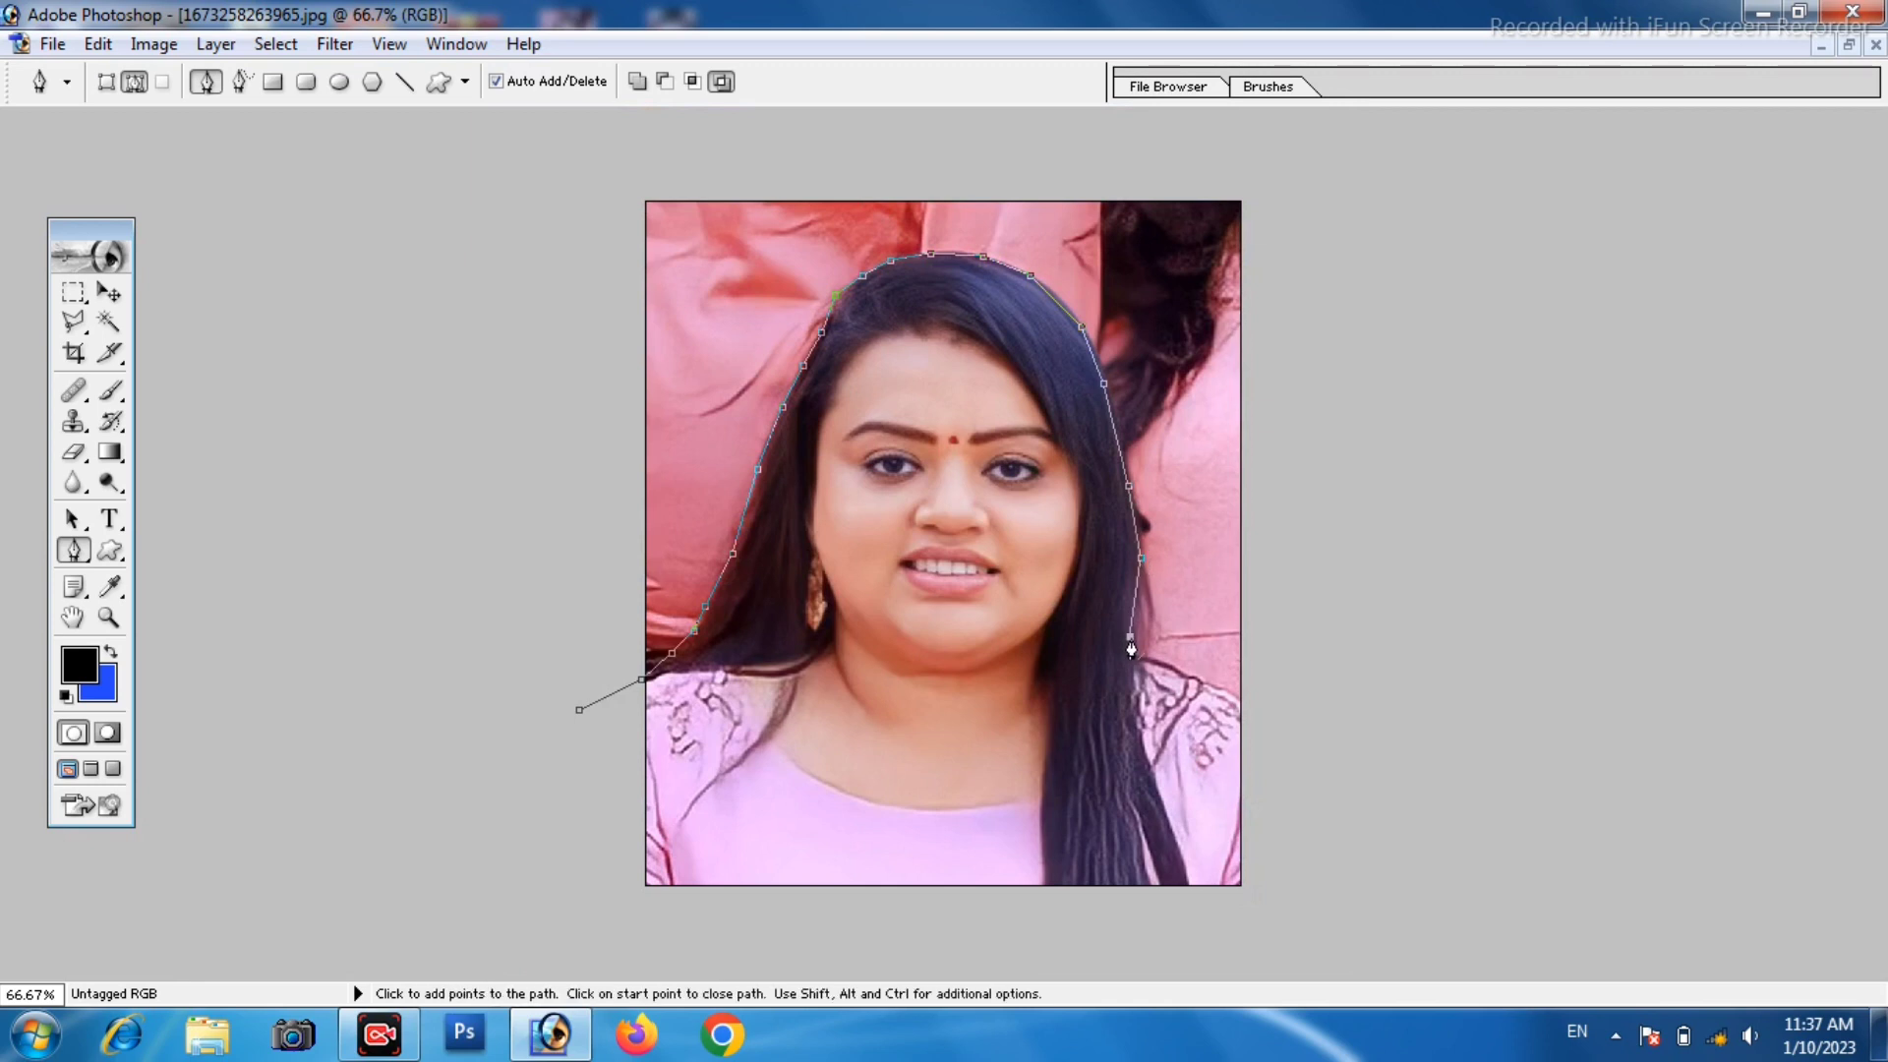
{"action": "left_click", "coordinate": [1184, 669]}
{"action": "left_click", "coordinate": [1177, 531]}
{"action": "left_click", "coordinate": [1237, 500]}
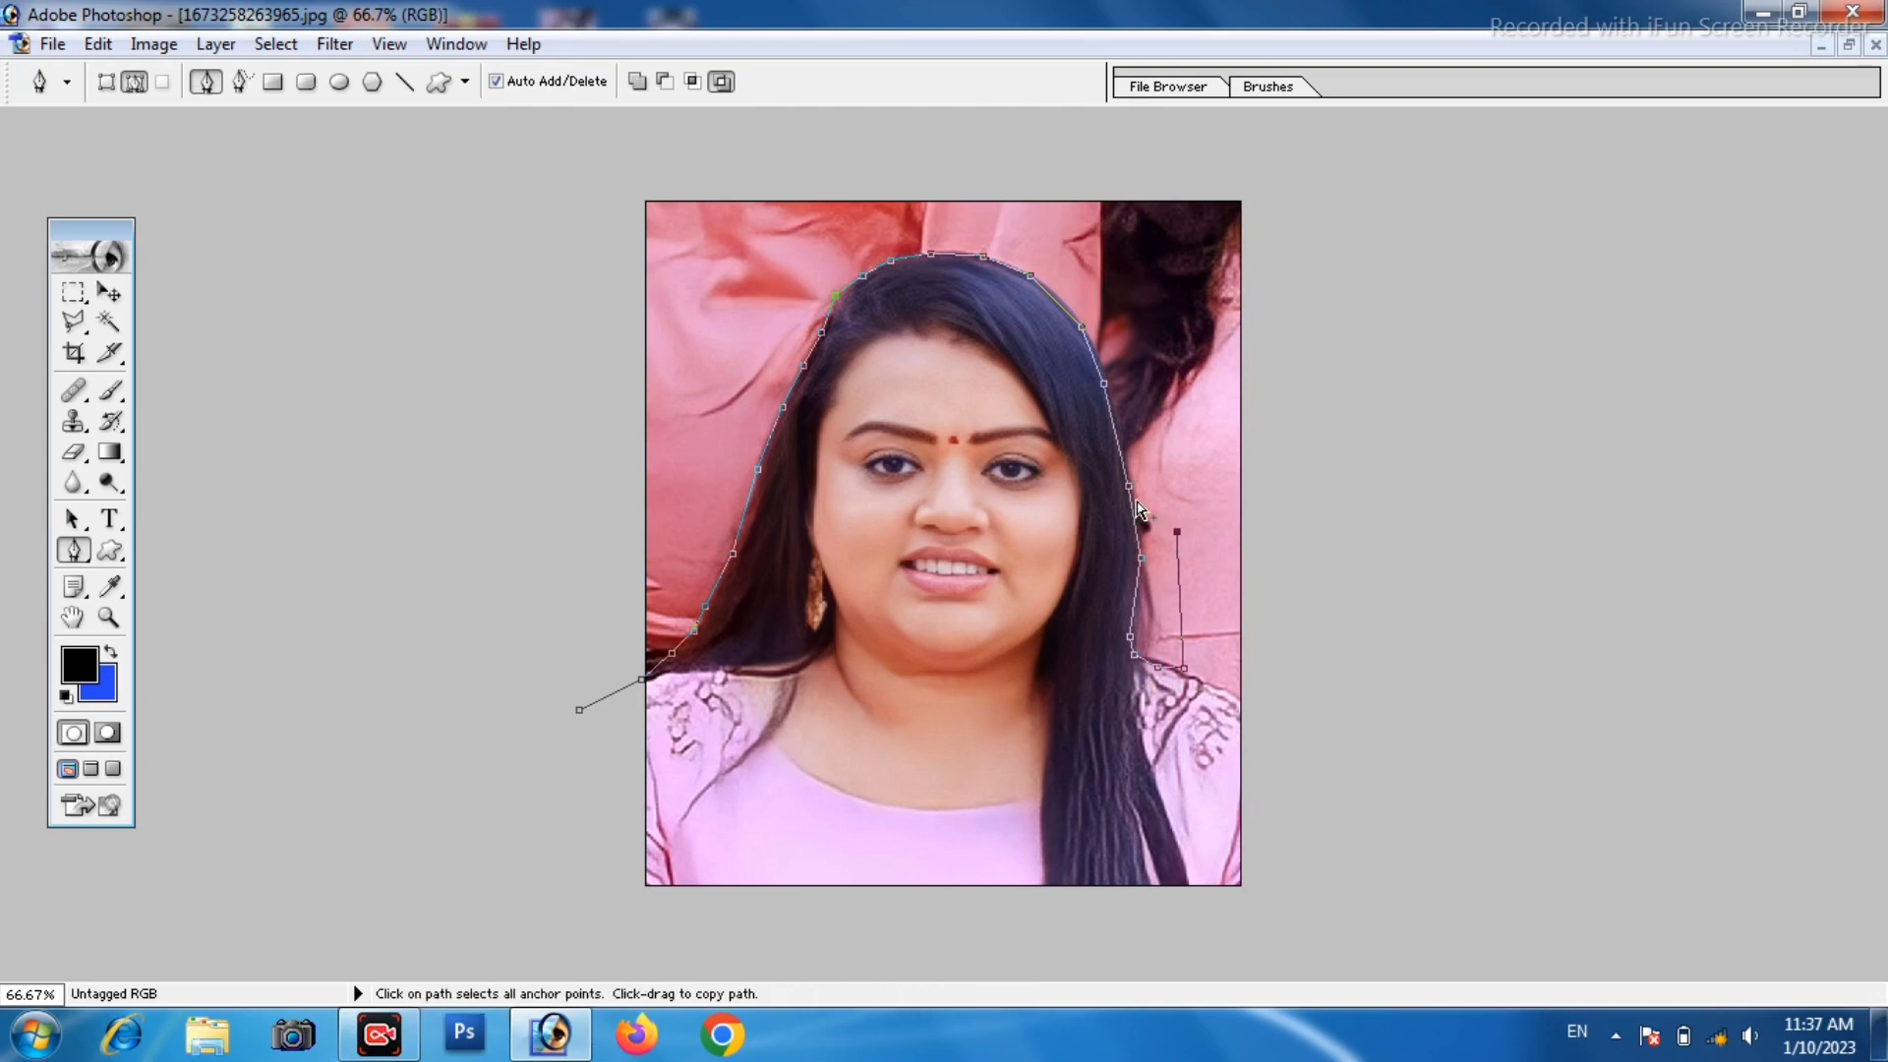
{"action": "key", "text": "ctrl+alt+z"}
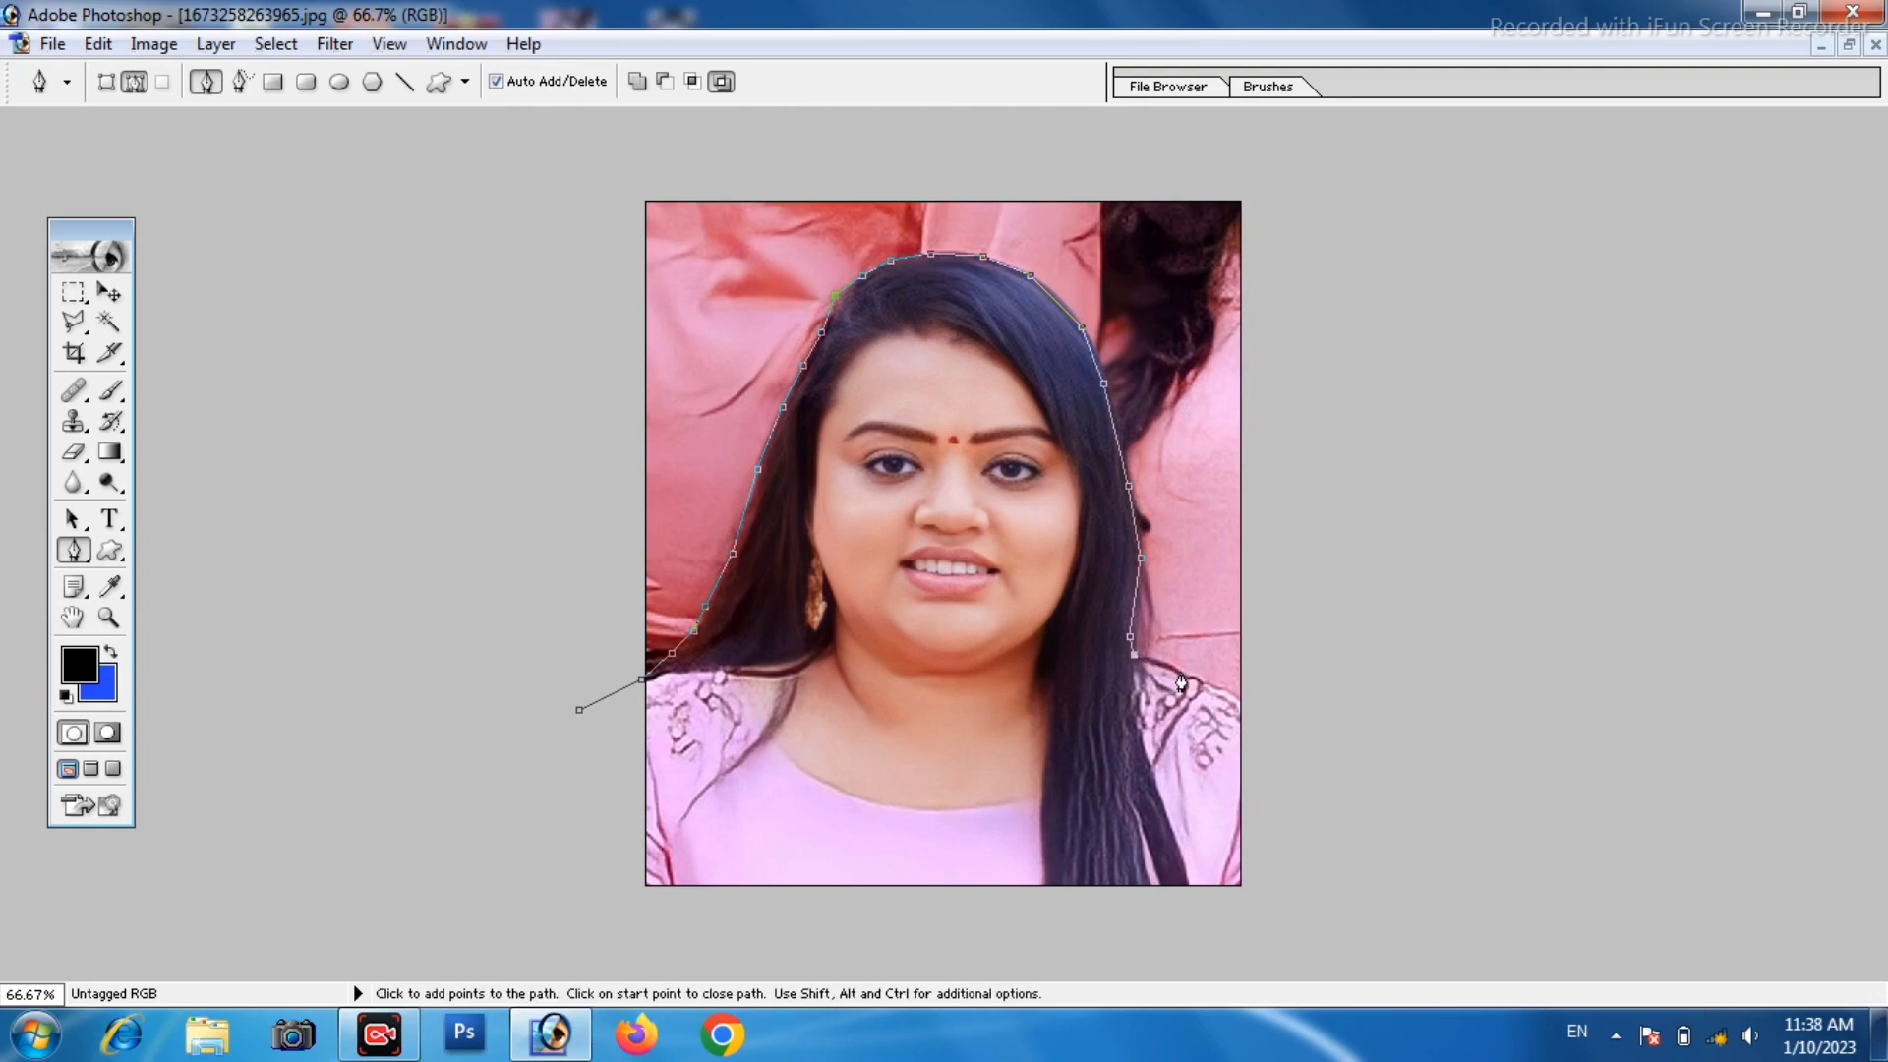
Trace the right shoulder, loop the path outside the canvas above the head, and close it.
{"action": "left_click", "coordinate": [1174, 671]}
{"action": "left_click", "coordinate": [1210, 680]}
{"action": "left_click_drag", "start_coordinate": [1237, 701], "coordinate": [1334, 658]}
{"action": "key", "text": "ctrl+minus"}
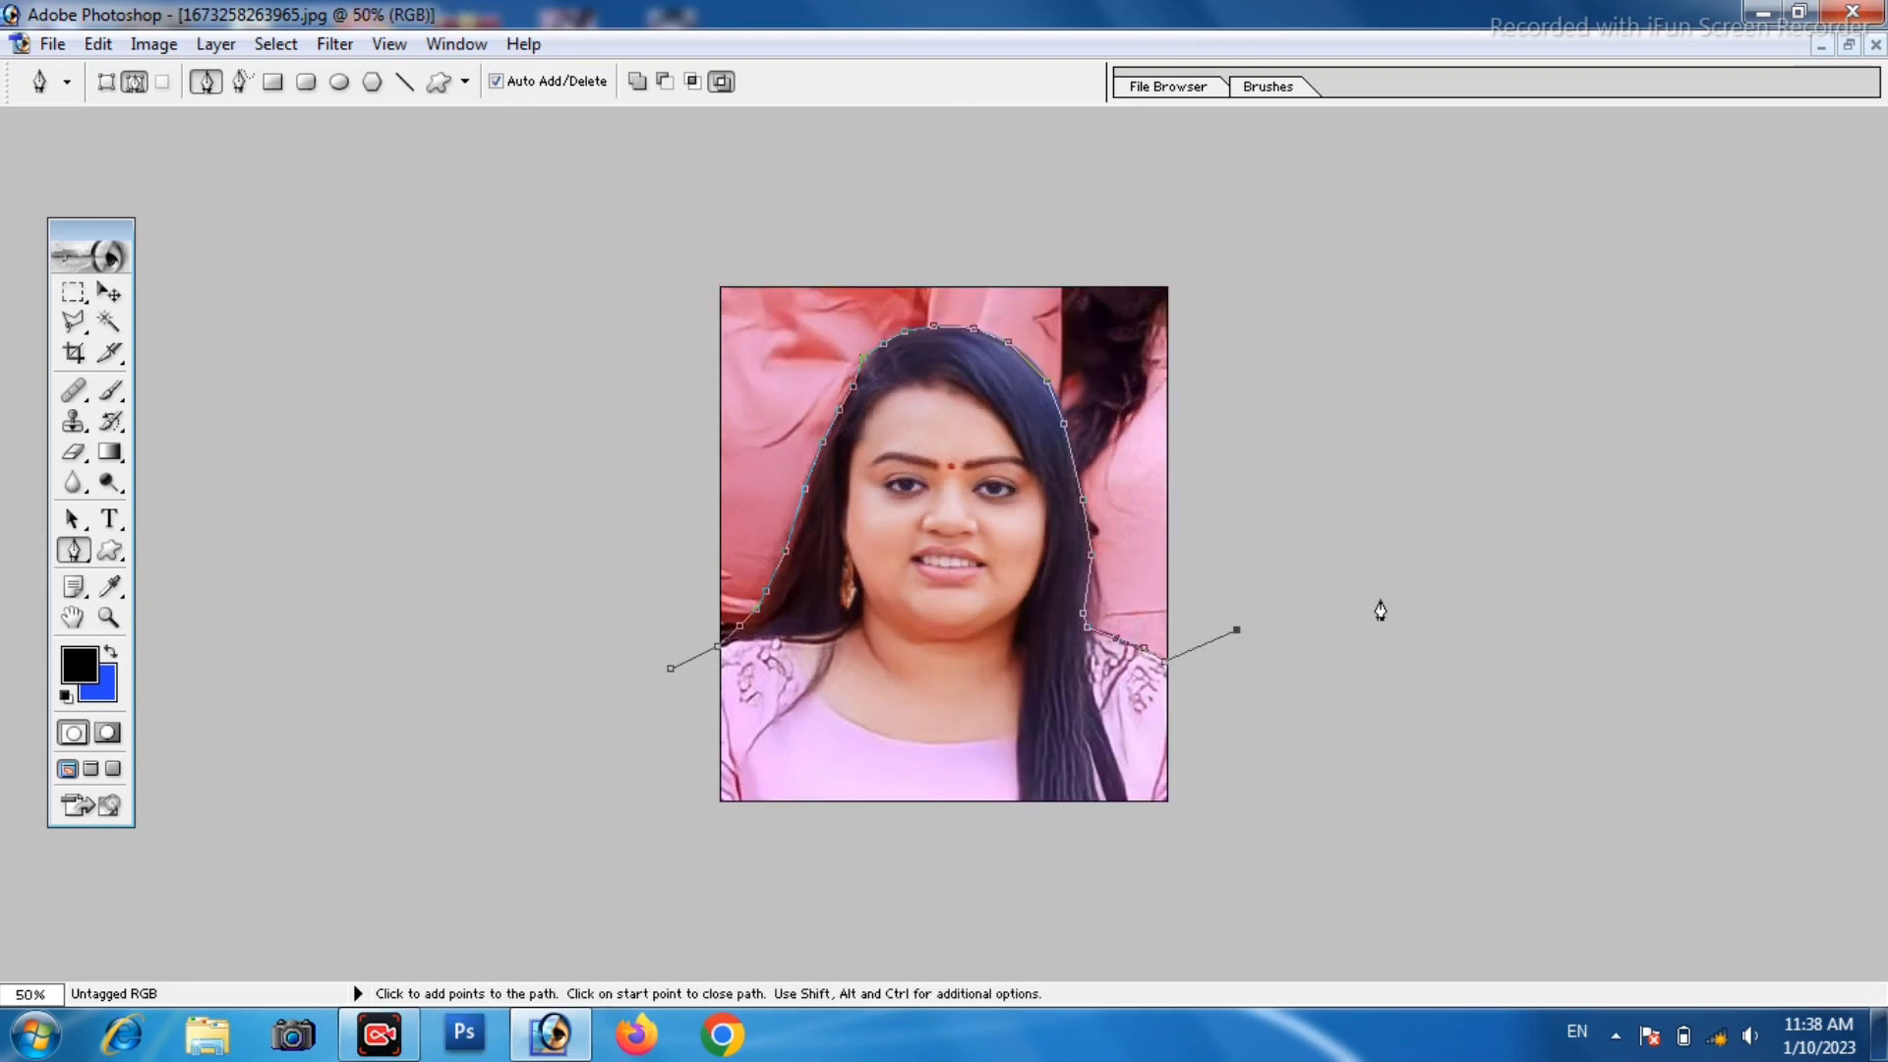
{"action": "left_click", "coordinate": [1320, 414]}
{"action": "left_click", "coordinate": [1247, 285]}
{"action": "left_click", "coordinate": [1081, 203]}
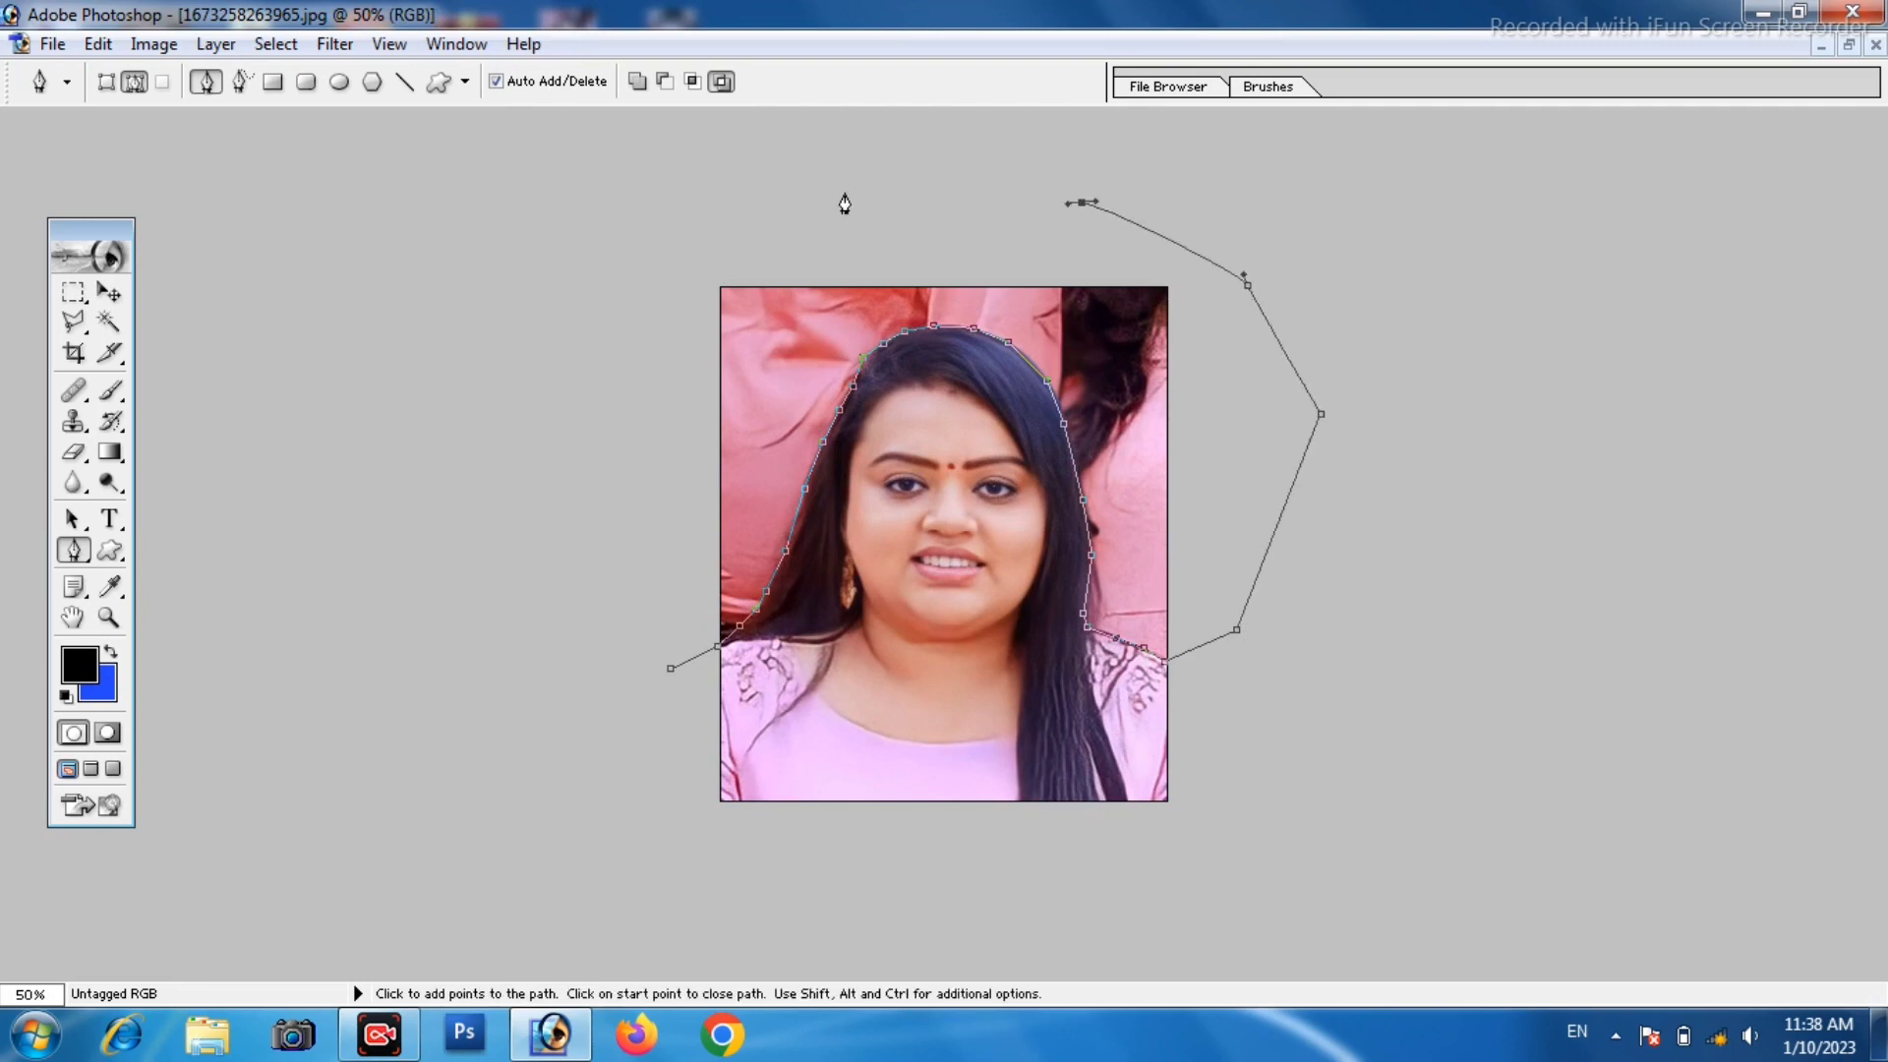
{"action": "left_click", "coordinate": [848, 189]}
{"action": "left_click", "coordinate": [702, 246]}
{"action": "left_click", "coordinate": [645, 334]}
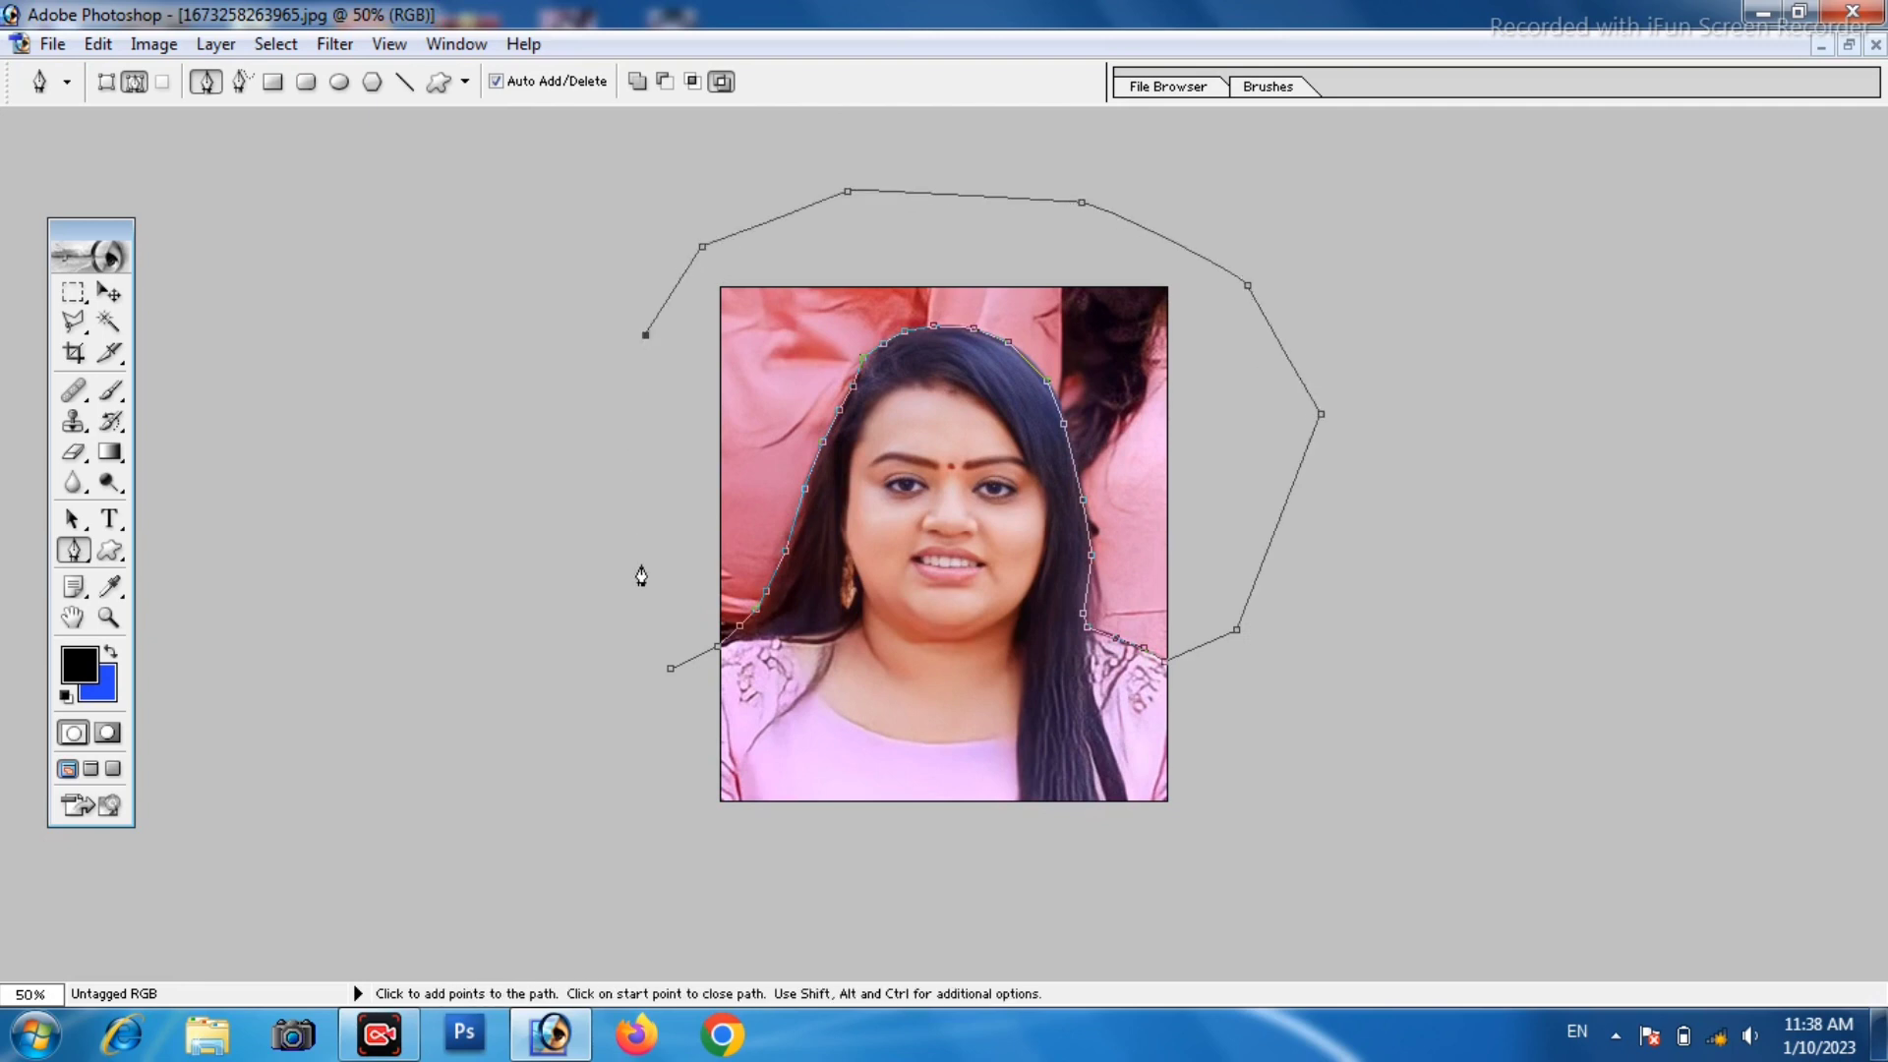
{"action": "left_click", "coordinate": [670, 668]}
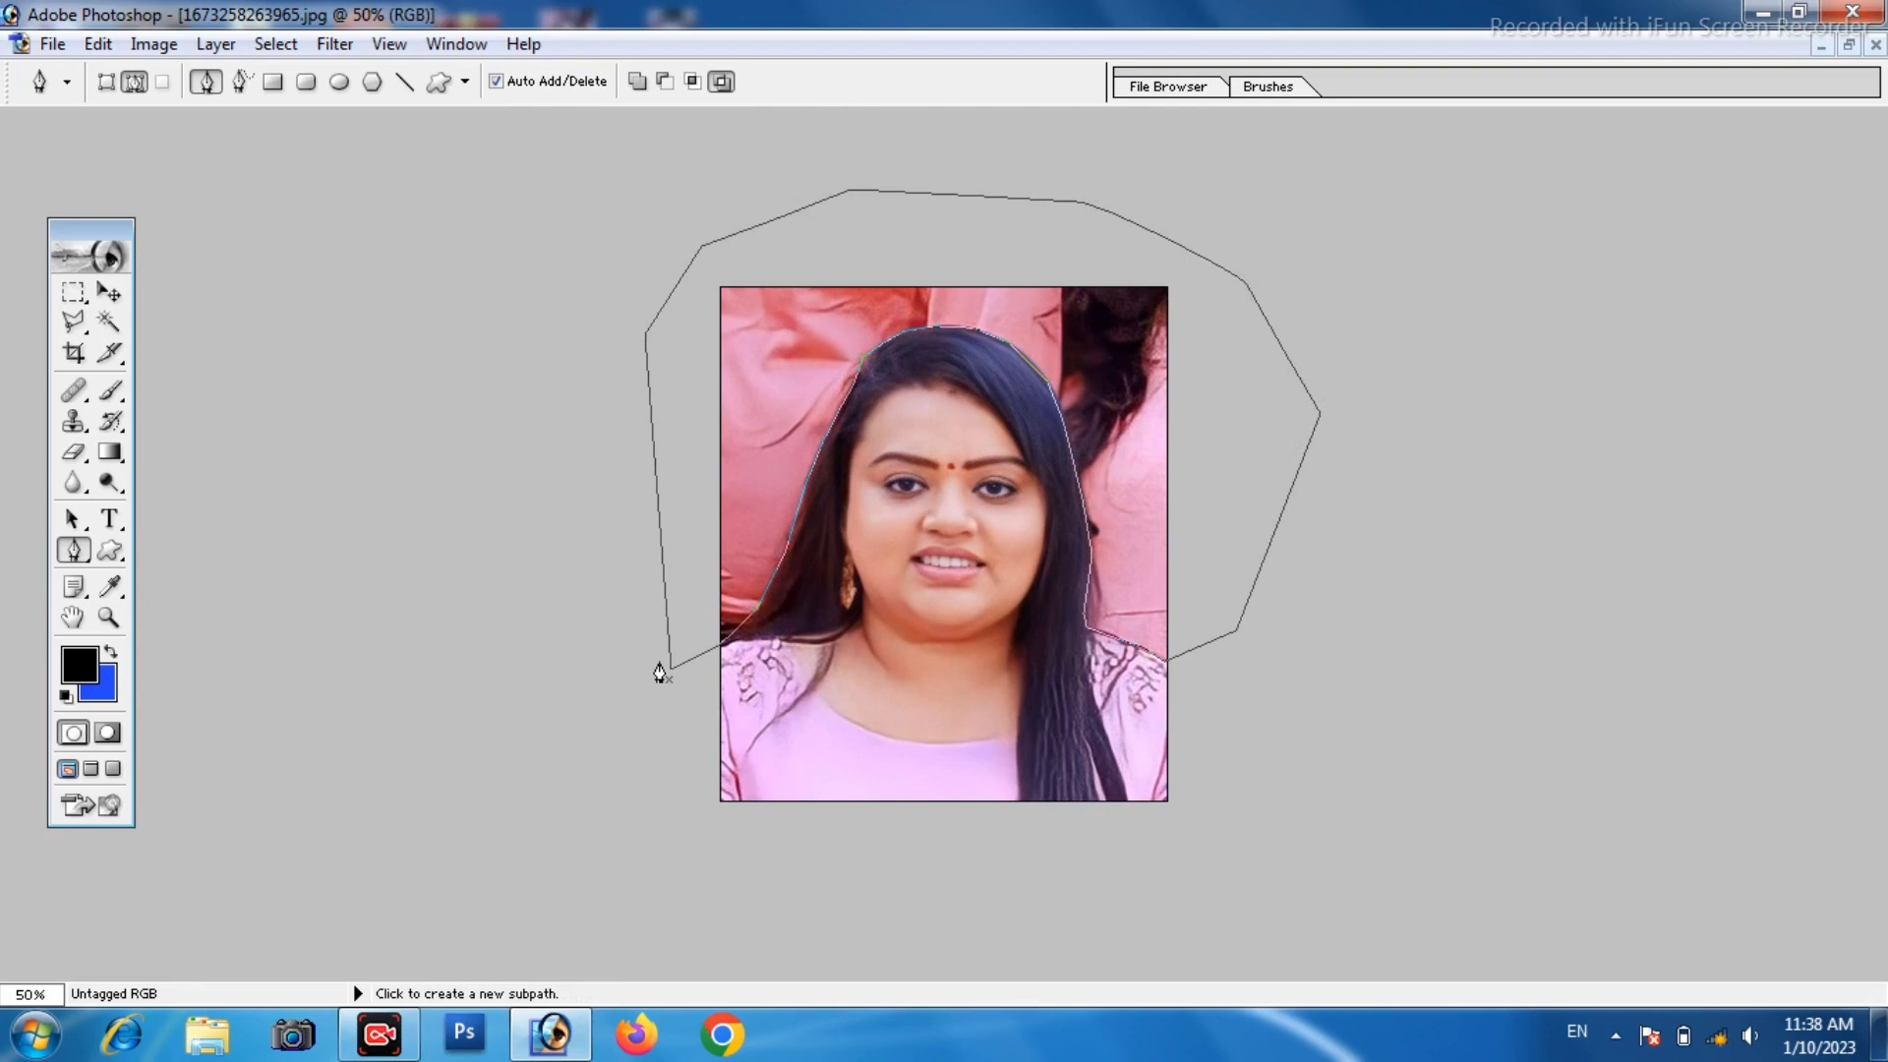
Load the closed path as a selection and fill the background around the woman solid blue.
{"action": "key", "text": "ctrl"}
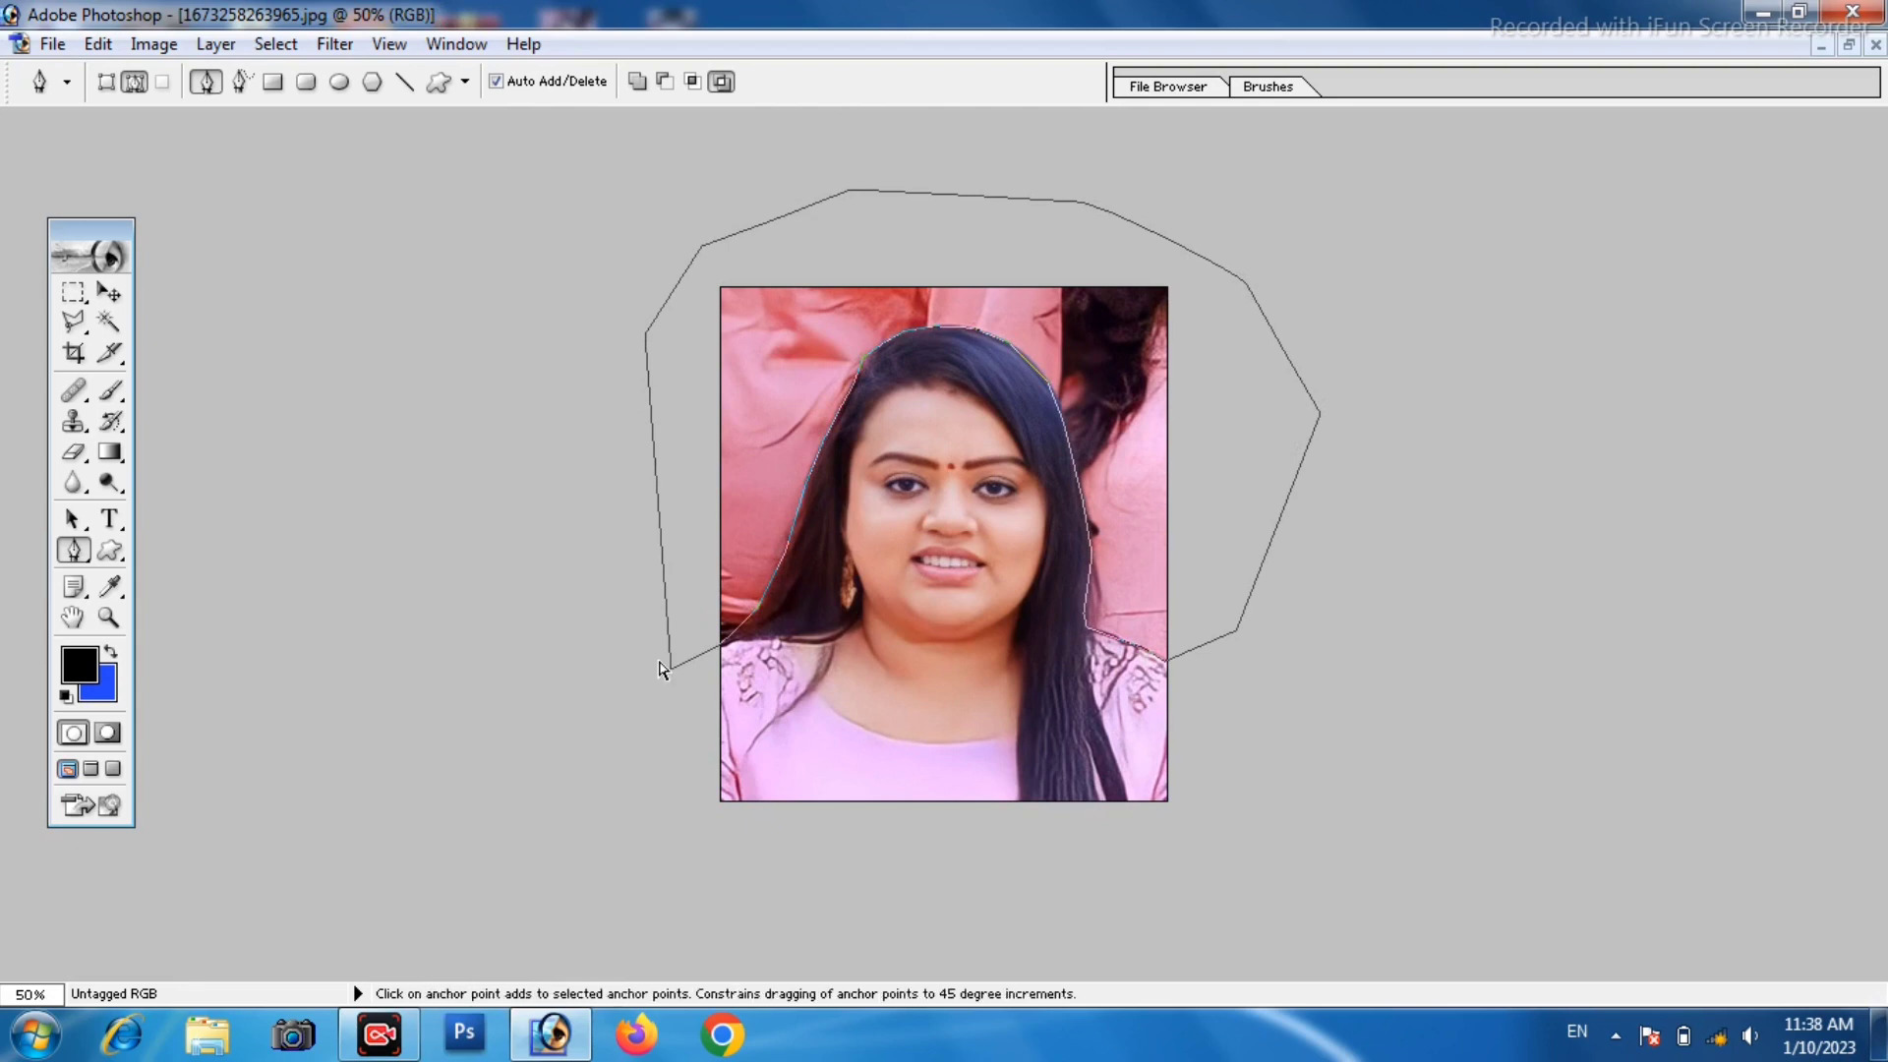
{"action": "key", "text": "ctrl+Return"}
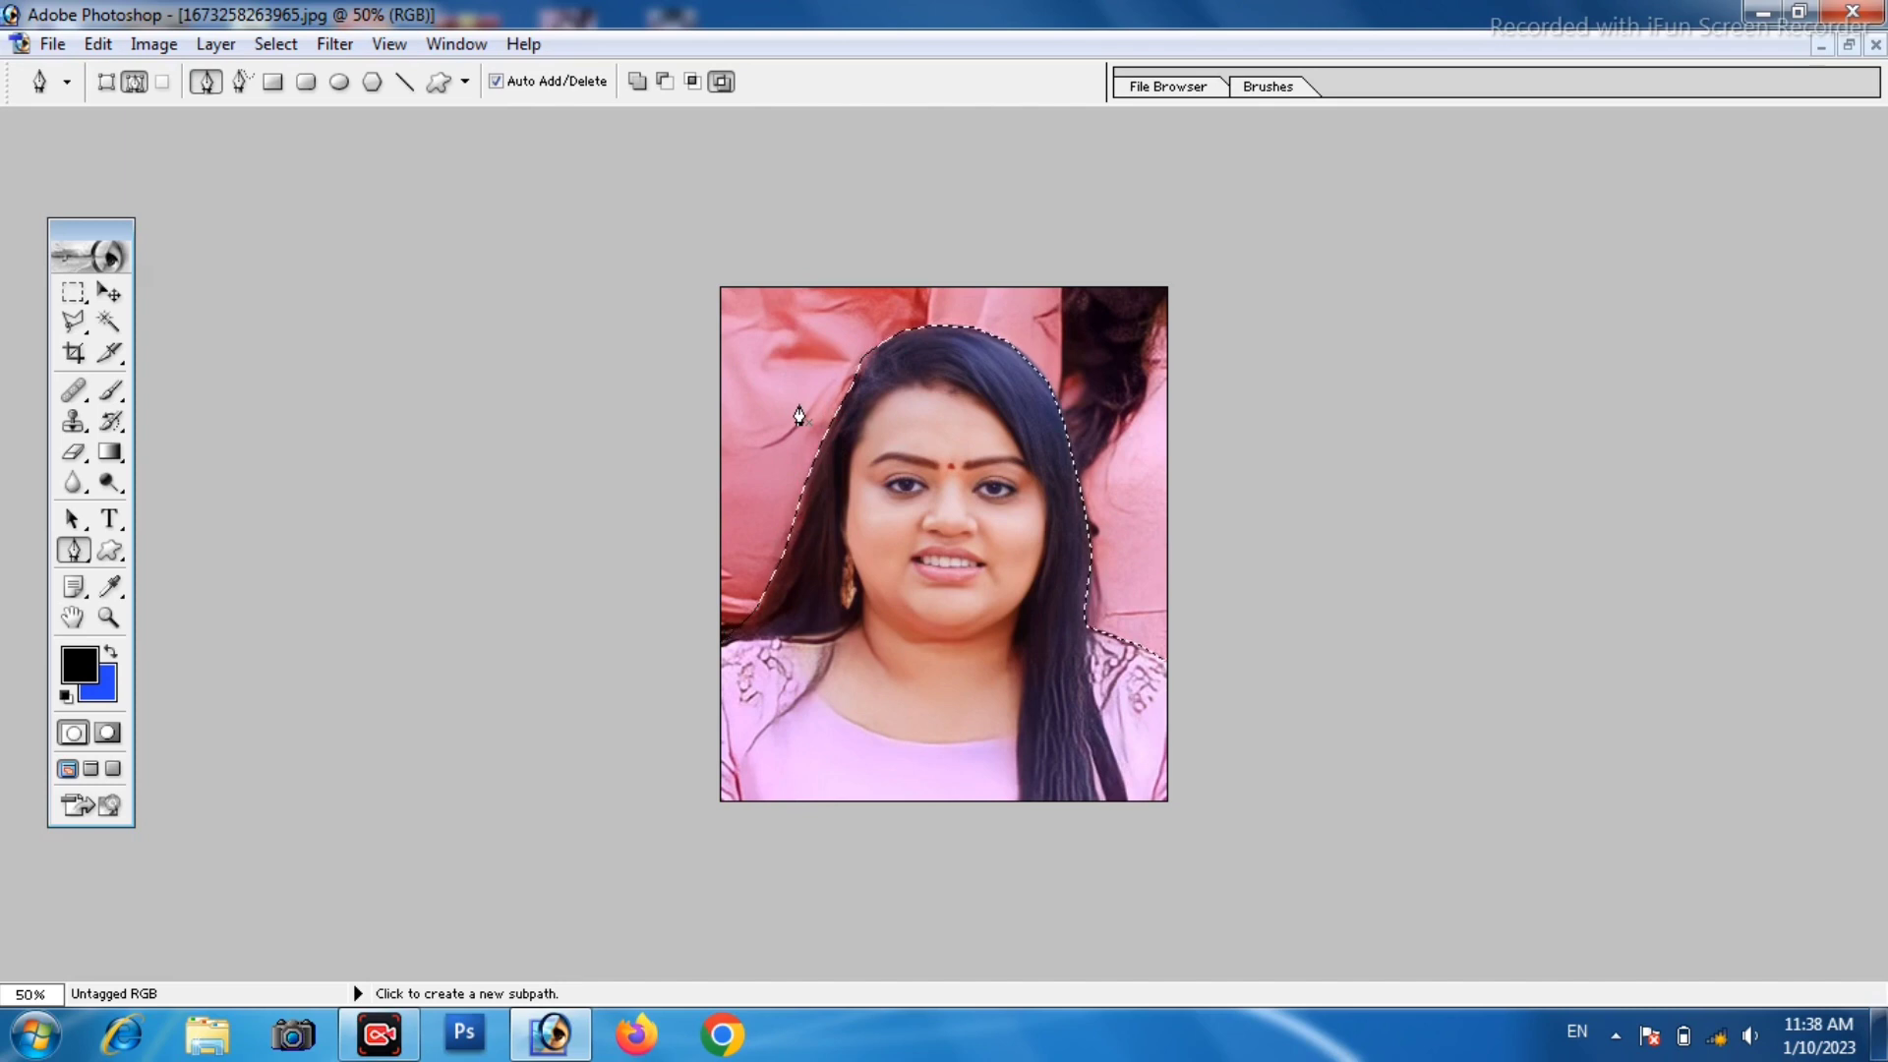
{"action": "key", "text": "ctrl+BackSpace"}
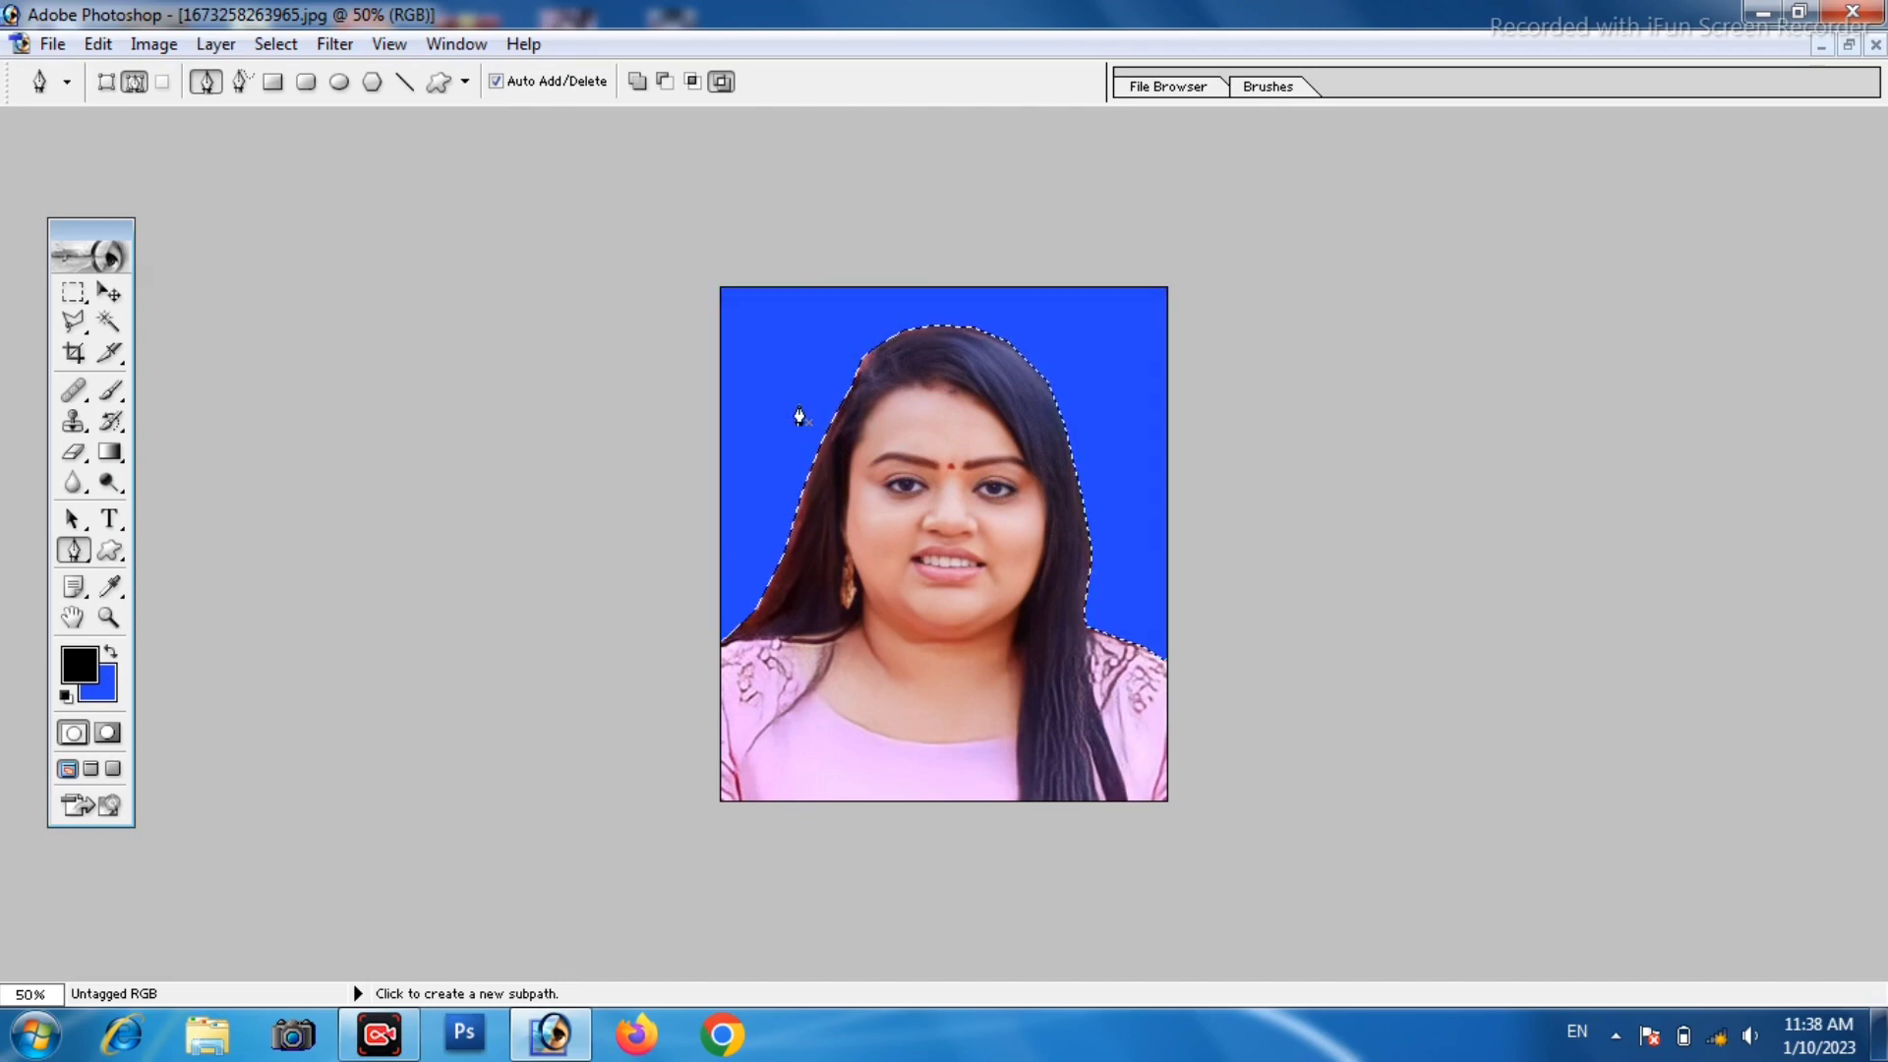
{"action": "left_click", "coordinate": [1272, 362]}
Refill the selected background bright green, then pick orange F9B013 as the next background colour.
{"action": "key", "text": "ctrl+alt+z"}
{"action": "left_click", "coordinate": [103, 688]}
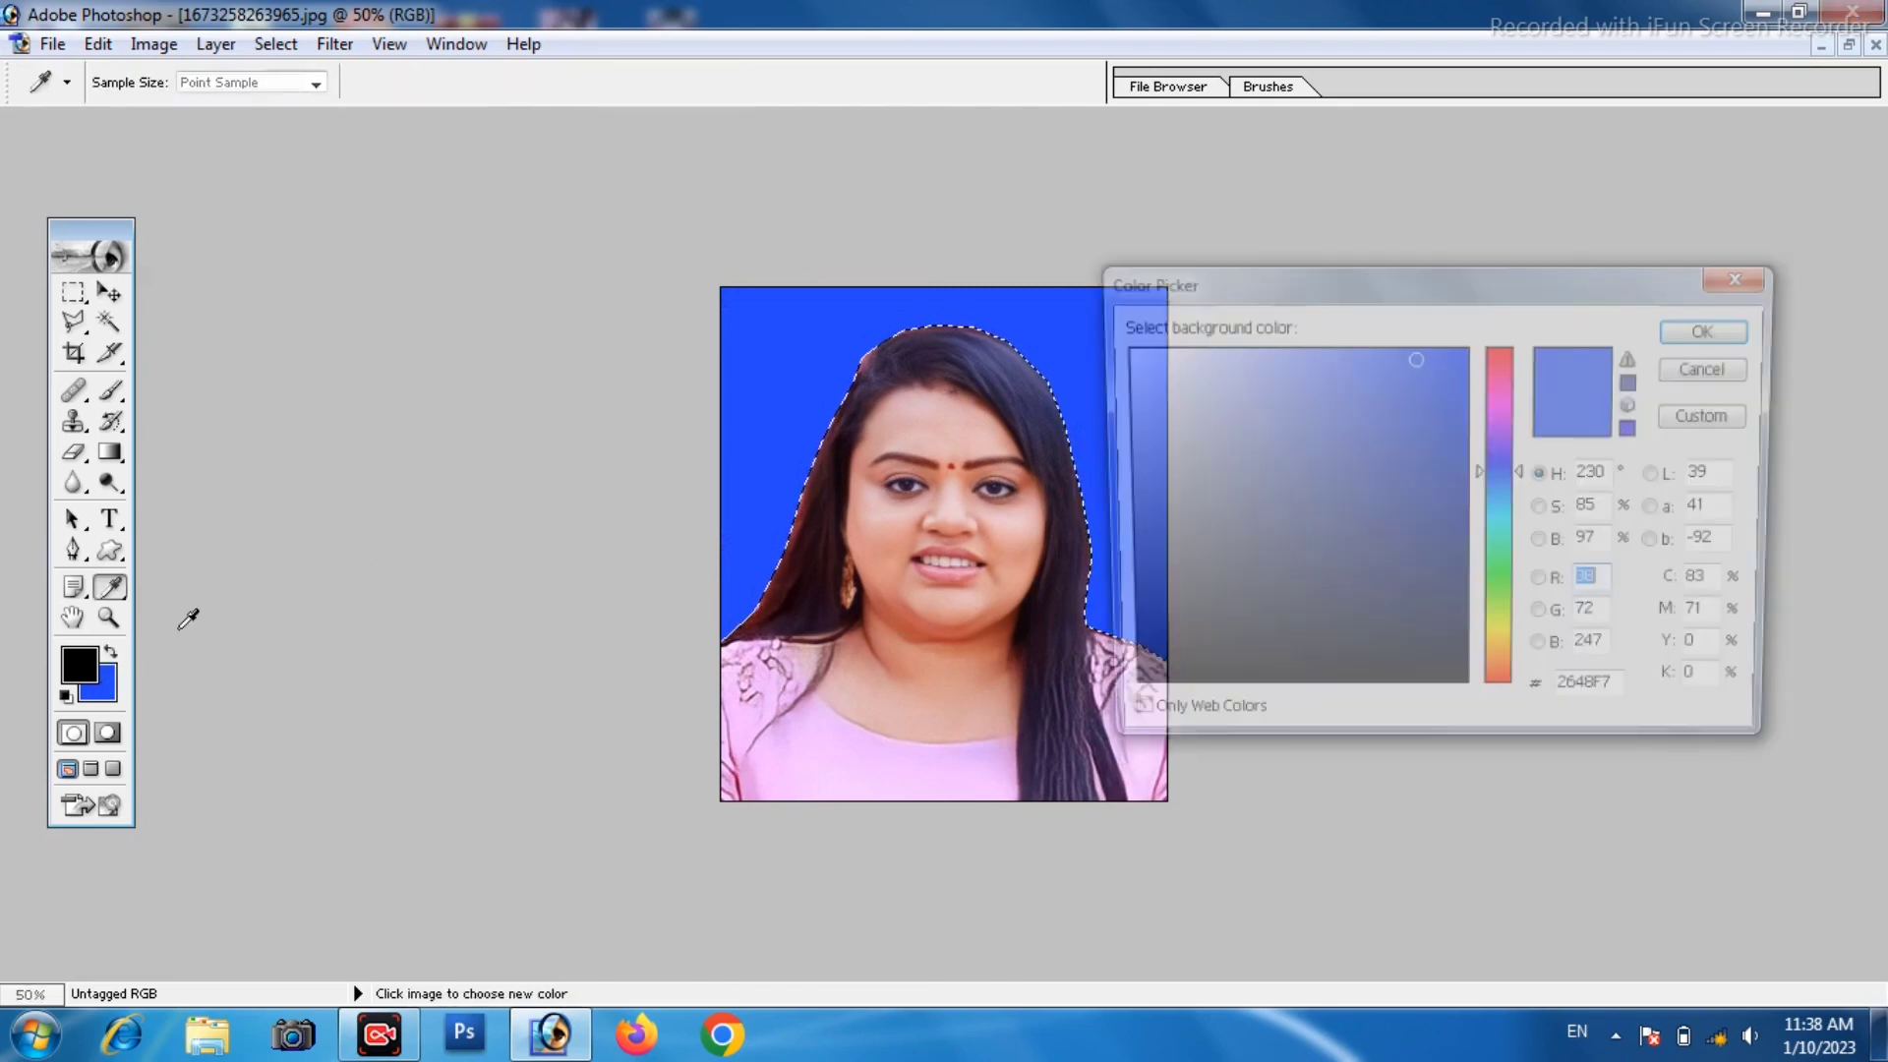
{"action": "left_click_drag", "start_coordinate": [1511, 439], "coordinate": [1502, 363]}
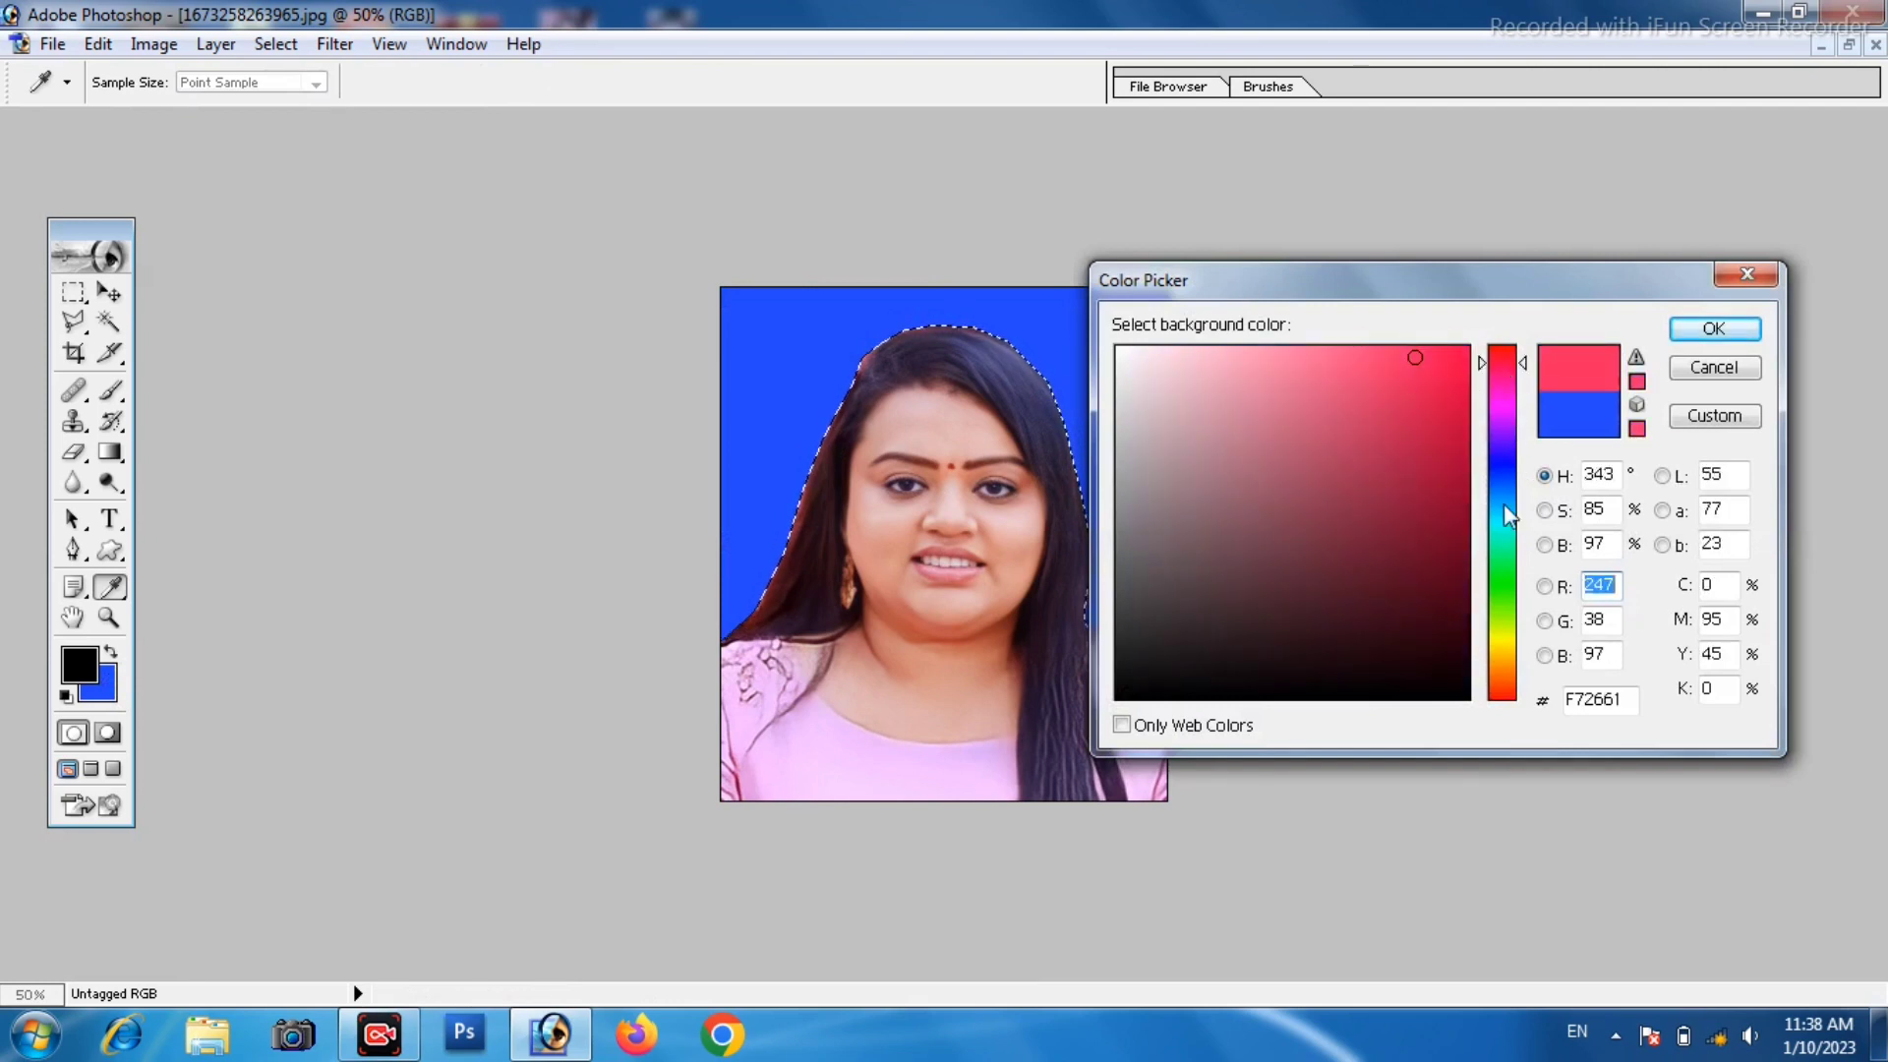
{"action": "left_click", "coordinate": [1508, 602]}
{"action": "left_click", "coordinate": [1415, 365]}
{"action": "left_click", "coordinate": [1484, 368]}
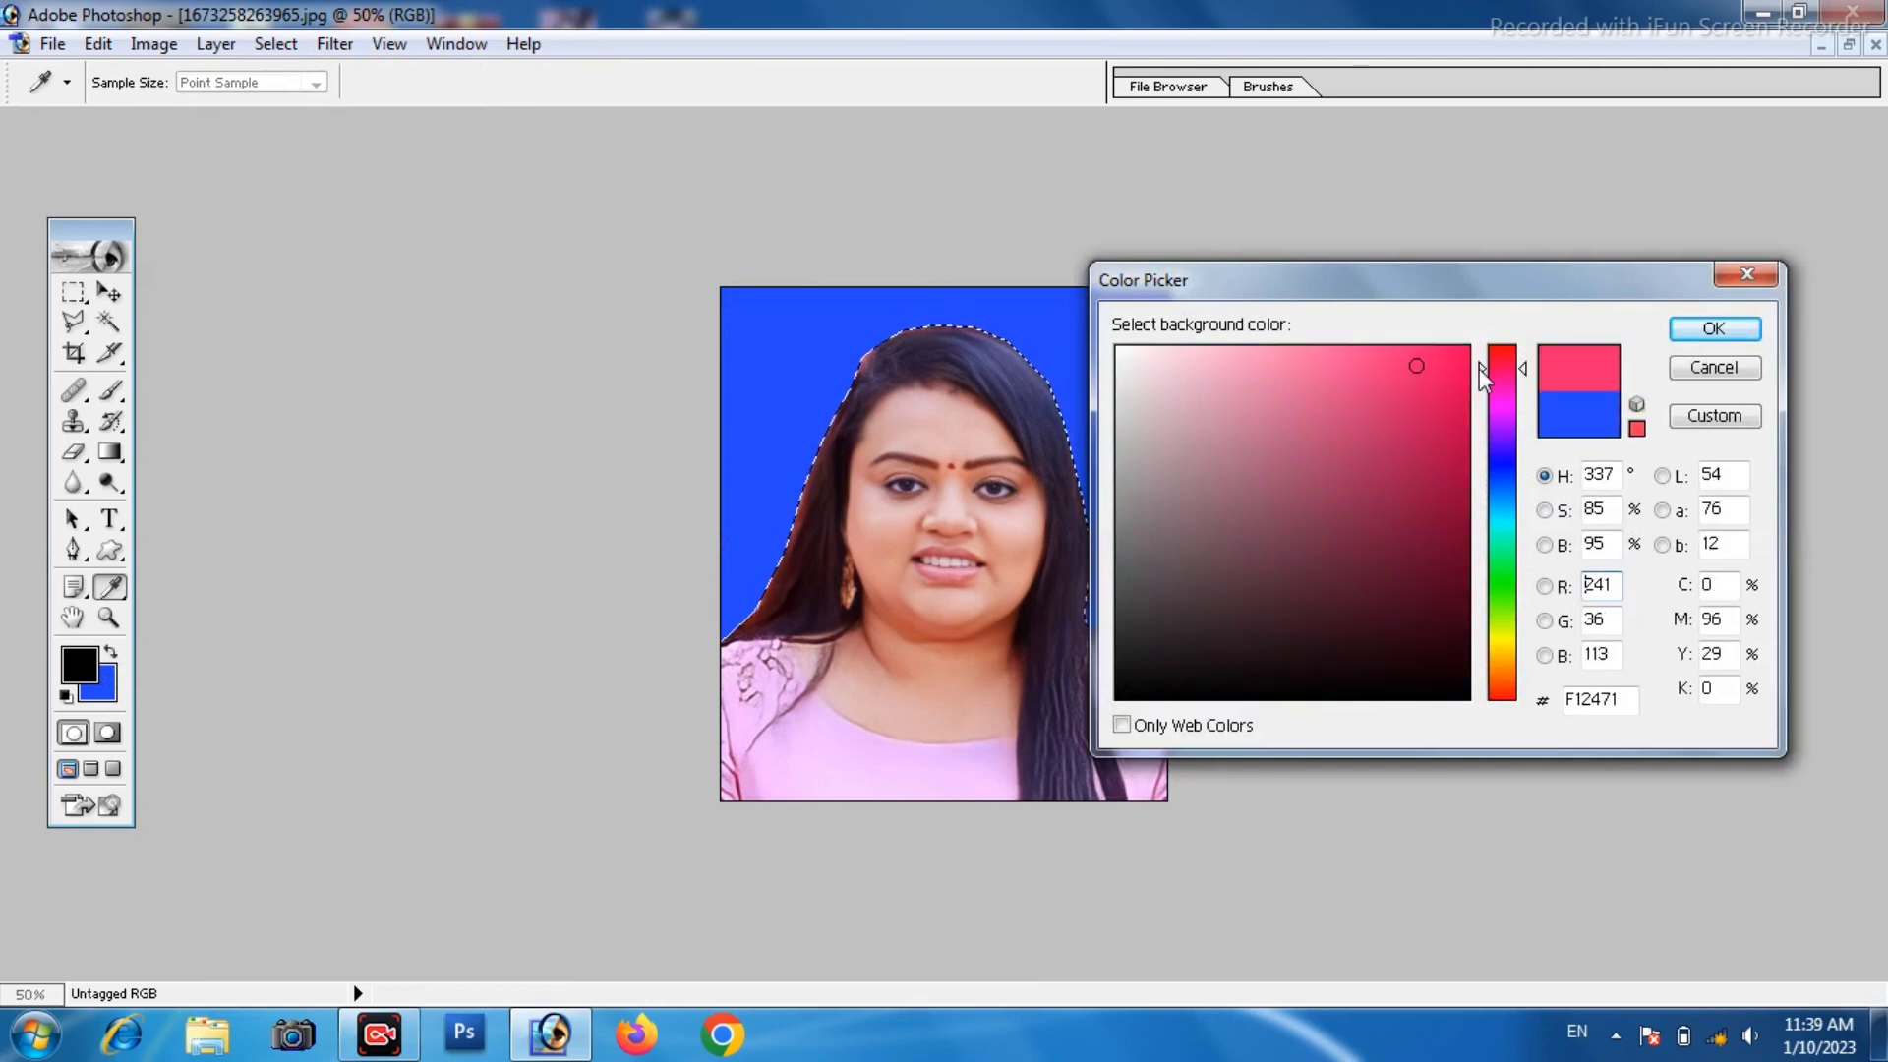
{"action": "left_click", "coordinate": [1502, 612]}
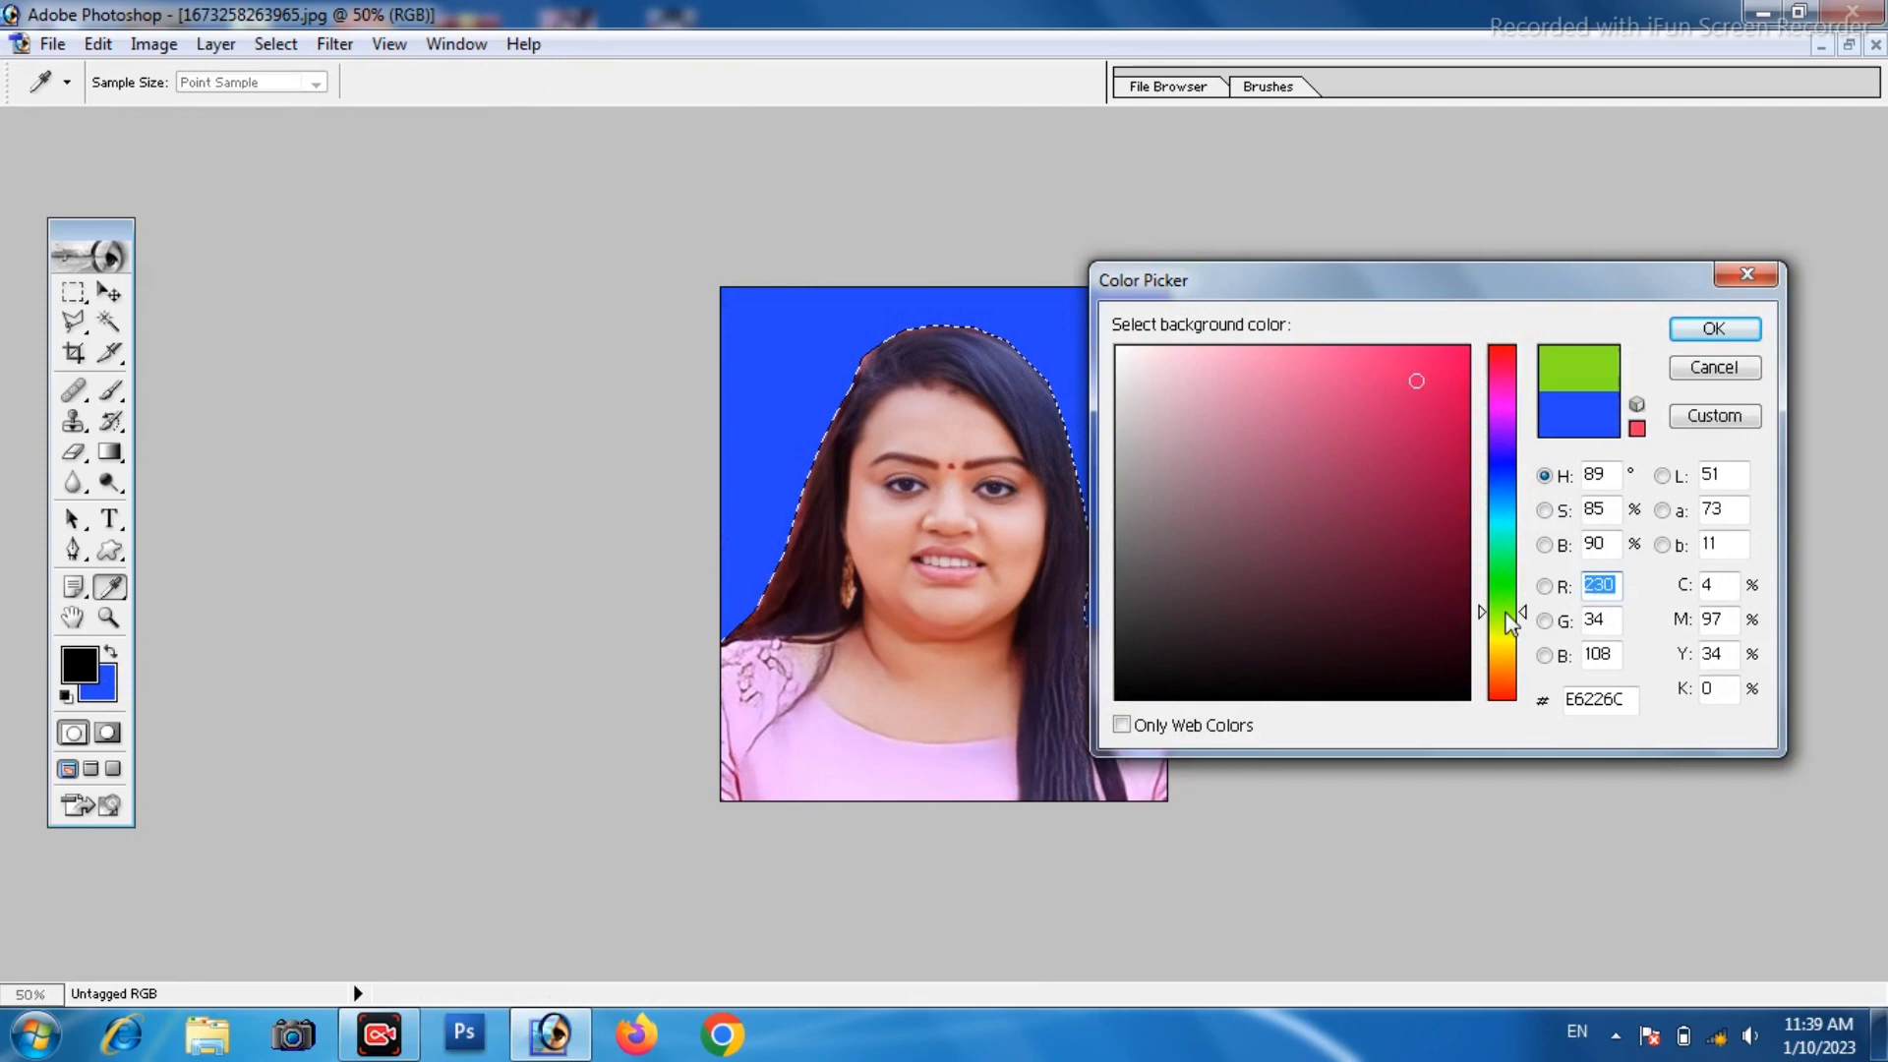
{"action": "left_click", "coordinate": [1442, 355]}
{"action": "left_click", "coordinate": [1711, 330]}
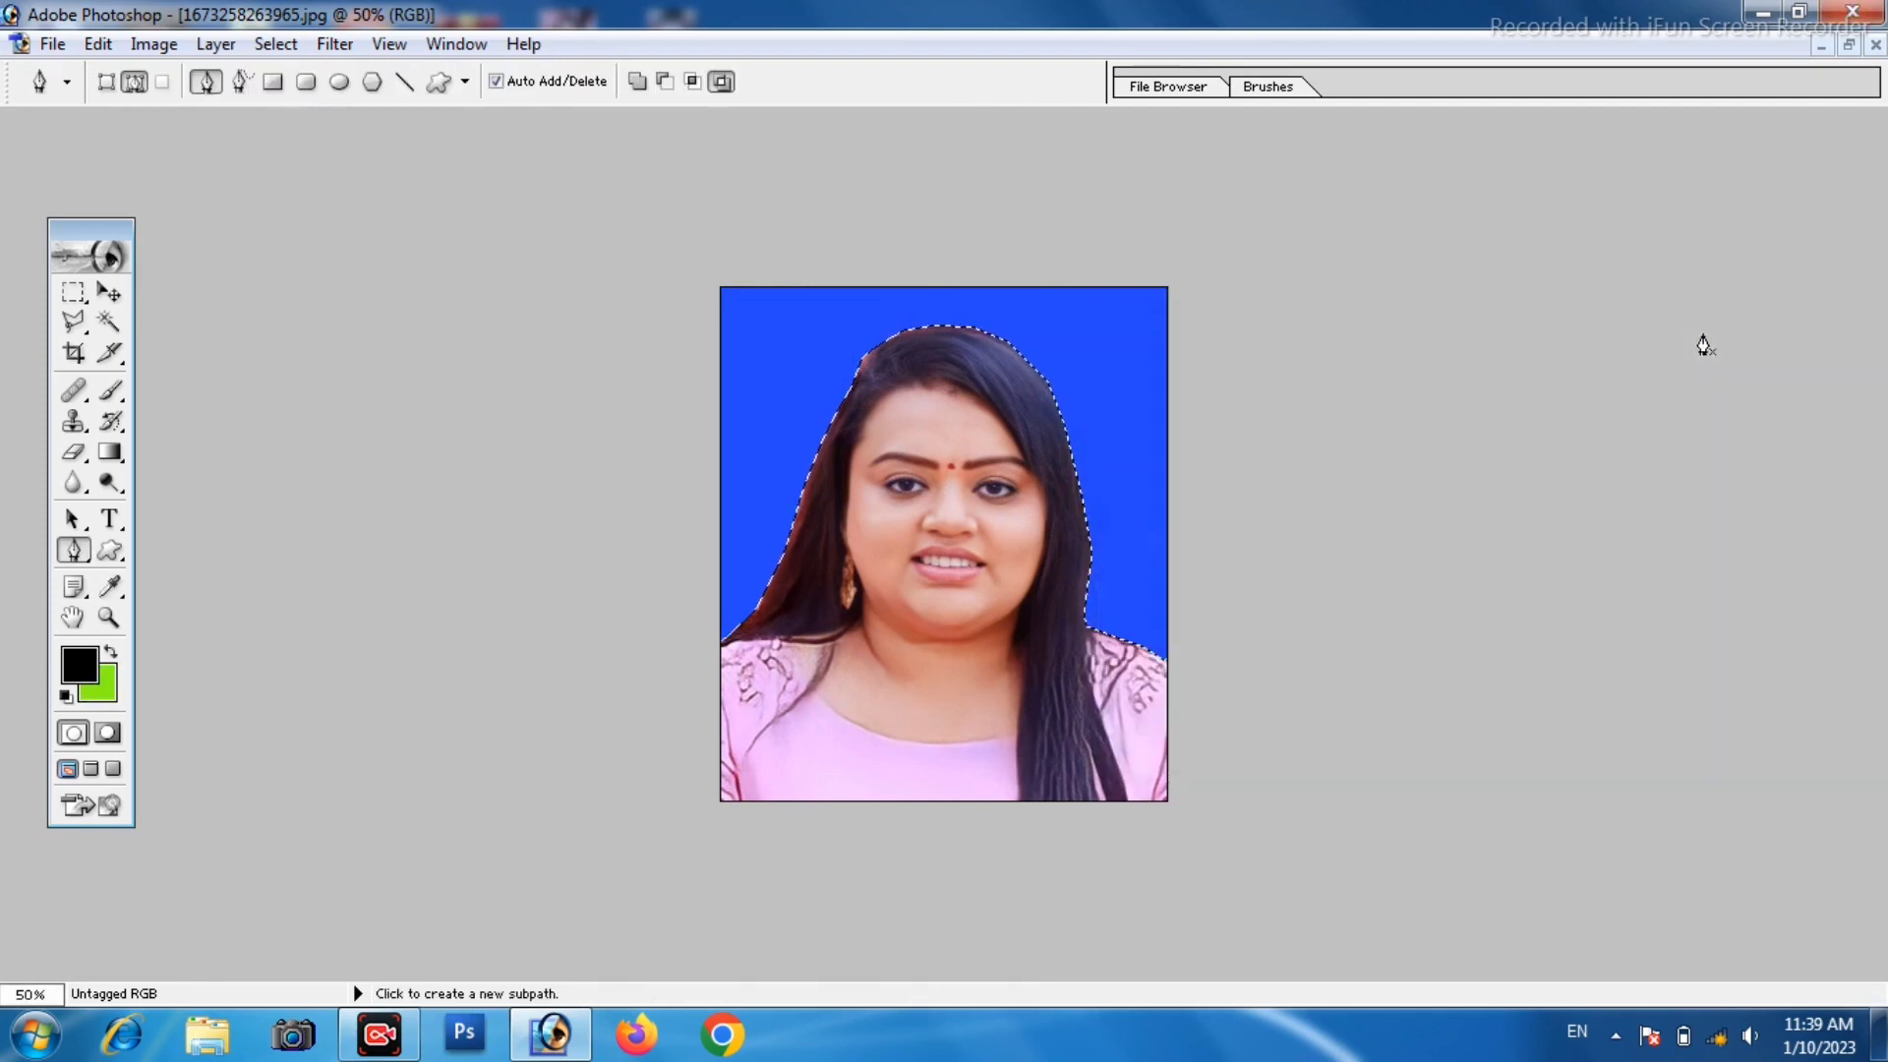
{"action": "key", "text": "Delete"}
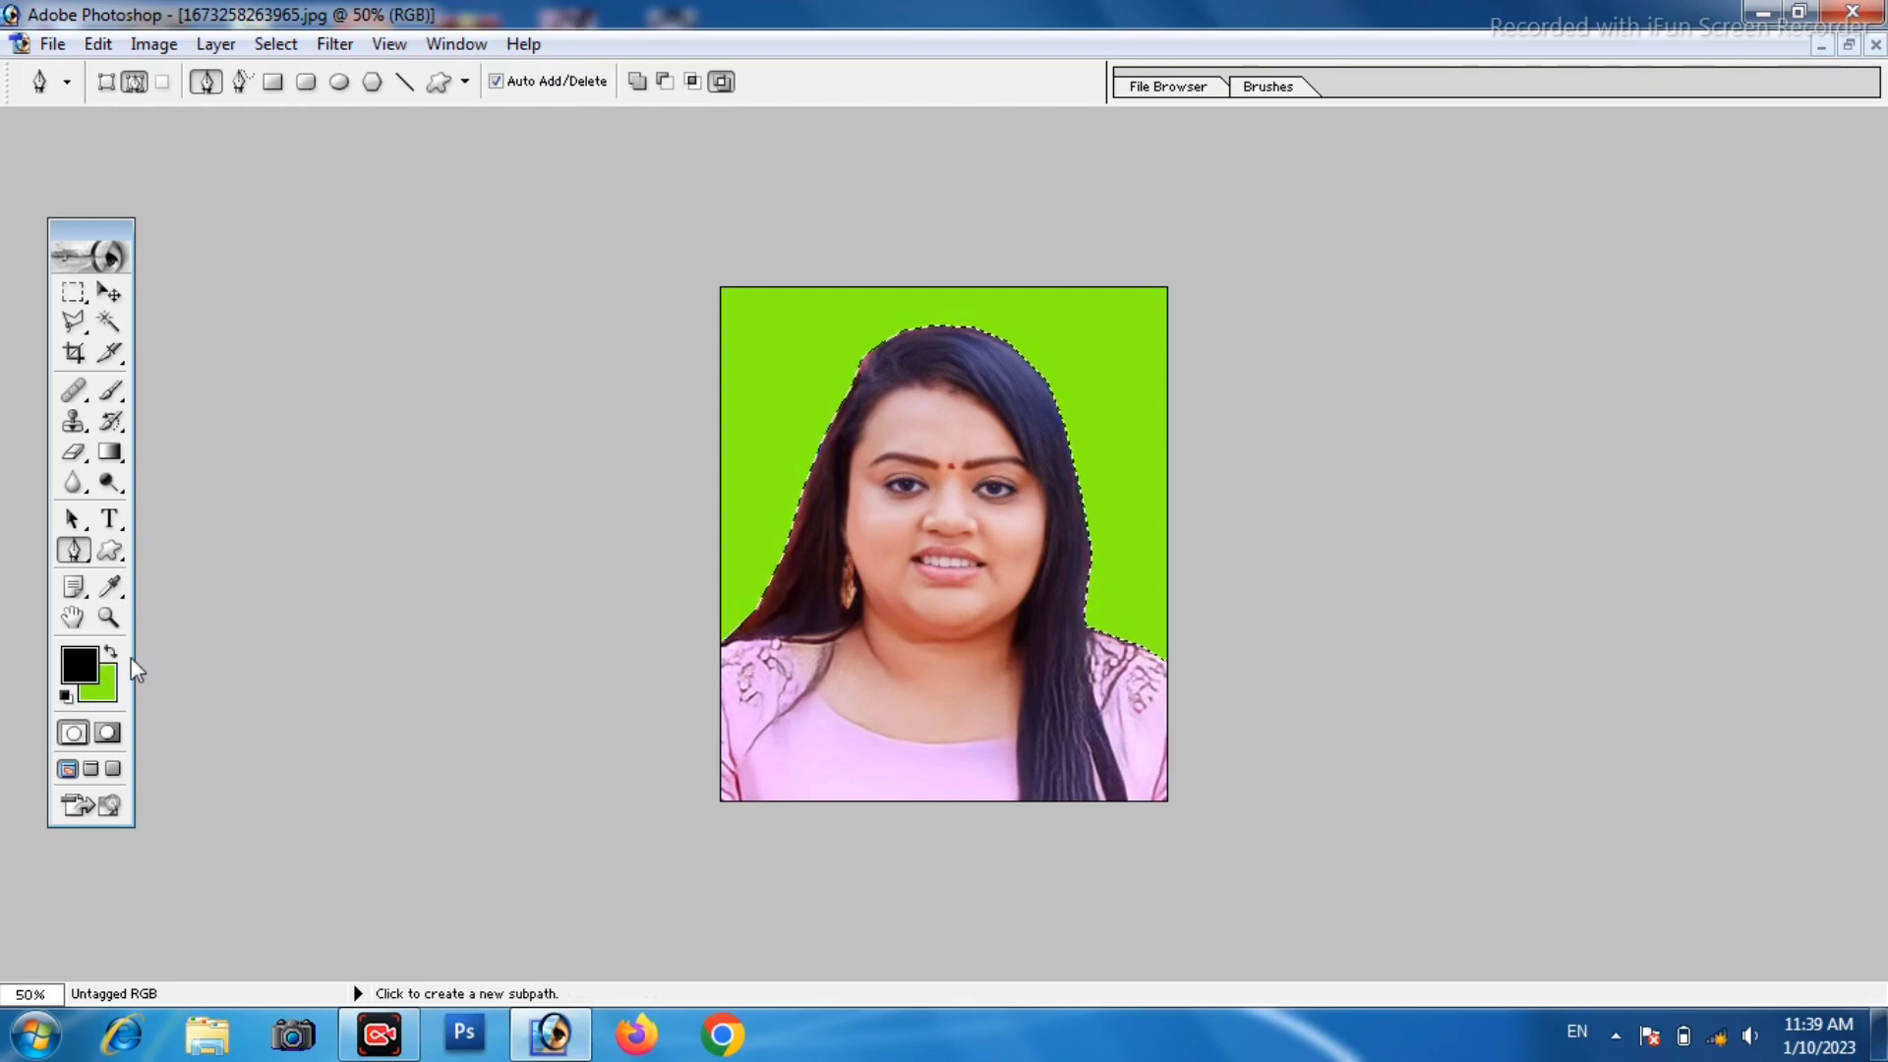
{"action": "left_click", "coordinate": [111, 688]}
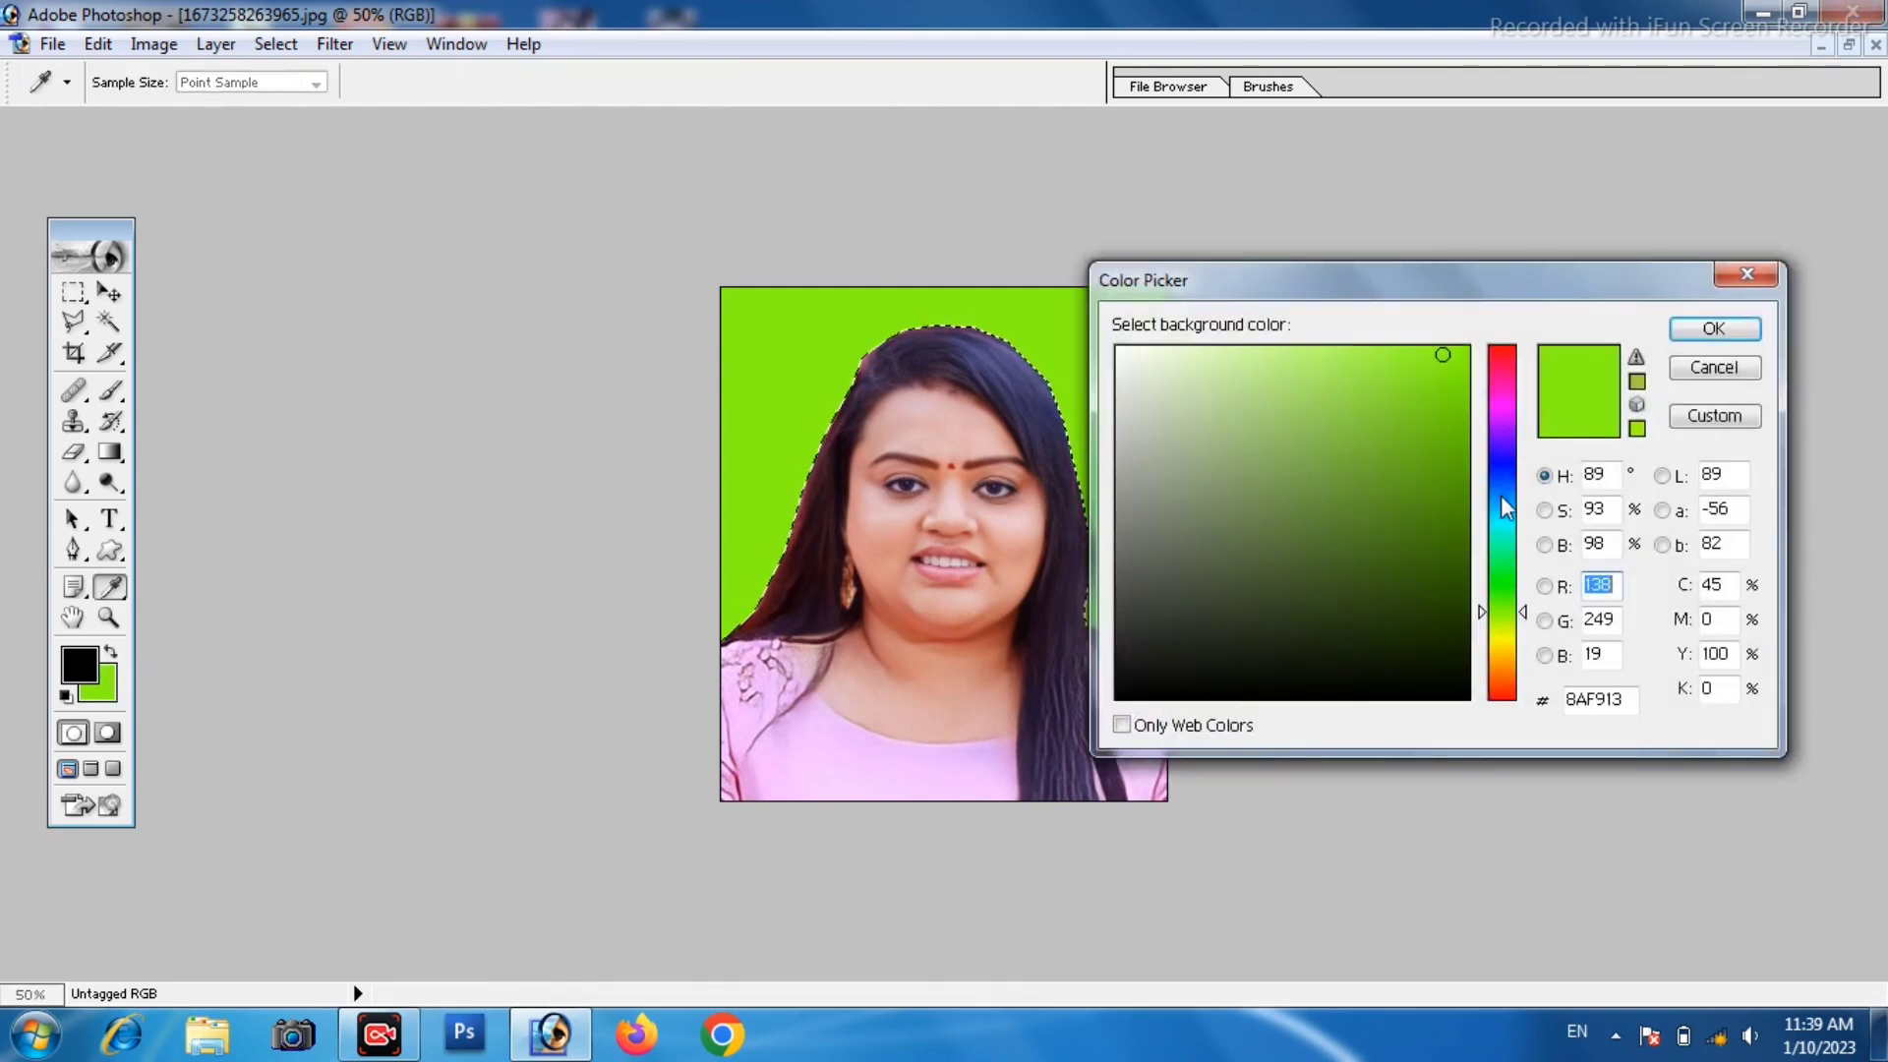
{"action": "left_click_drag", "start_coordinate": [1500, 499], "coordinate": [1495, 658]}
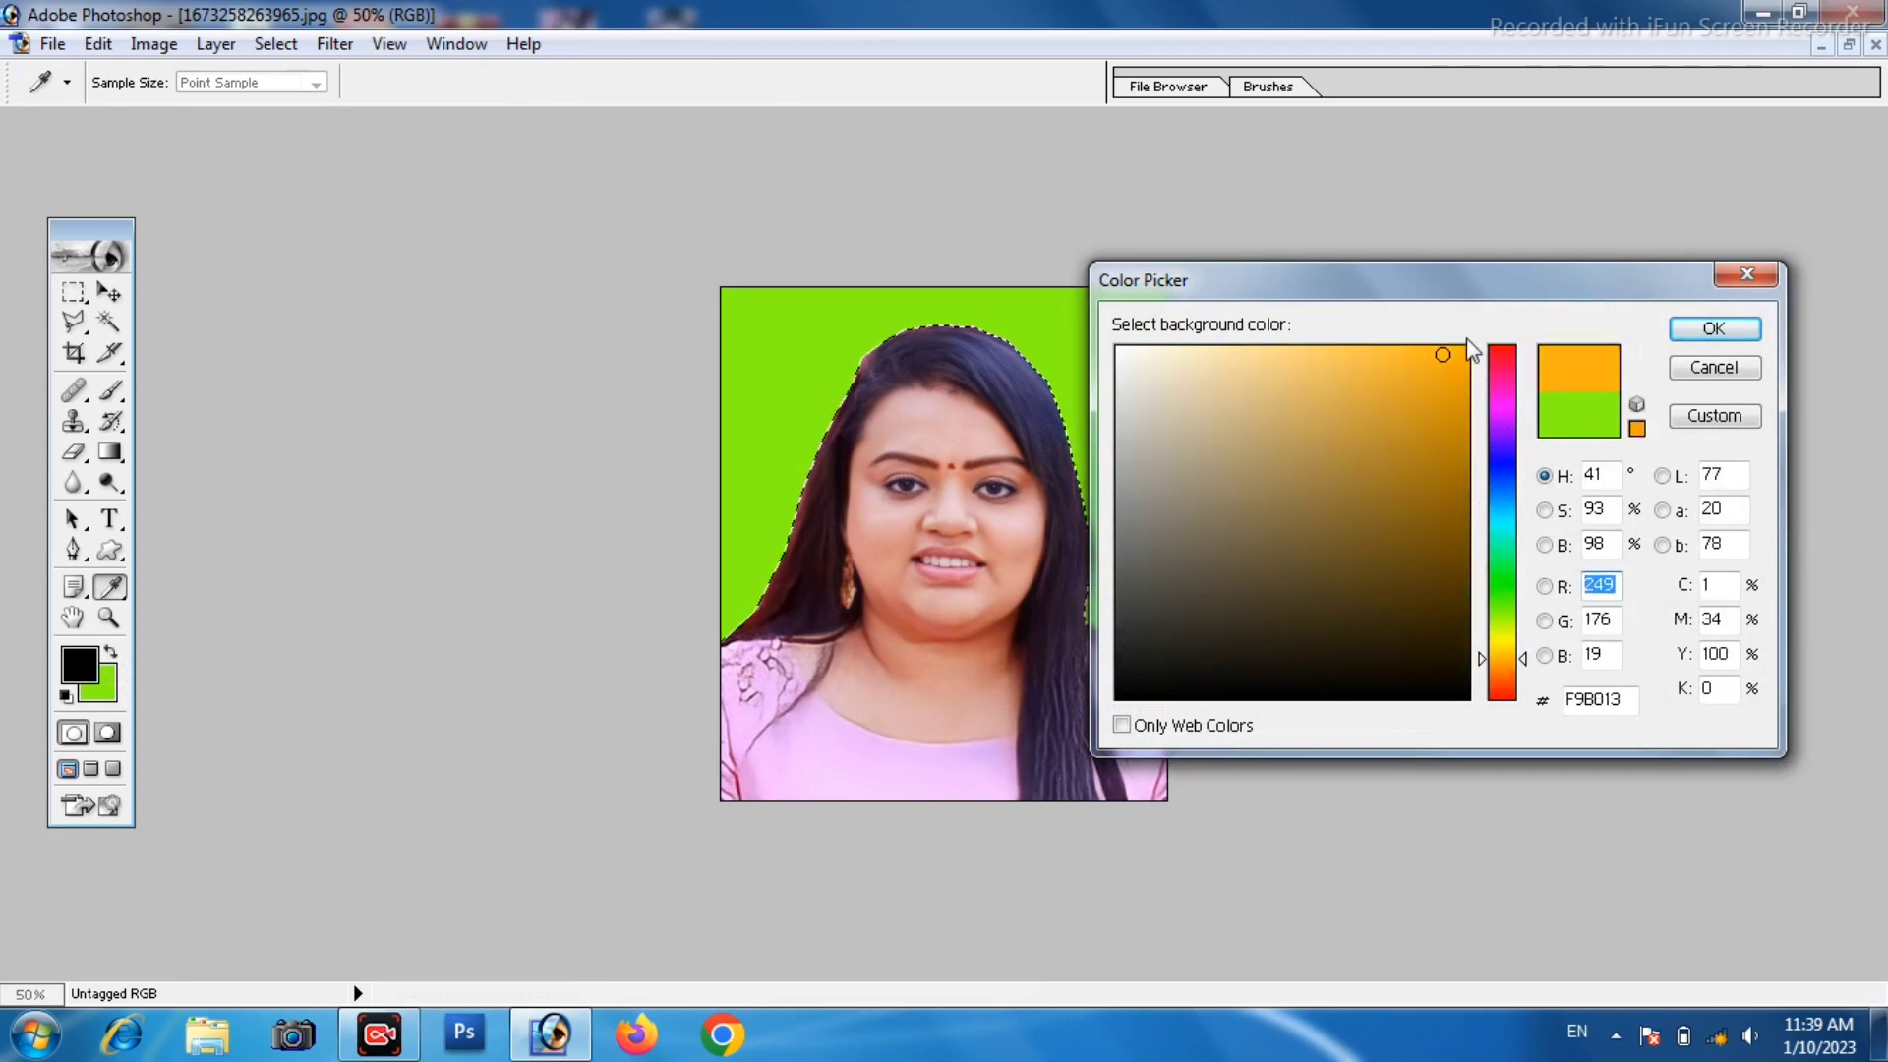
Fill the selected background with red-orange E8360D and deselect it.
{"action": "left_click", "coordinate": [1502, 689]}
{"action": "left_click", "coordinate": [1449, 379]}
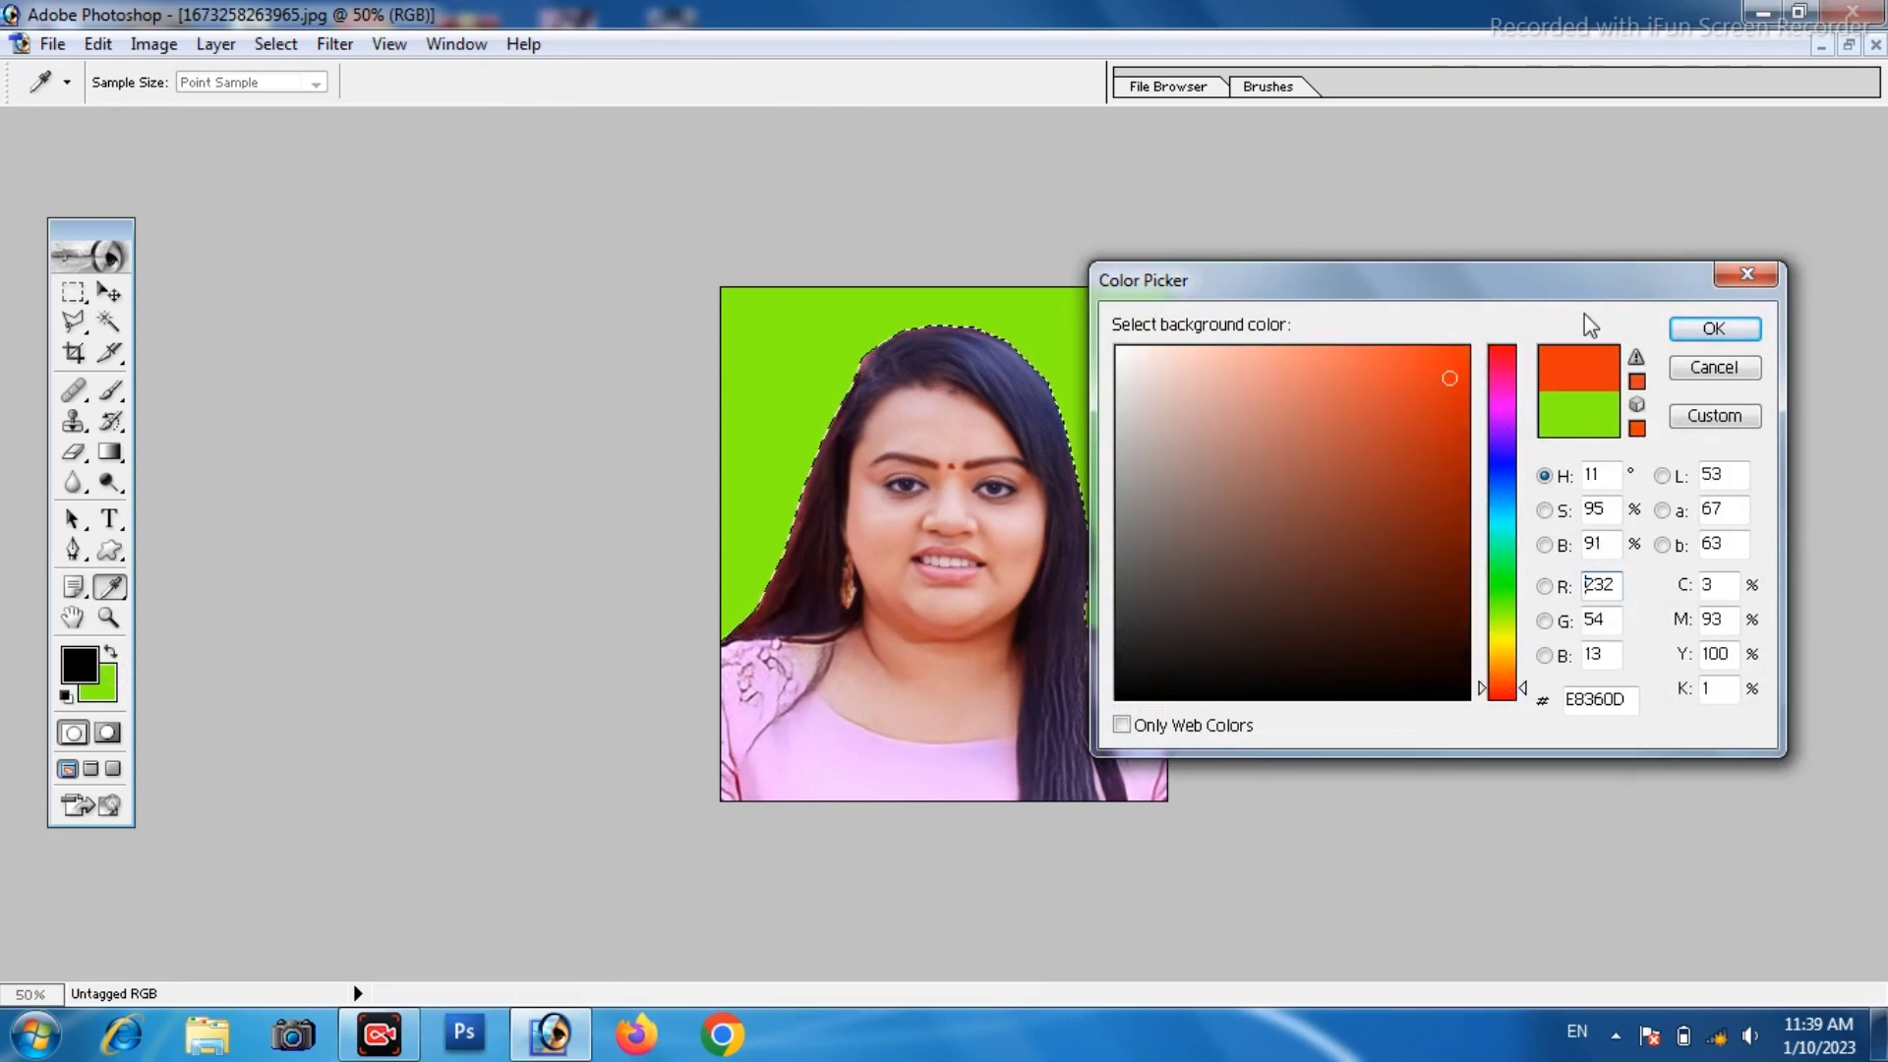
{"action": "left_click", "coordinate": [1713, 328]}
{"action": "key", "text": "p"}
{"action": "key", "text": "ctrl+BackSpace"}
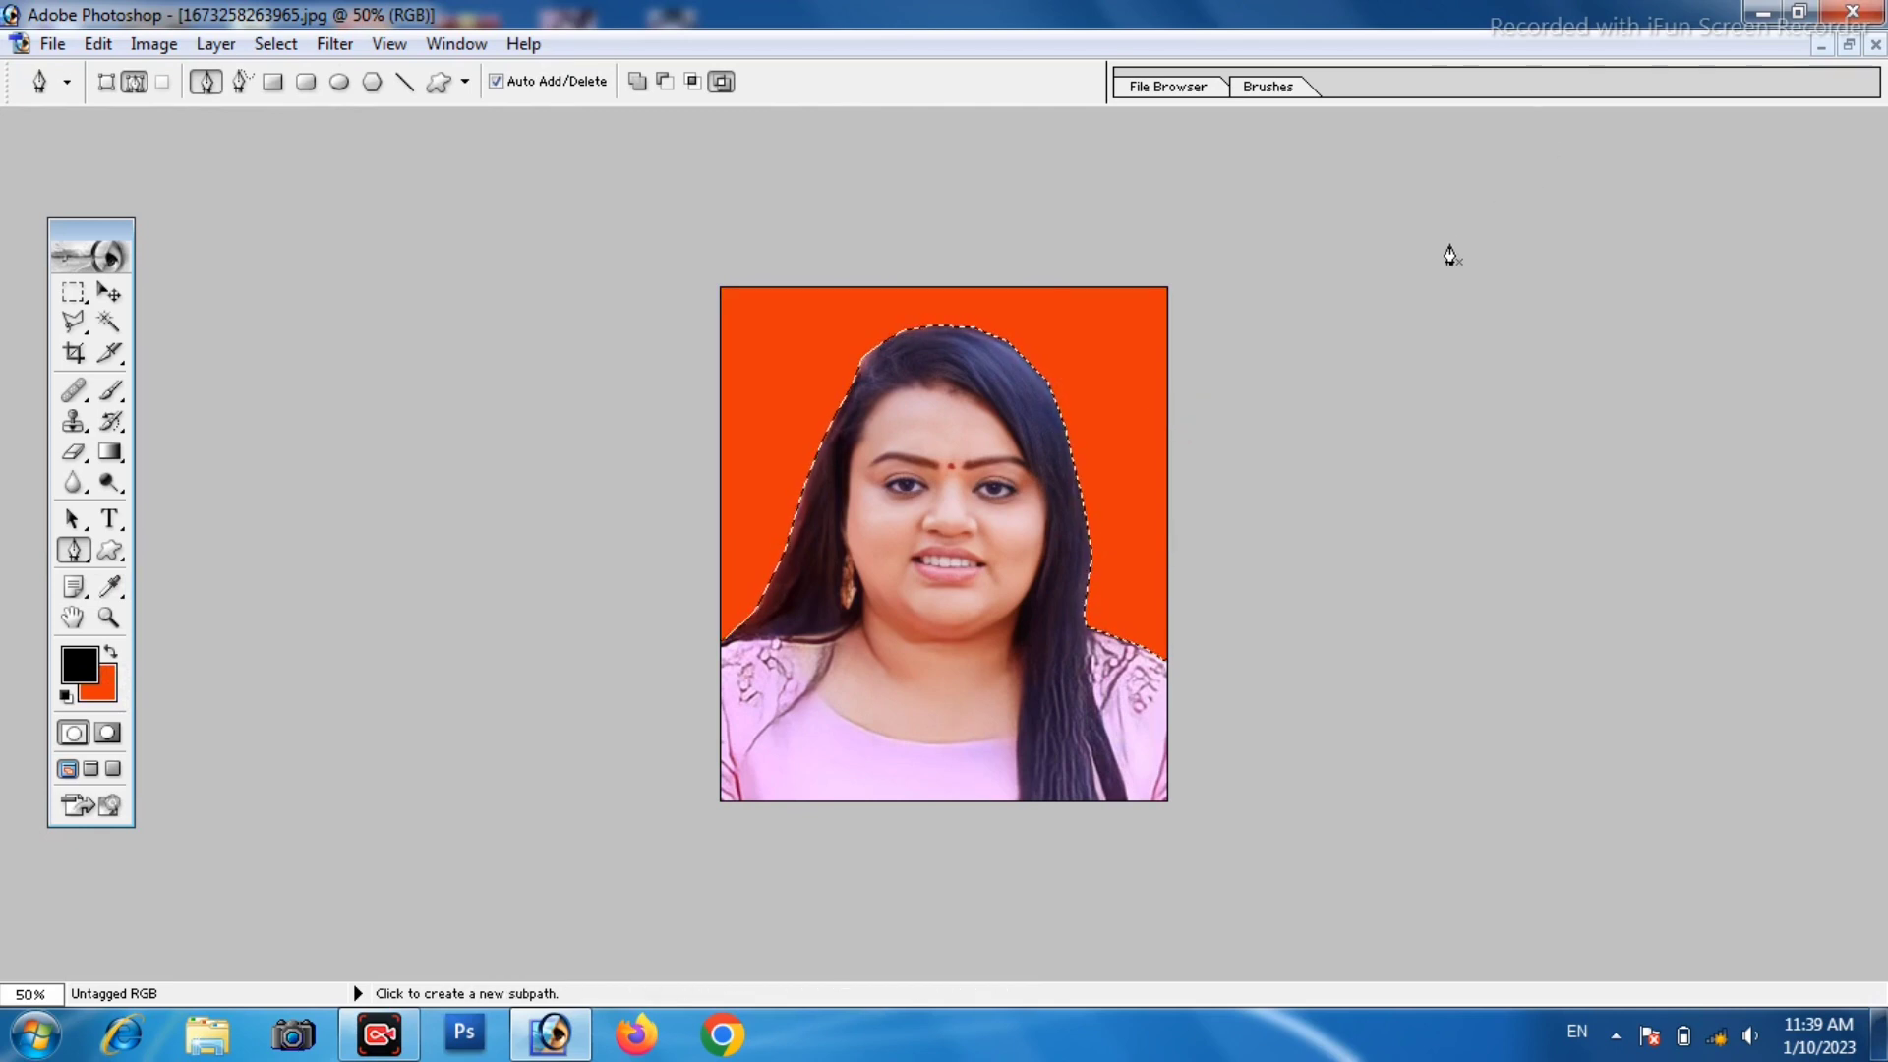
{"action": "key", "text": "ctrl+d"}
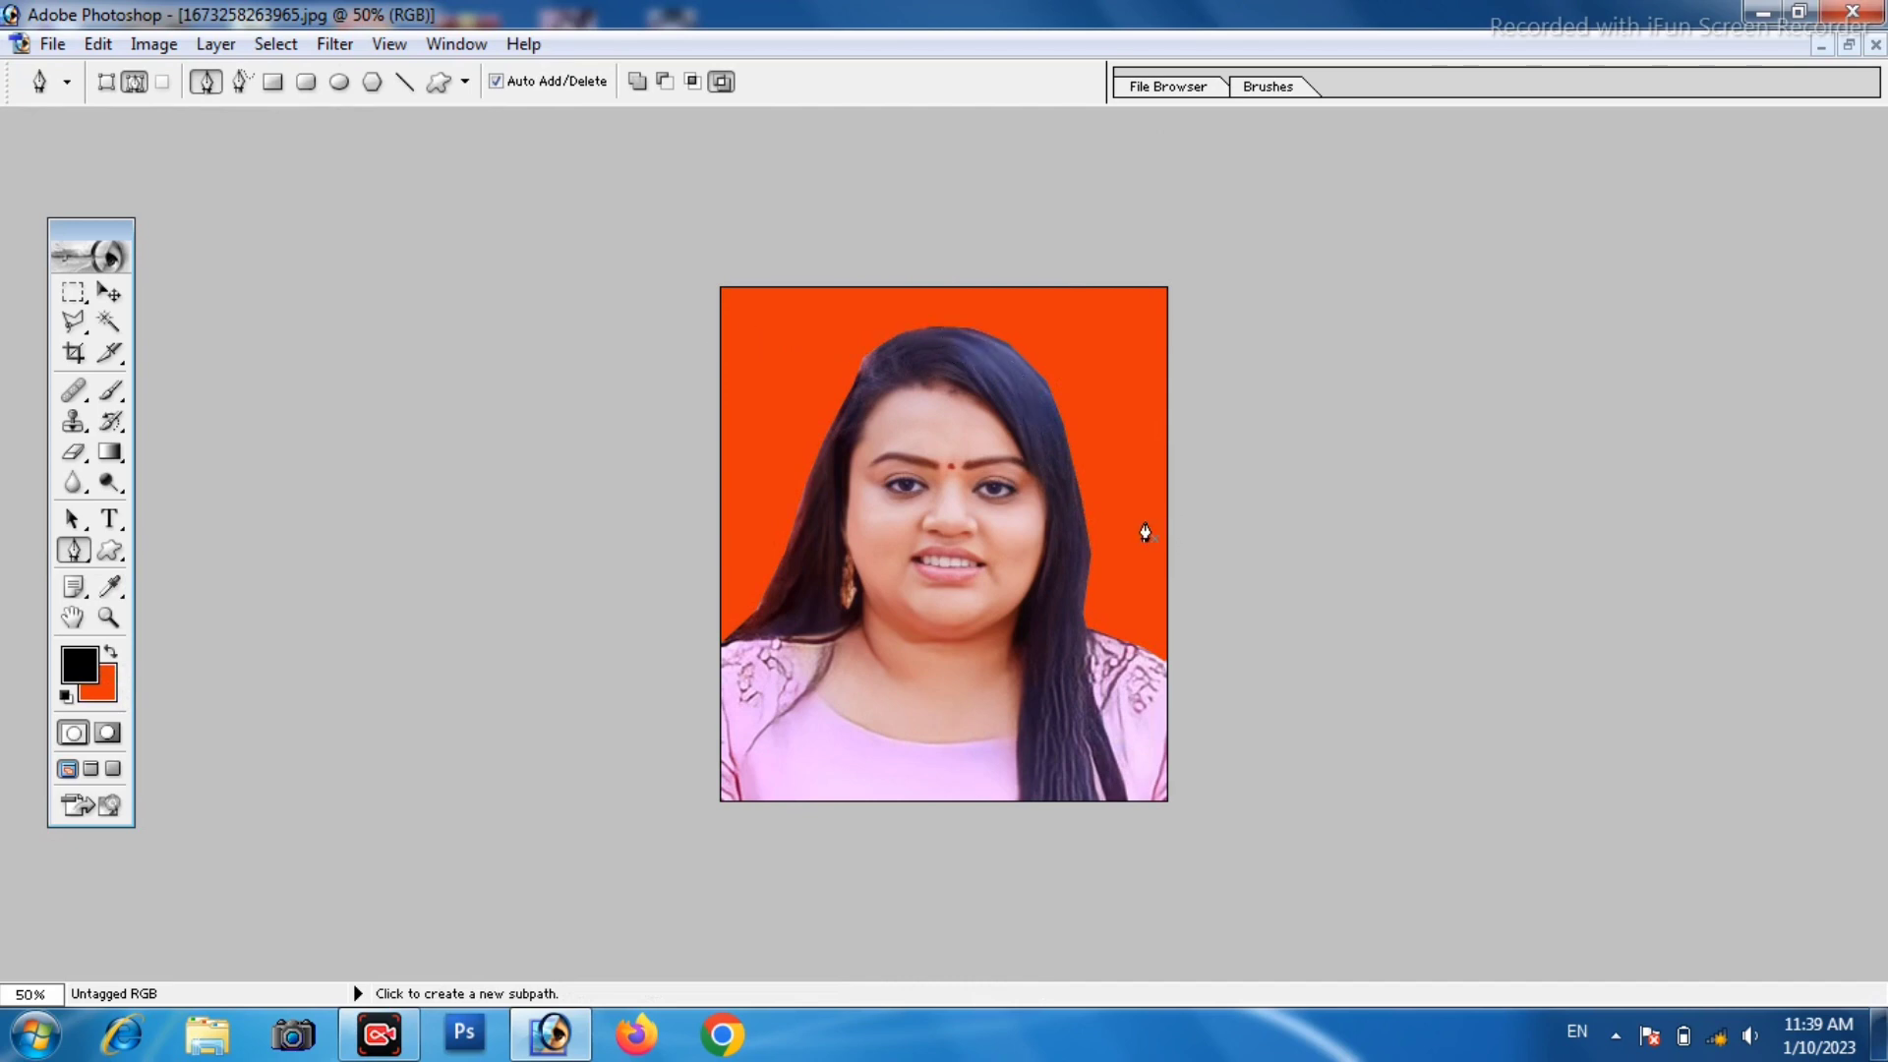
{"action": "scroll", "coordinate": [906, 477], "scroll_direction": "up", "scroll_amount": 1}
{"action": "scroll", "coordinate": [1055, 476], "scroll_direction": "down", "scroll_amount": 2}
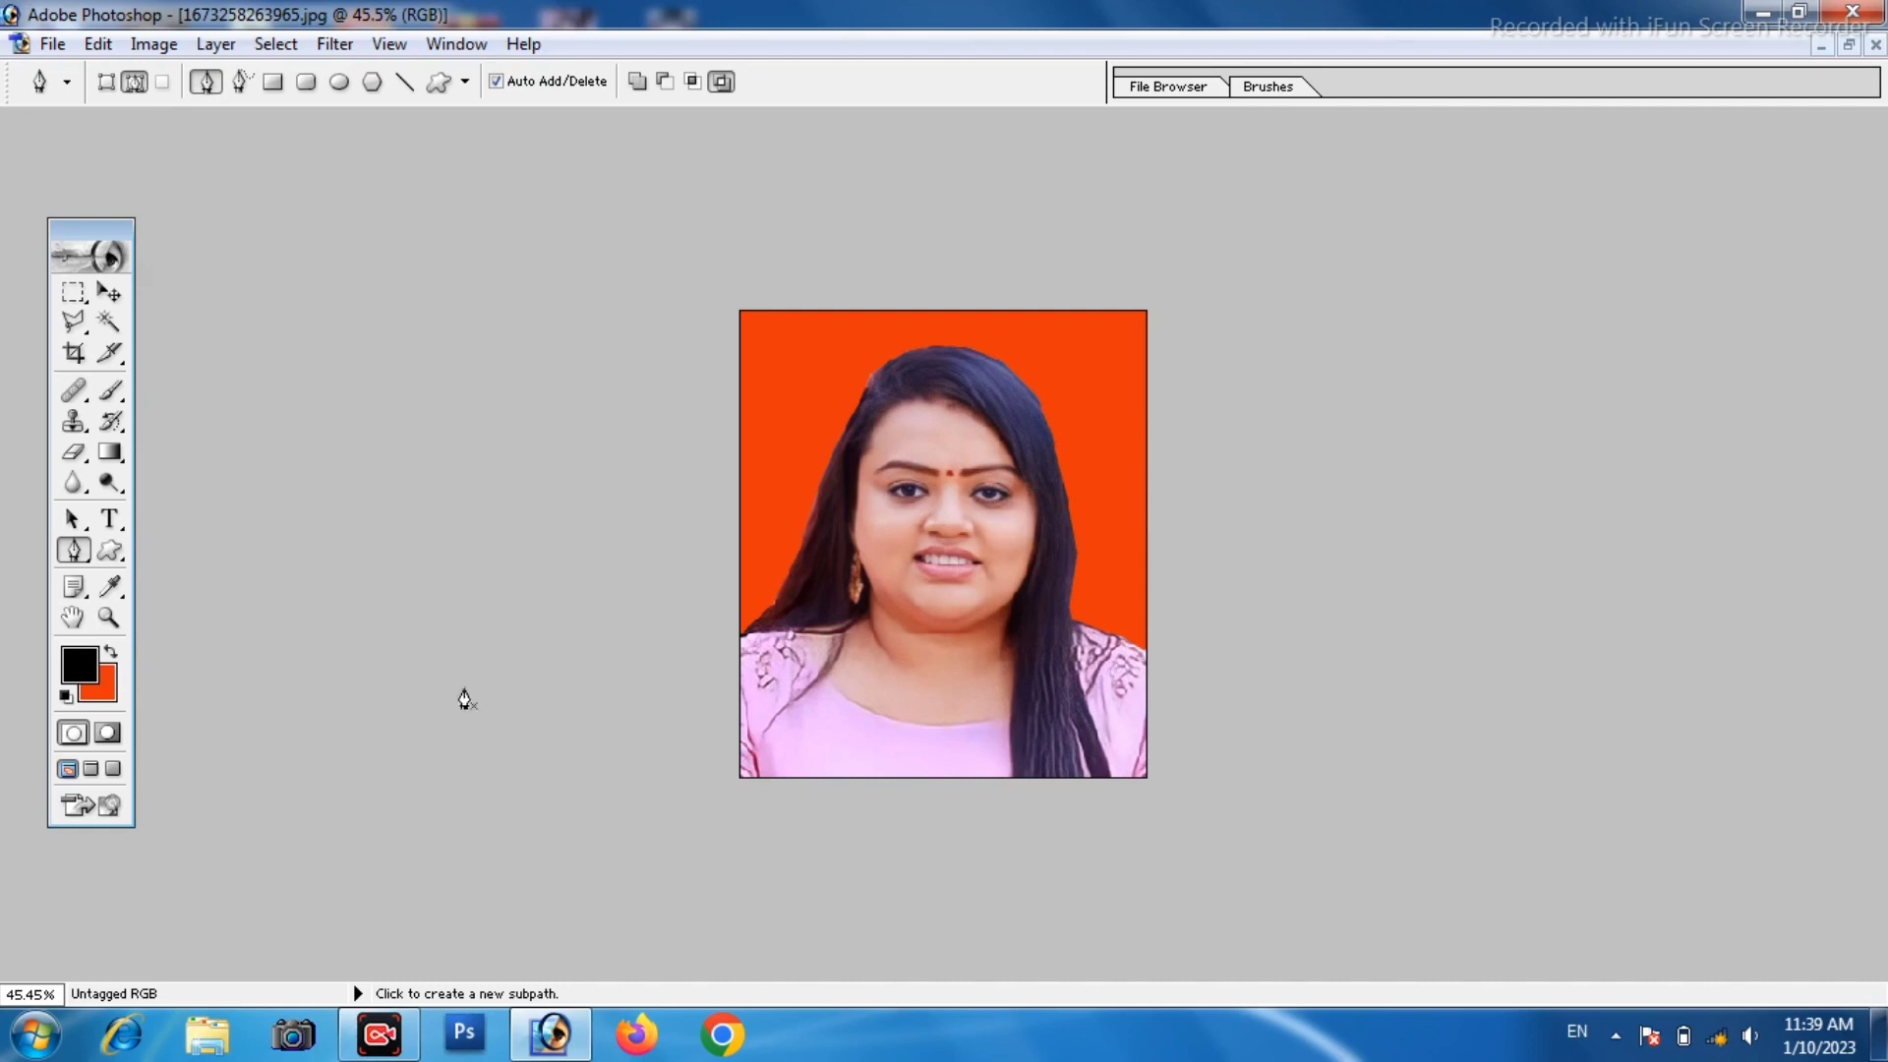
{"action": "left_click", "coordinate": [153, 43]}
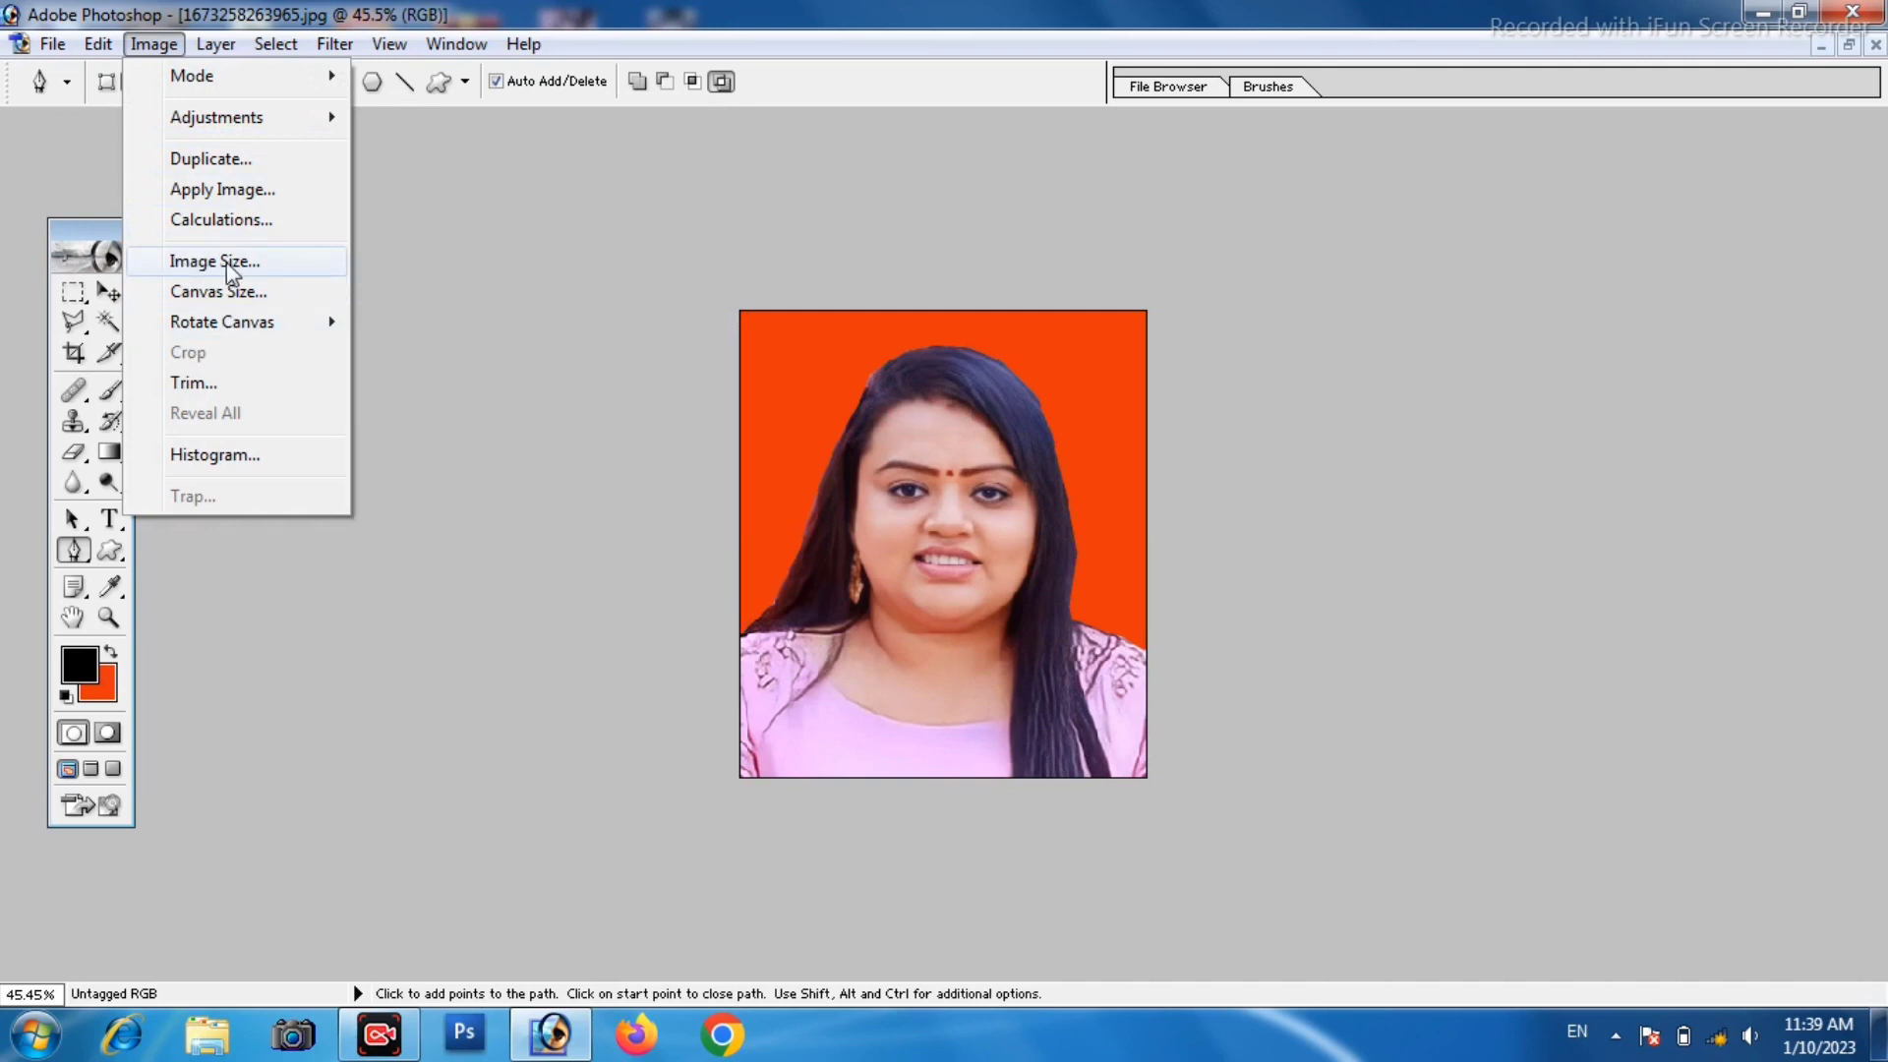
Set the Image Size to width 350 and height 450 pixels without constrained proportions.
{"action": "left_click", "coordinate": [238, 264]}
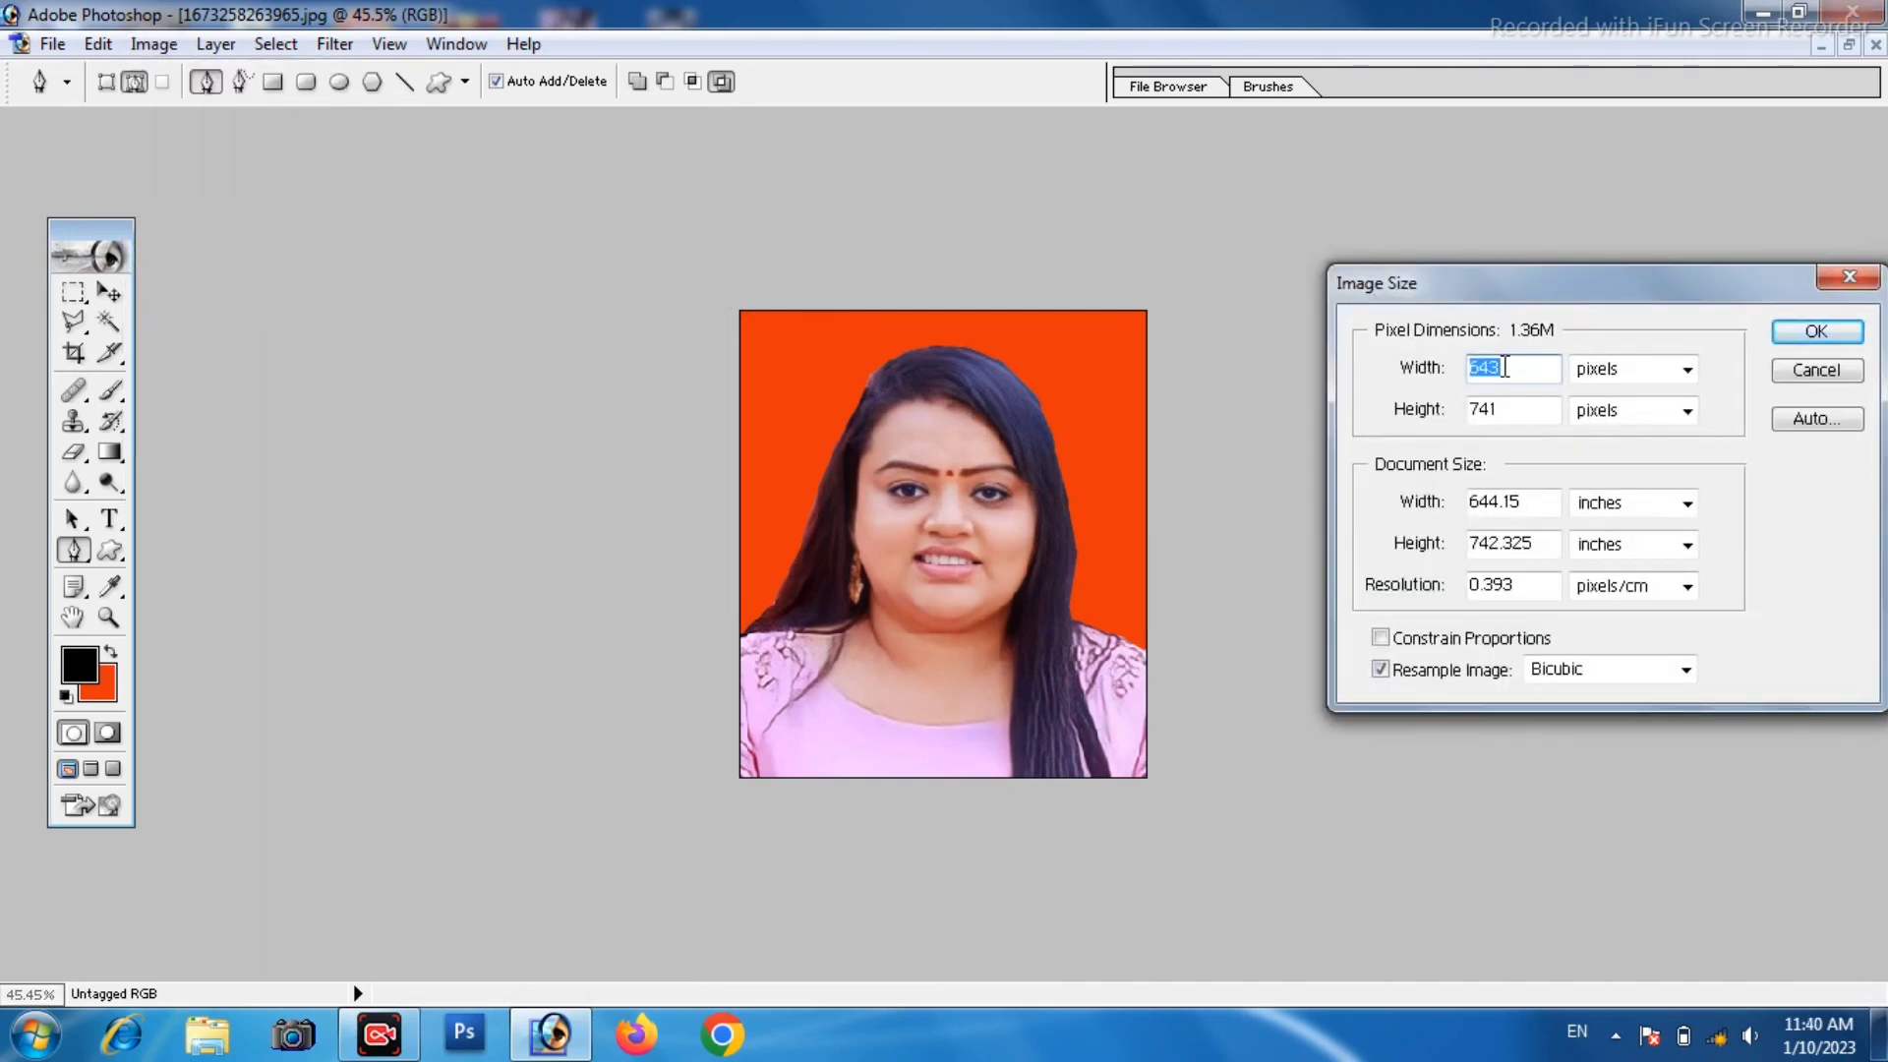
{"action": "type", "text": "35"}
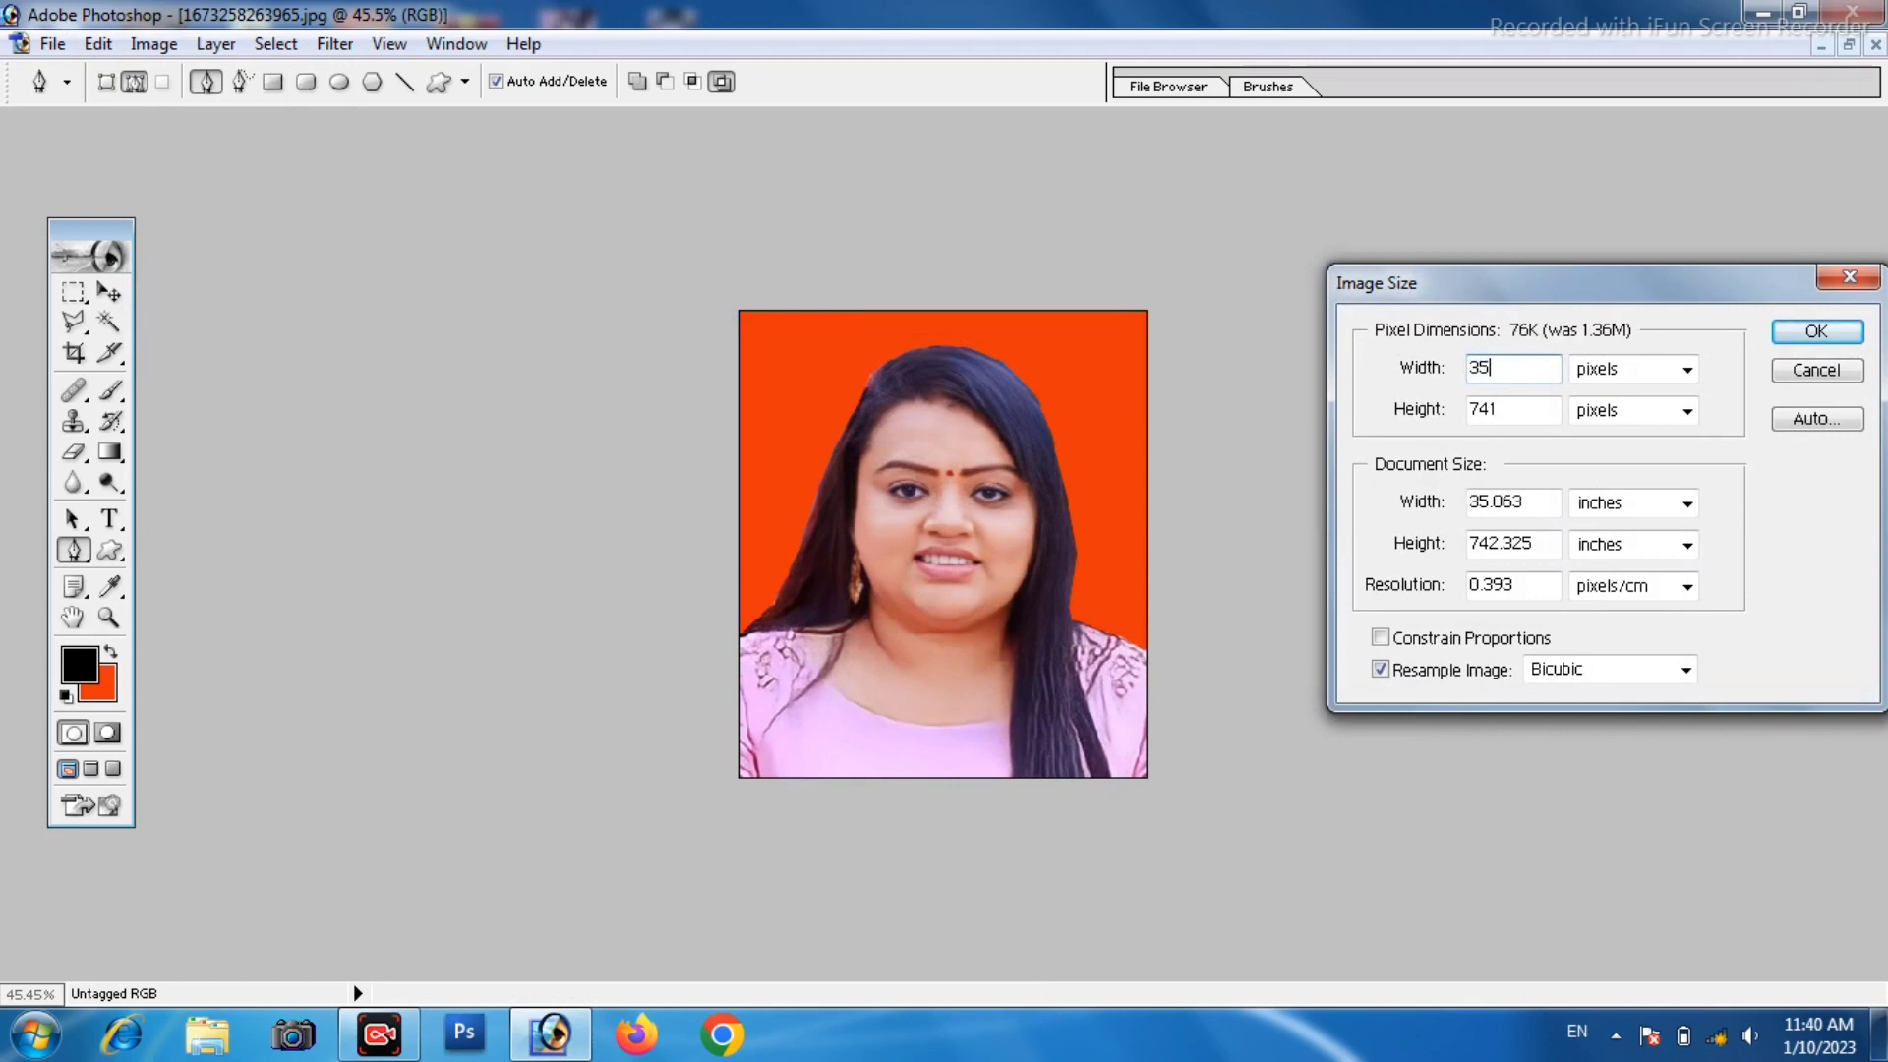
{"action": "type", "text": "0"}
{"action": "key", "text": "Tab"}
{"action": "type", "text": "45"}
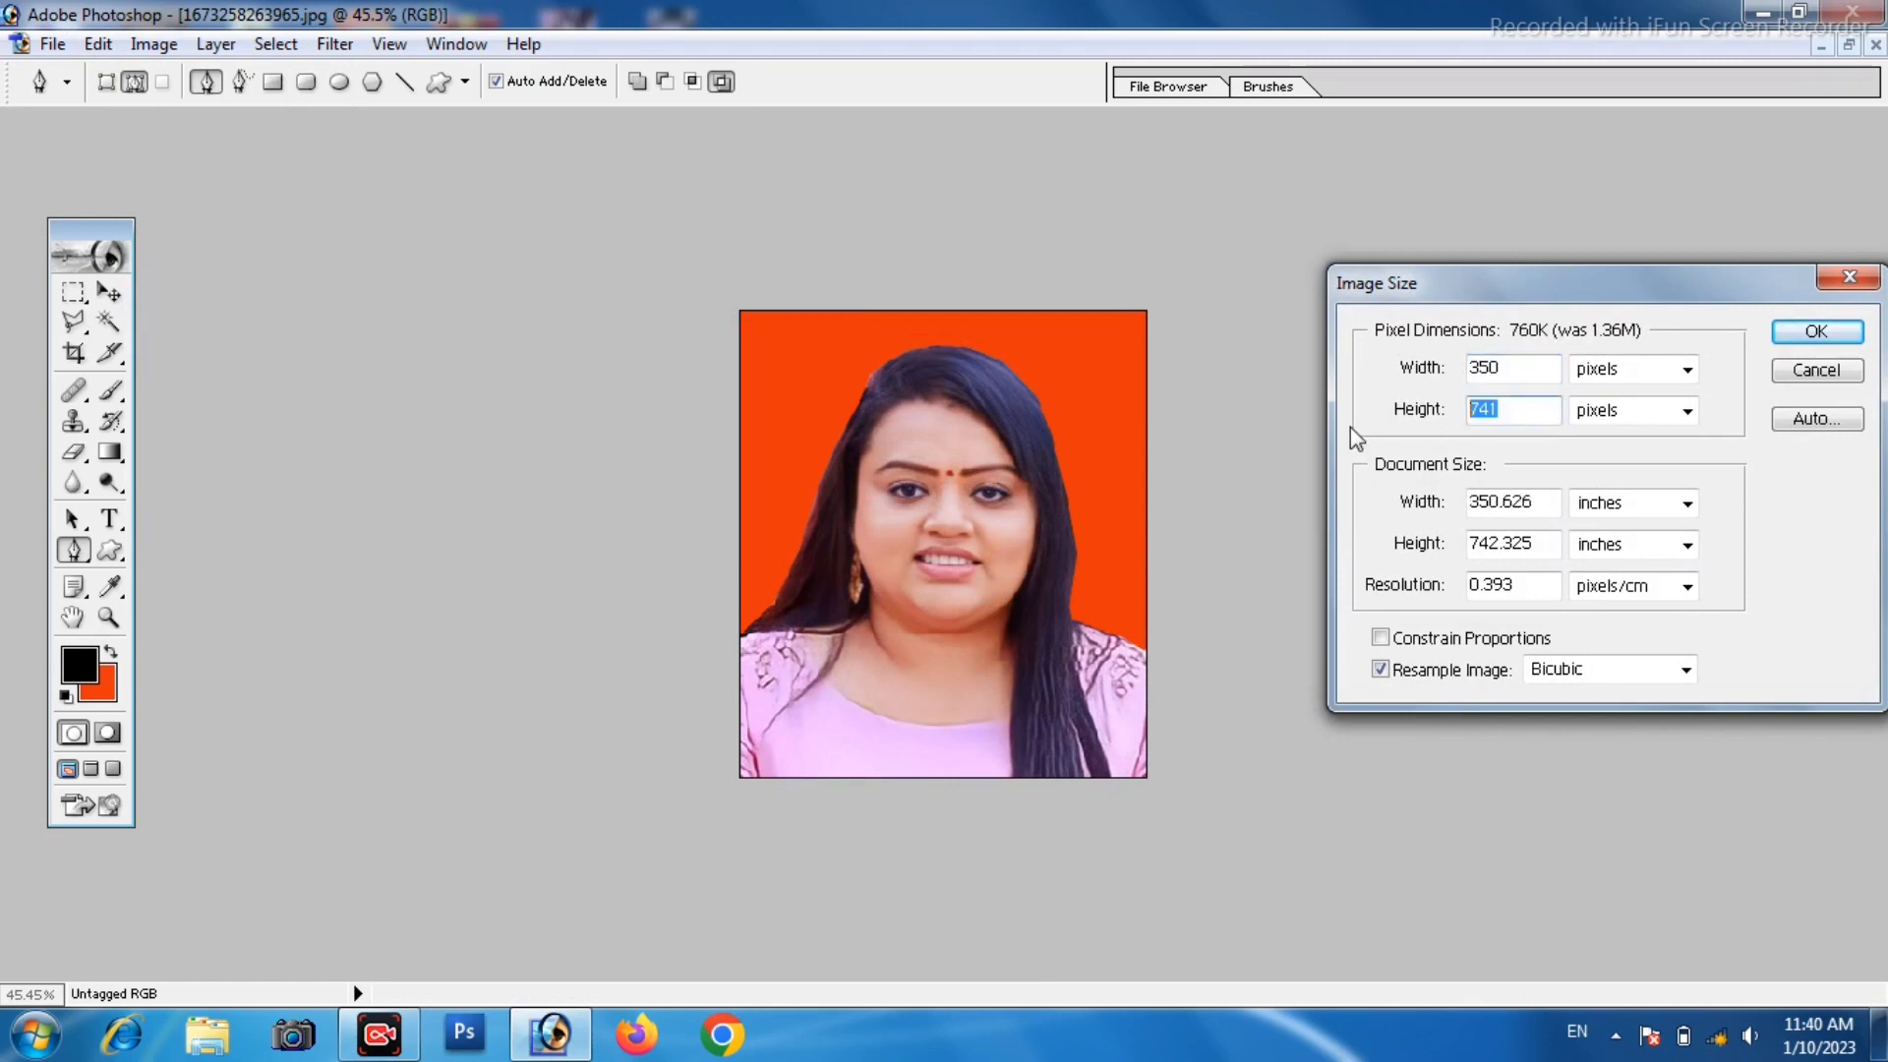
{"action": "type", "text": "0"}
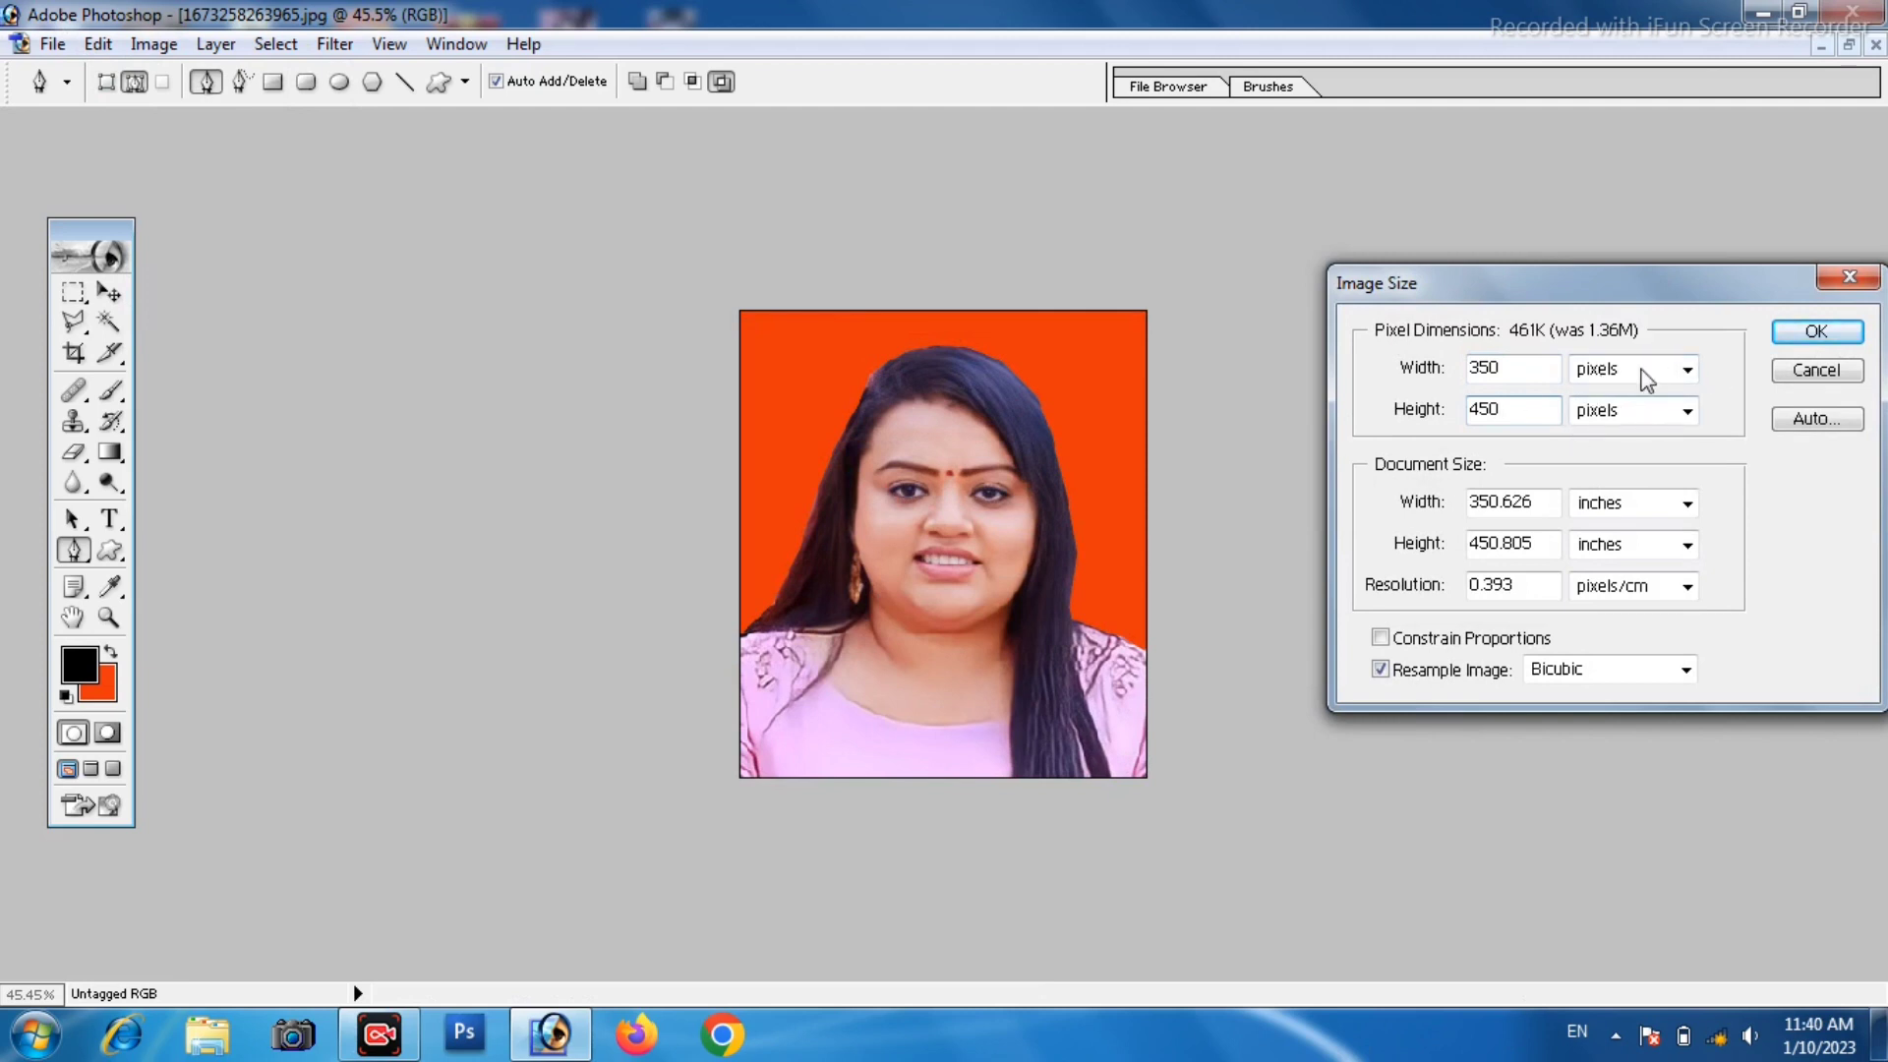
{"action": "left_click", "coordinate": [1830, 335]}
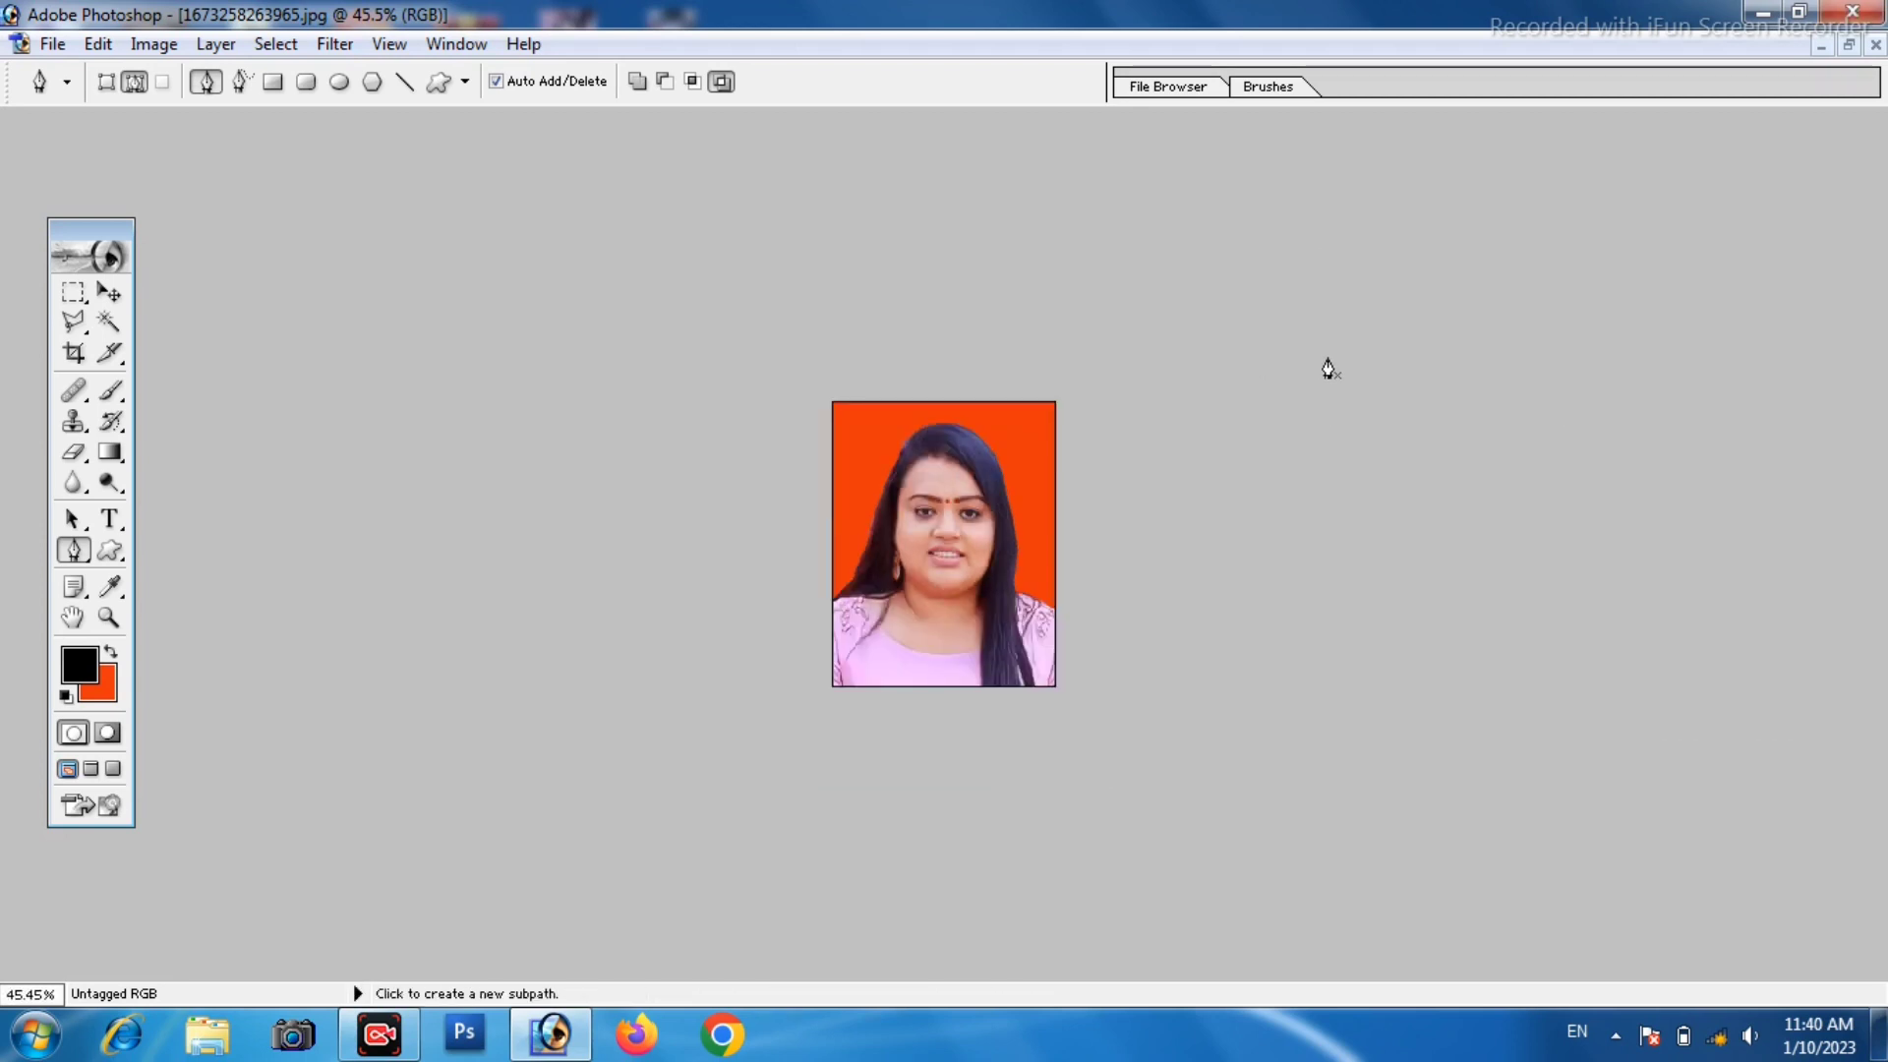
{"action": "scroll", "coordinate": [1324, 368], "scroll_direction": "up", "scroll_amount": 1}
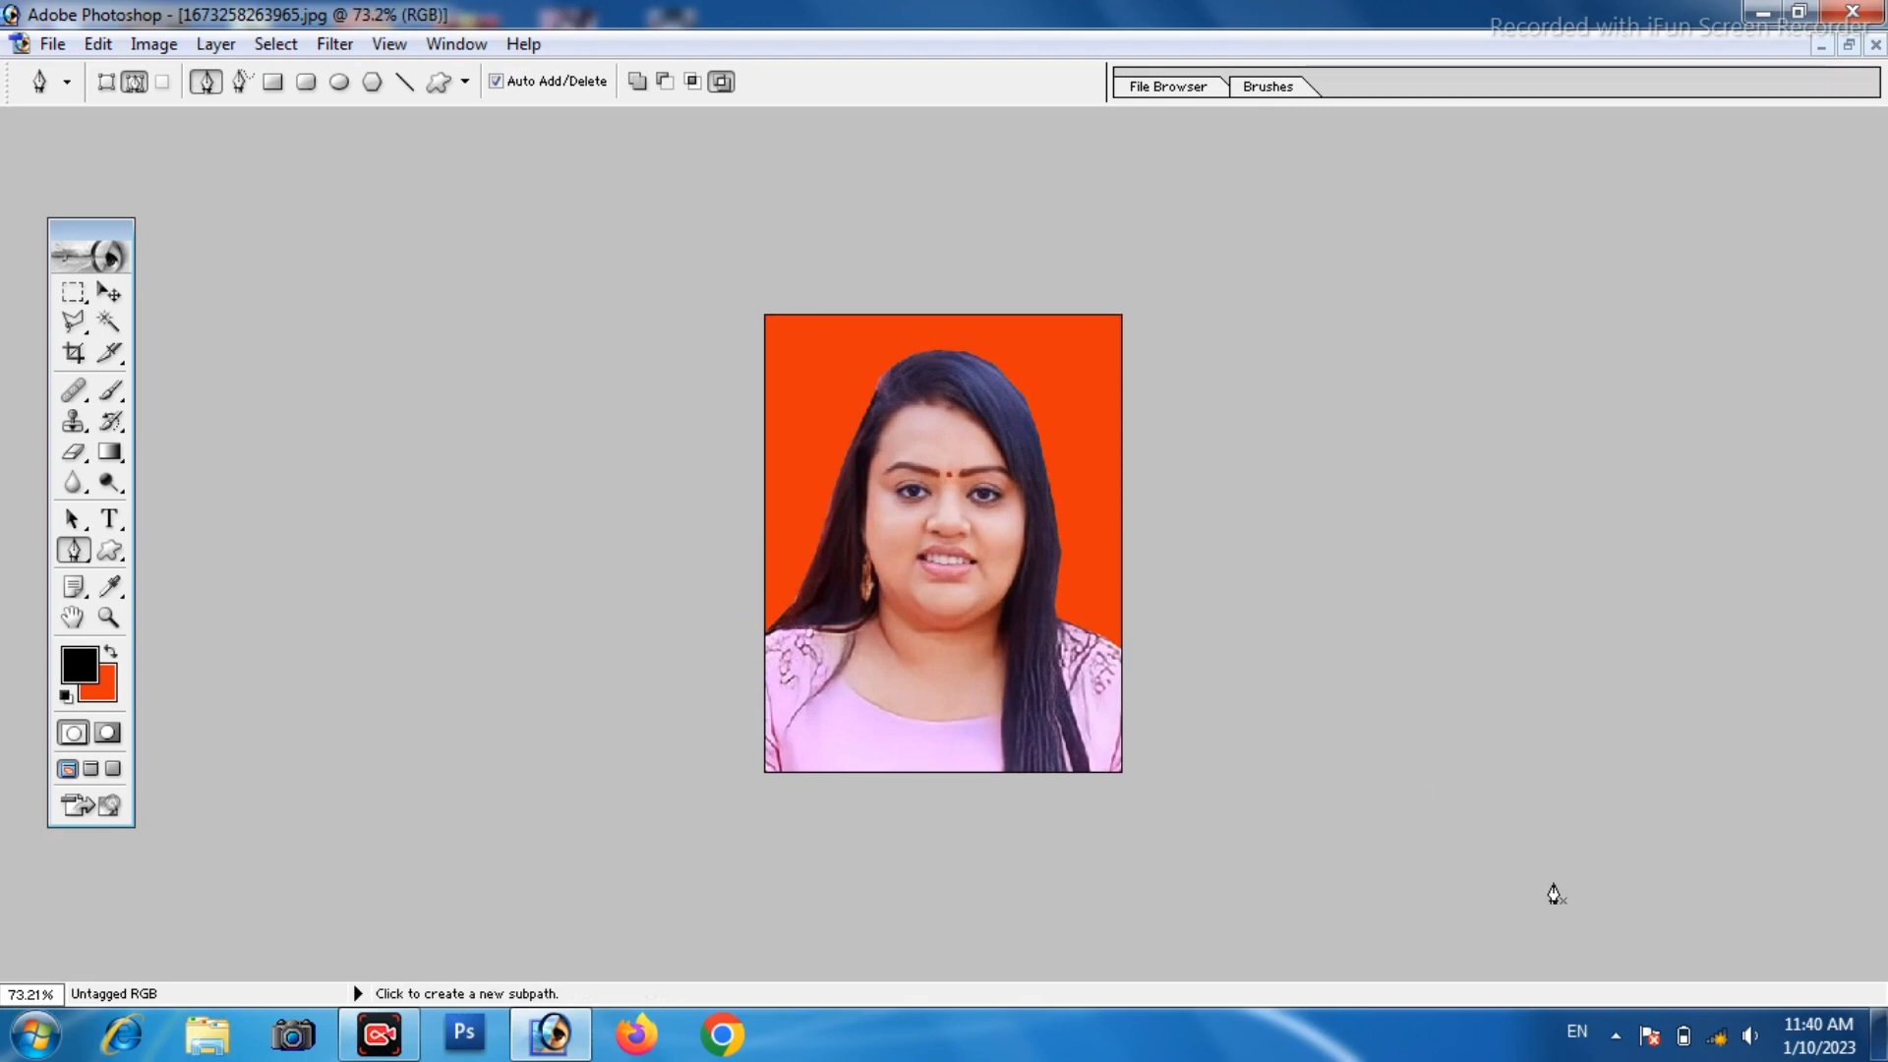
Apply a Curves adjustment raising input 105 to output 138 to brighten the portrait.
{"action": "key", "text": "ctrl"}
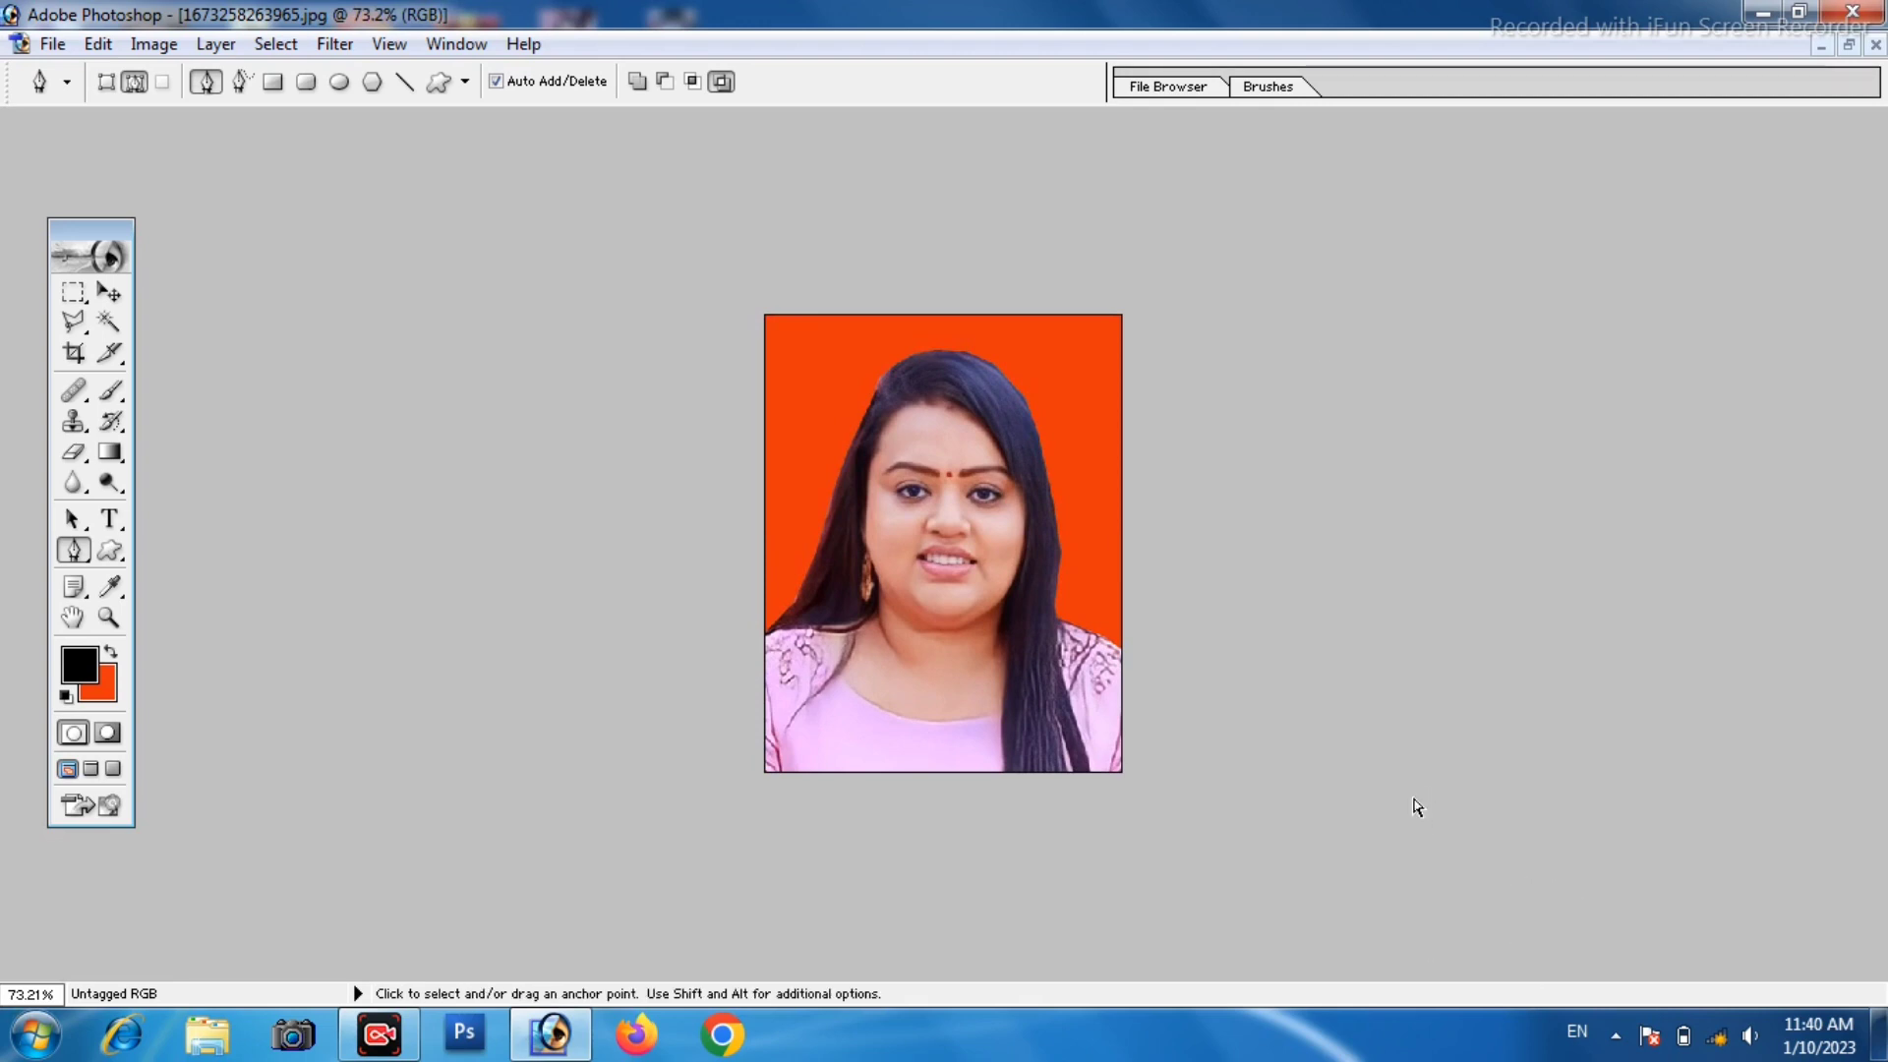
{"action": "key", "text": "ctrl+m"}
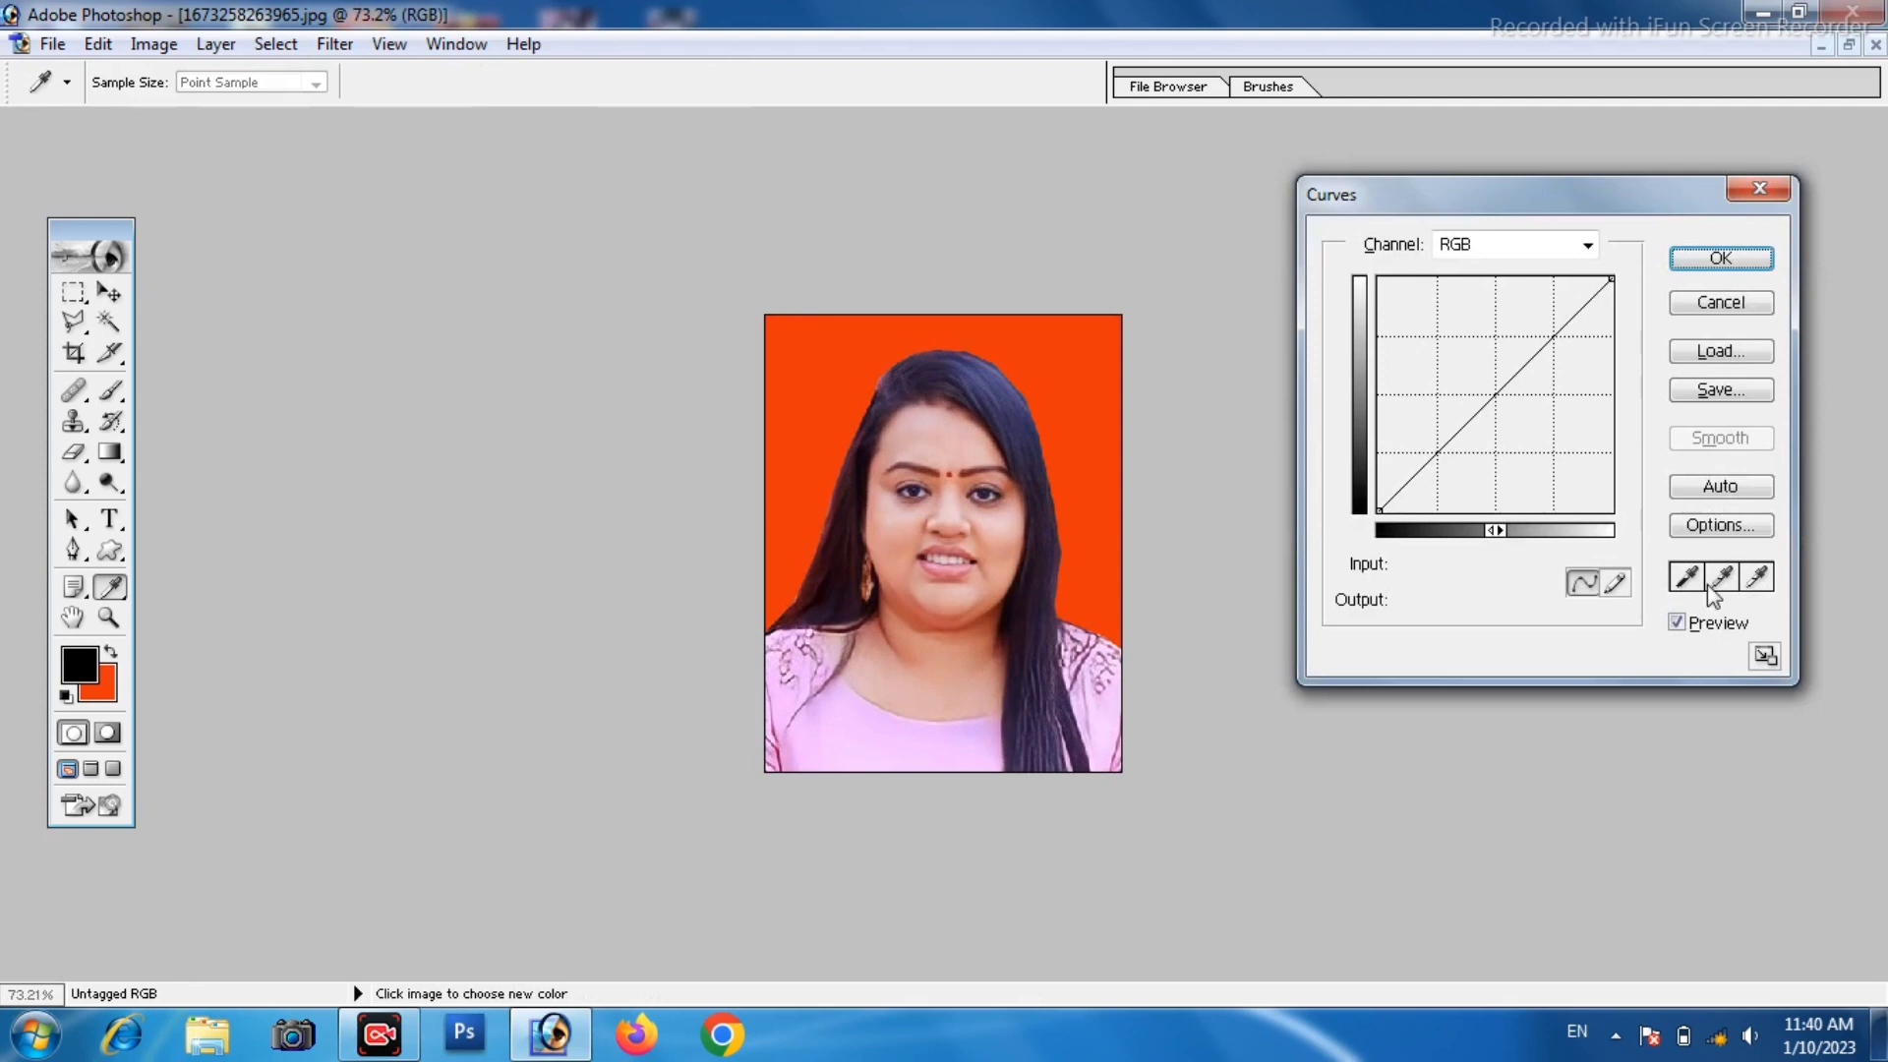
{"action": "mouse_move", "coordinate": [1499, 388]}
{"action": "left_mouse_down"}
{"action": "mouse_move", "coordinate": [1468, 370]}
{"action": "mouse_move", "coordinate": [1474, 385]}
{"action": "left_mouse_up"}
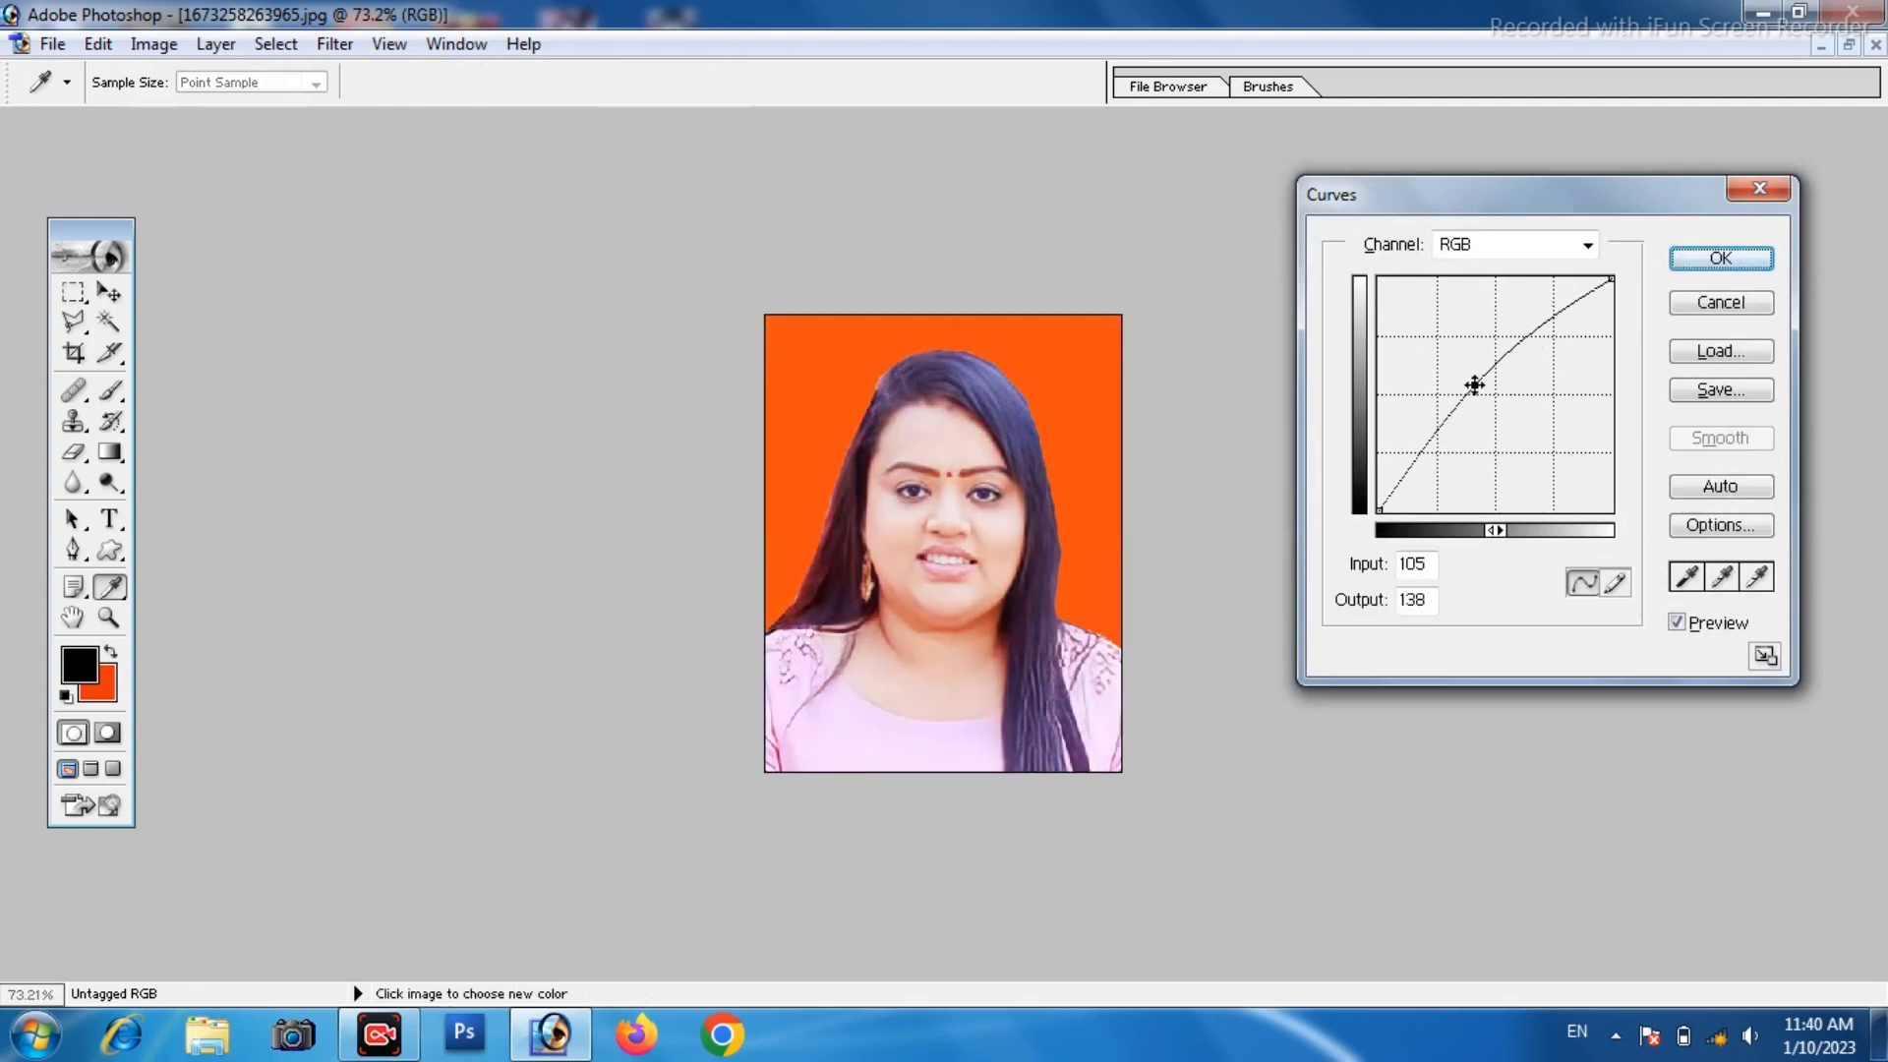
{"action": "left_click", "coordinate": [1723, 260]}
{"action": "key", "text": "p"}
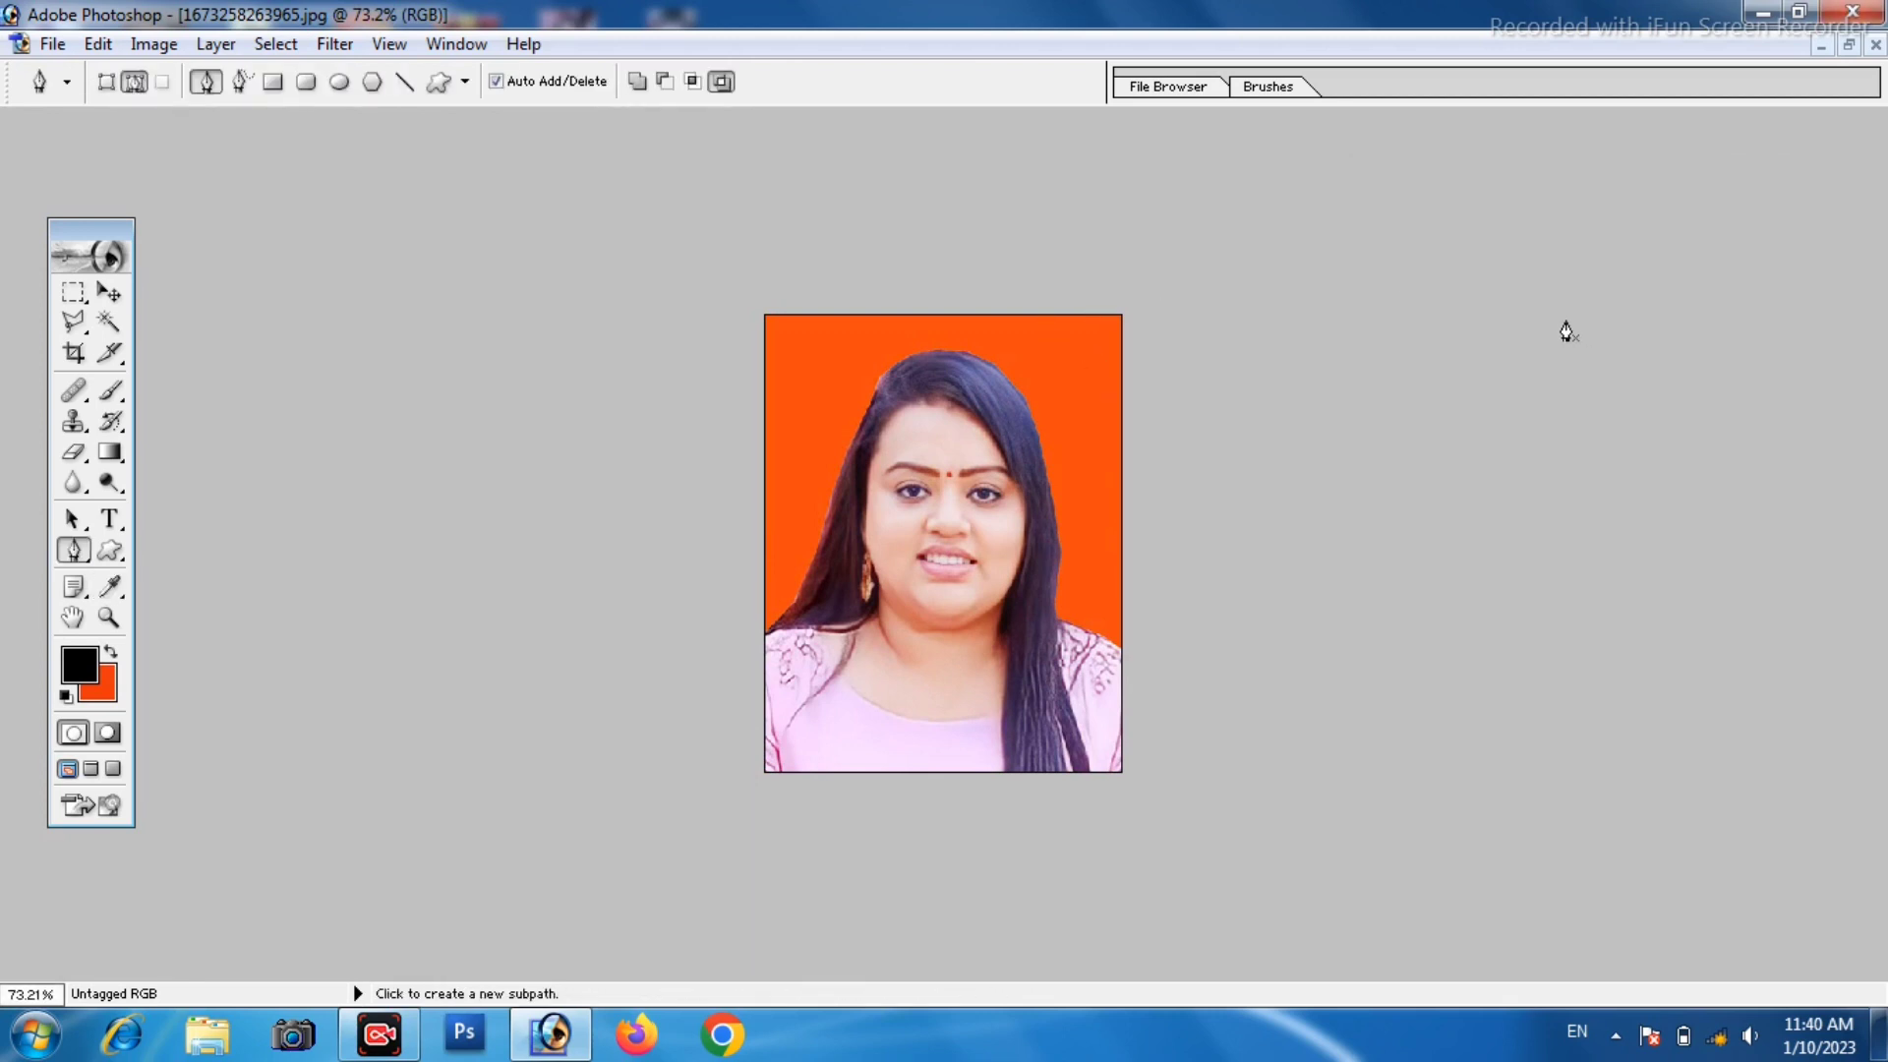
{"action": "left_click", "coordinate": [154, 44]}
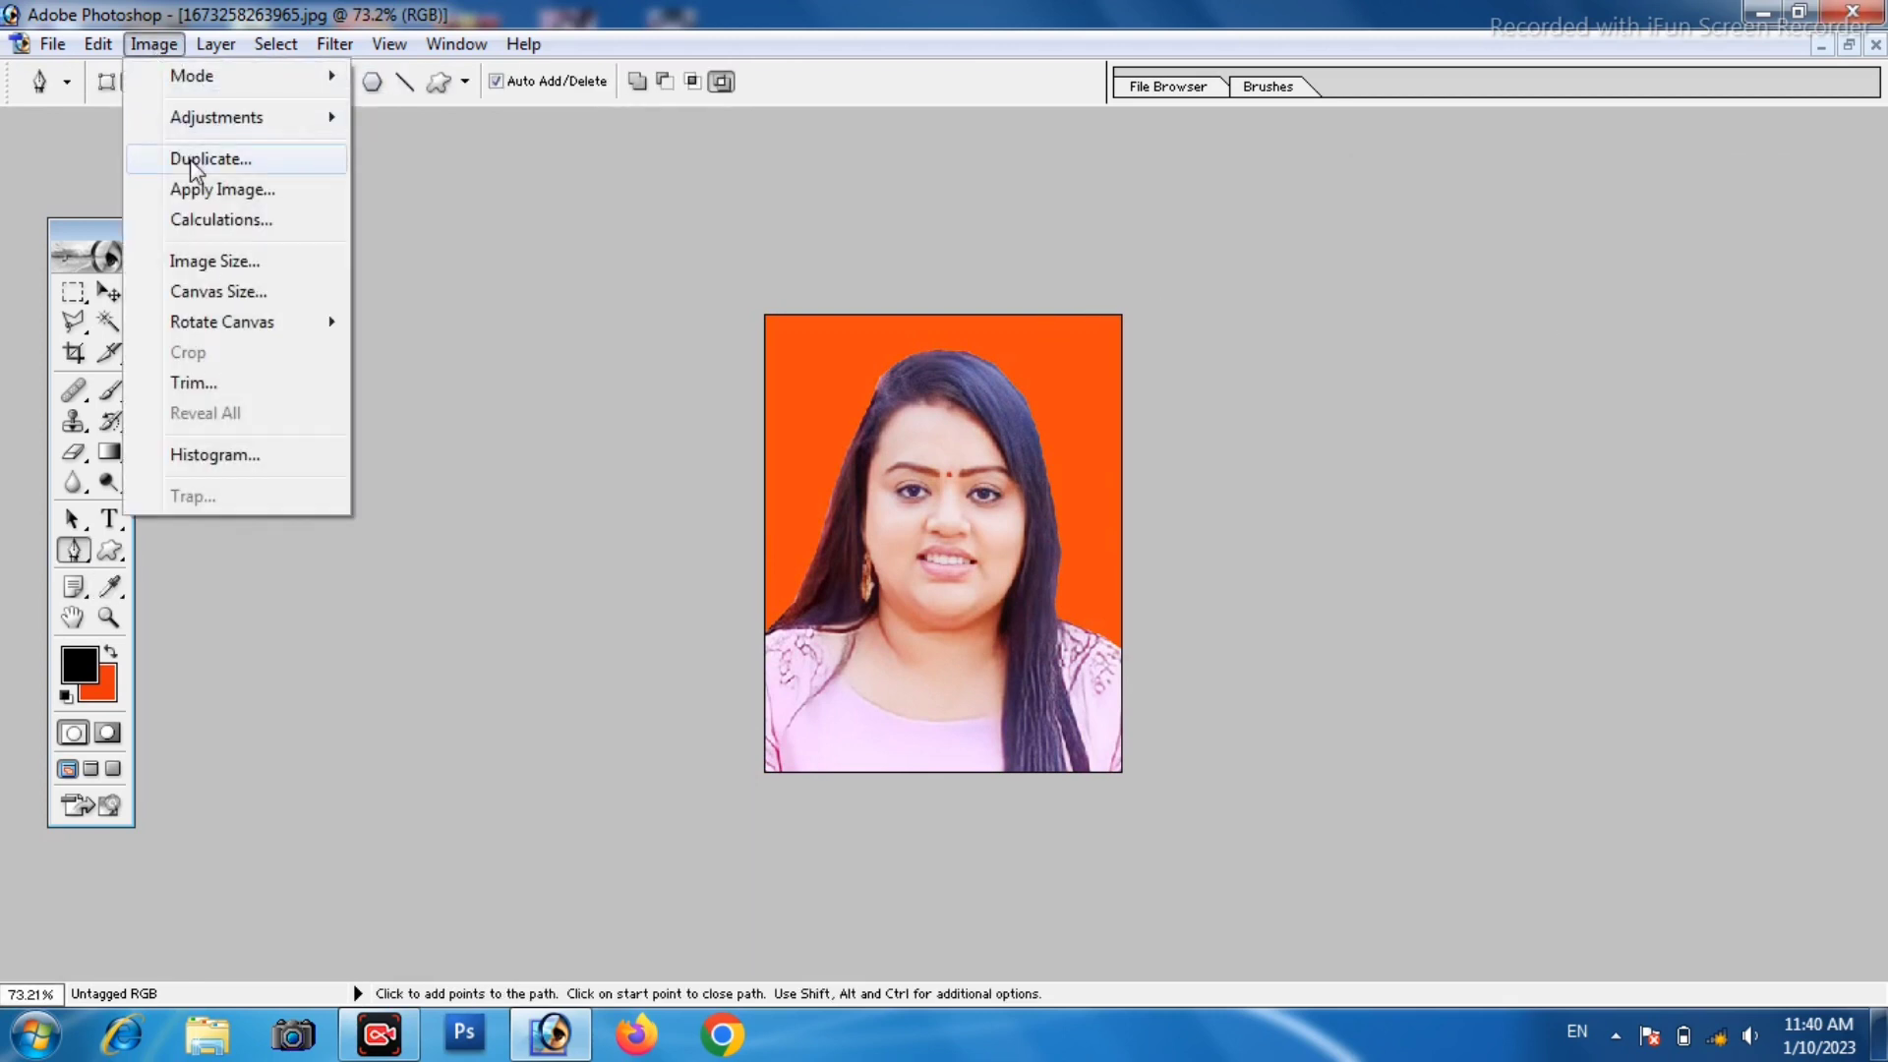
{"action": "mouse_move", "coordinate": [216, 116]}
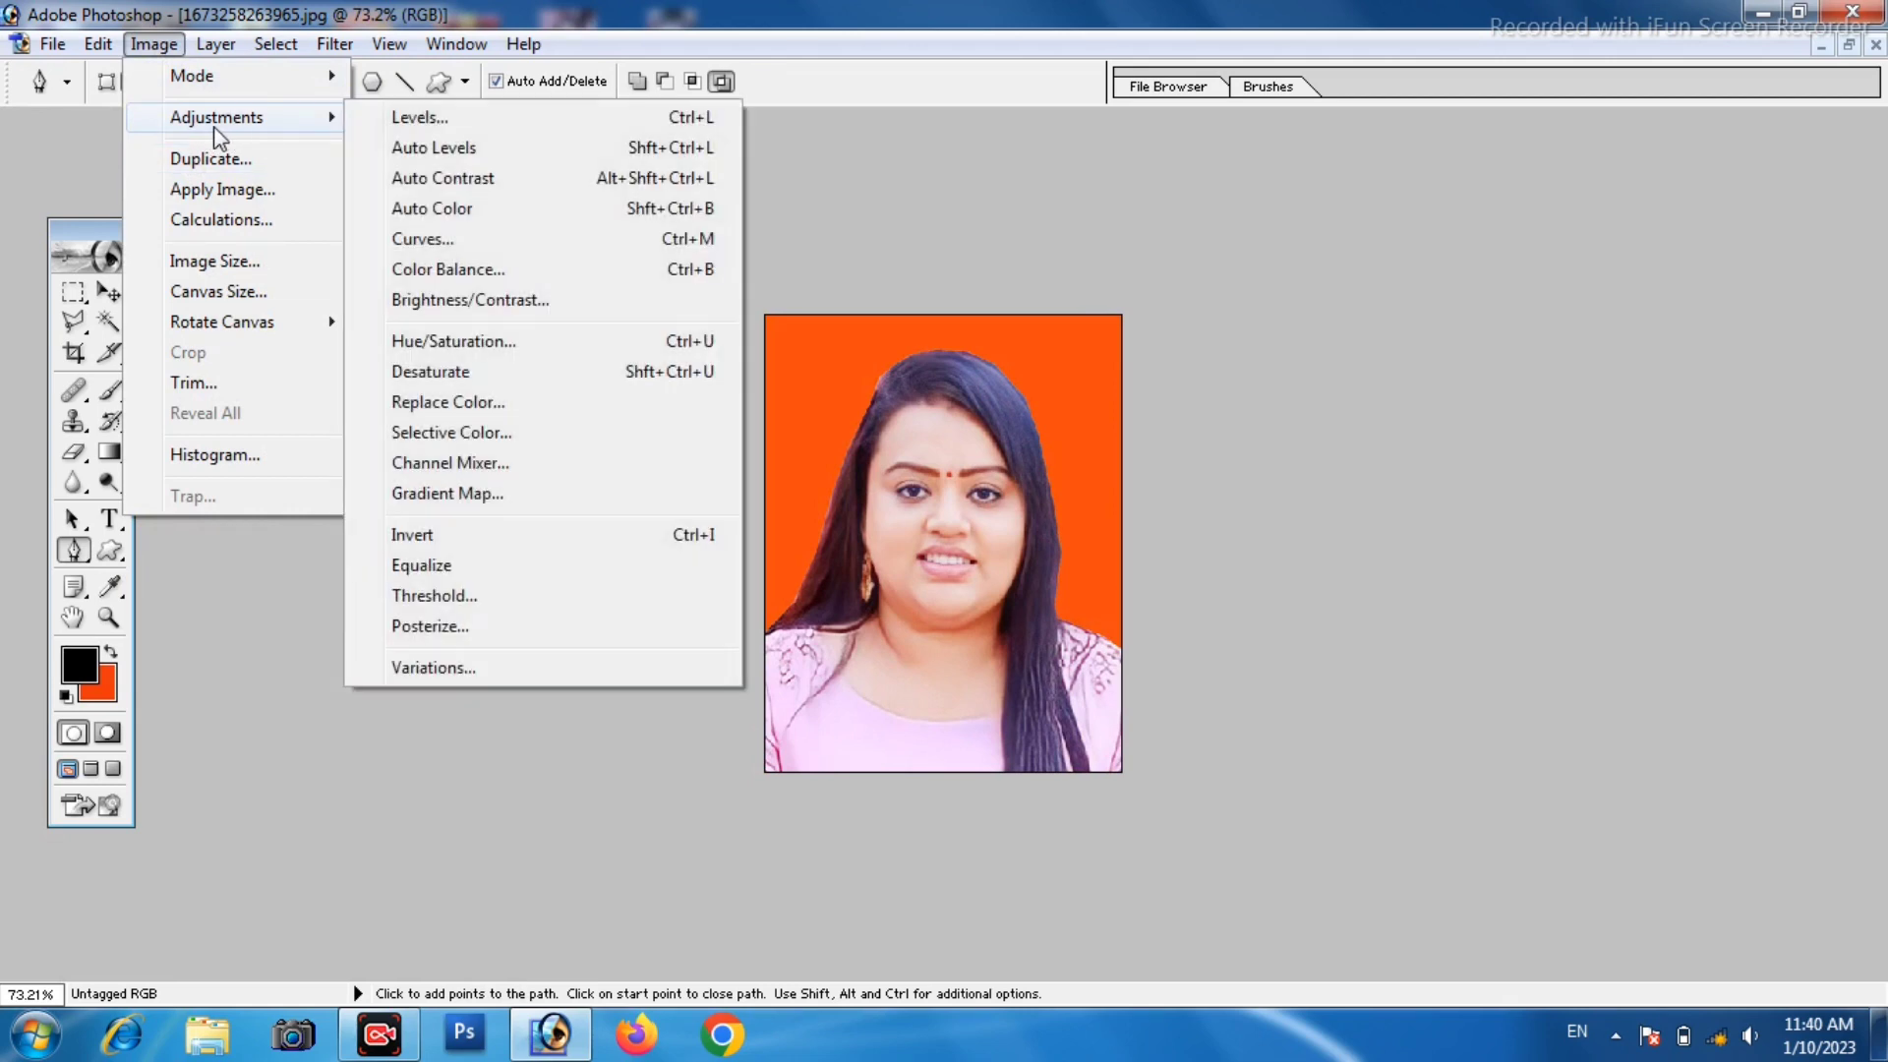
Apply Color Balance with midtone levels -37, +10, -7 to the portrait.
{"action": "left_click", "coordinate": [504, 280]}
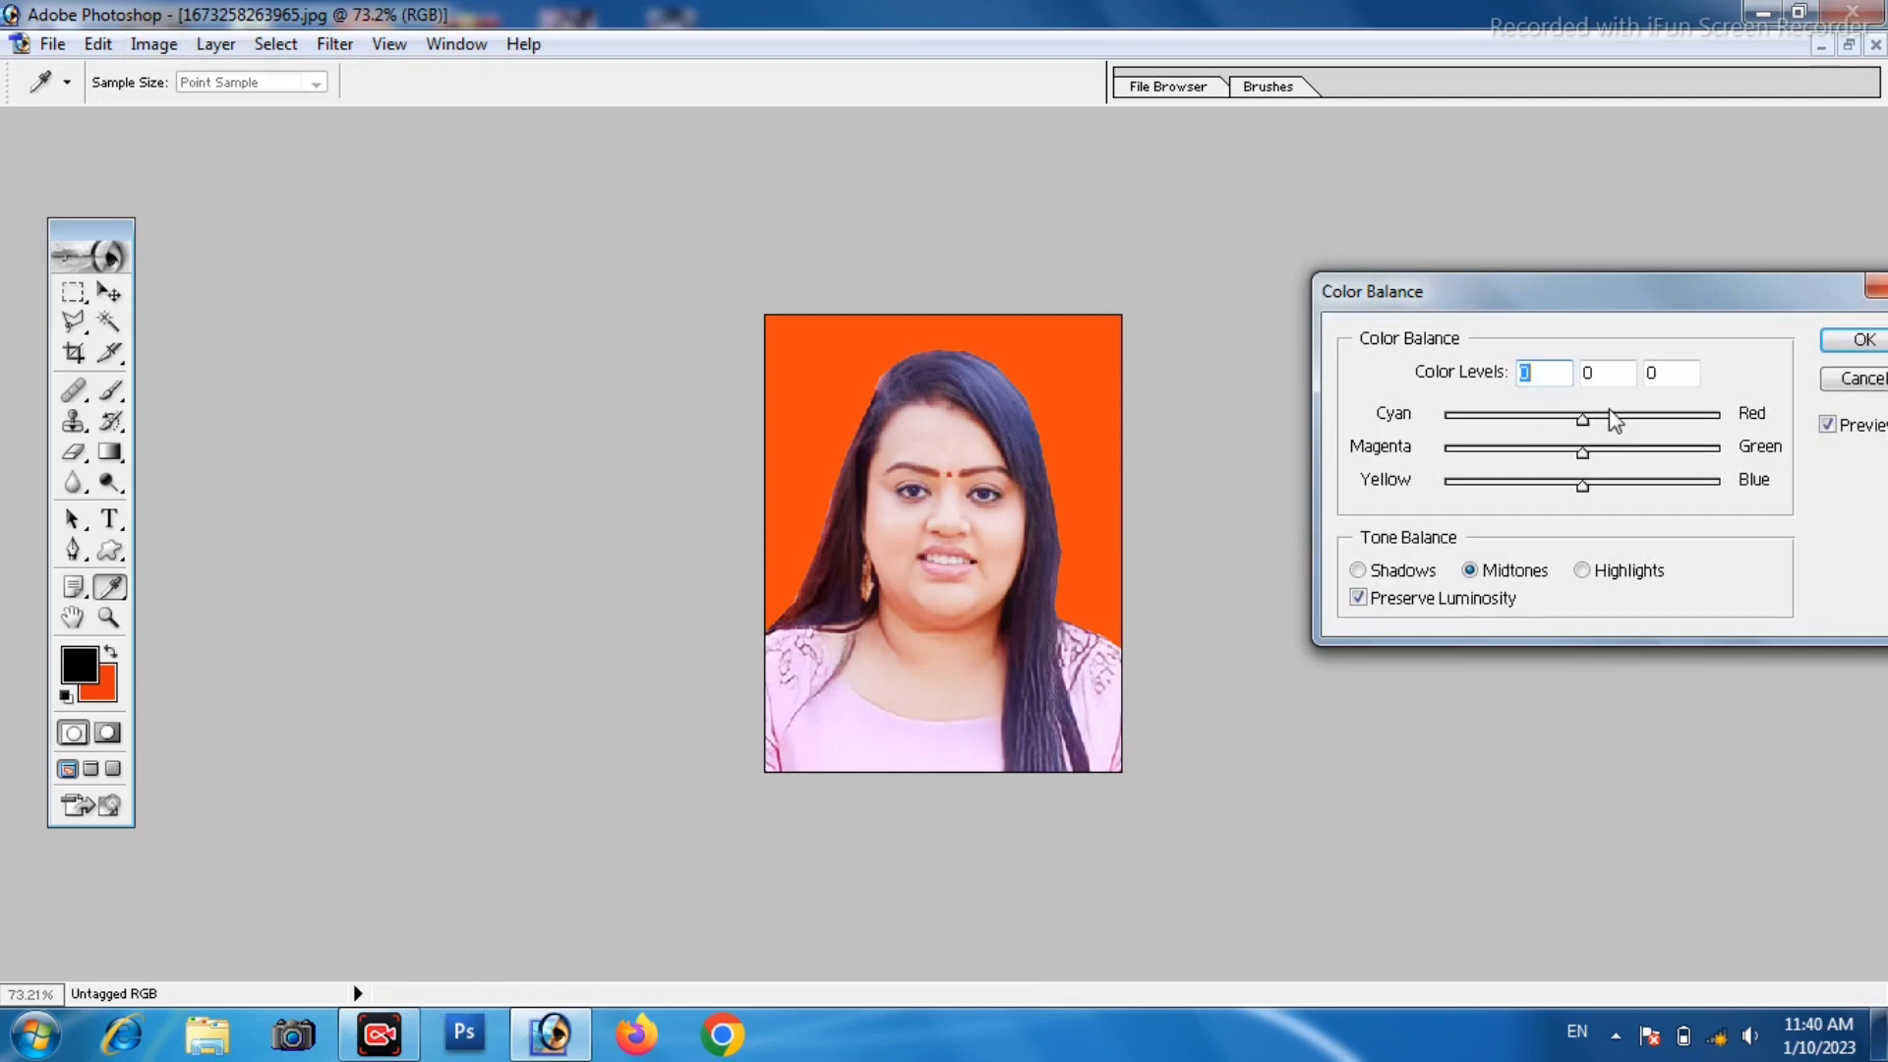
{"action": "mouse_move", "coordinate": [1580, 423]}
{"action": "left_mouse_down"}
{"action": "mouse_move", "coordinate": [1536, 423]}
{"action": "mouse_move", "coordinate": [1595, 450]}
{"action": "mouse_move", "coordinate": [1573, 487]}
{"action": "left_mouse_up"}
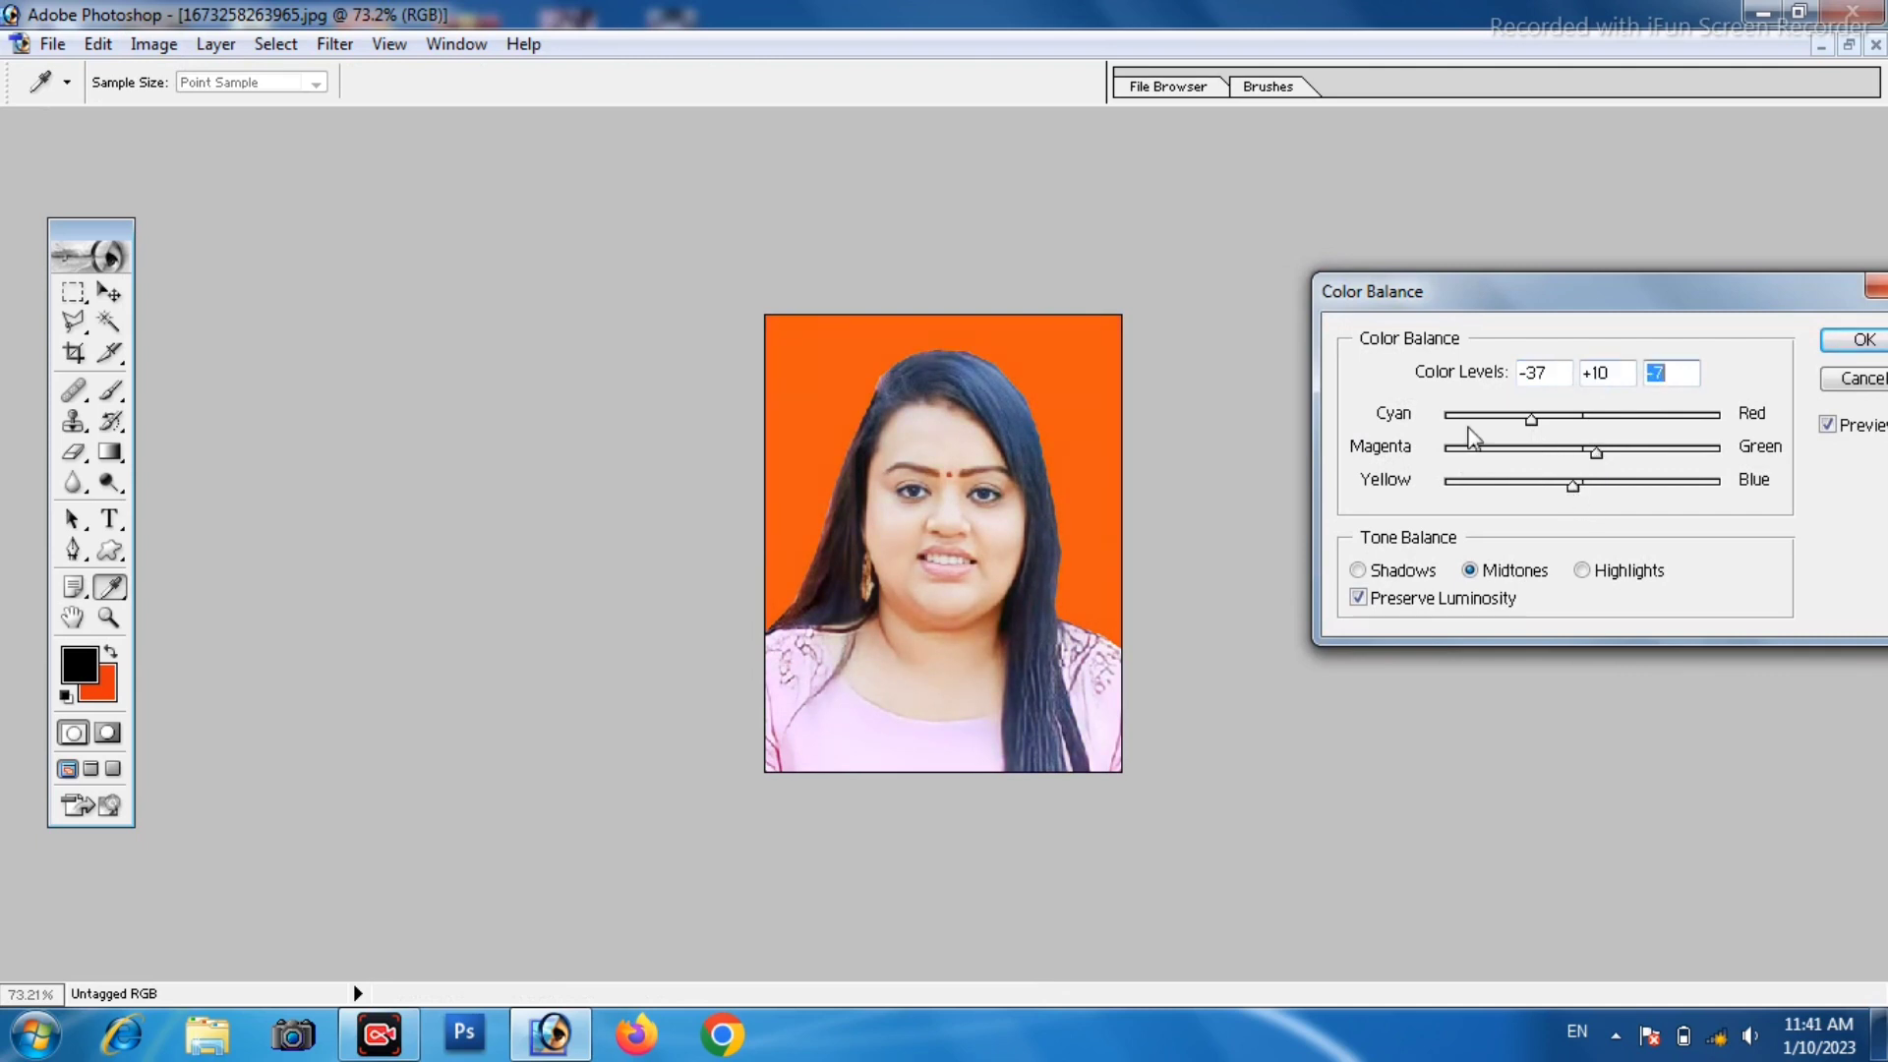
{"action": "left_click", "coordinate": [1861, 344]}
{"action": "key", "text": "p"}
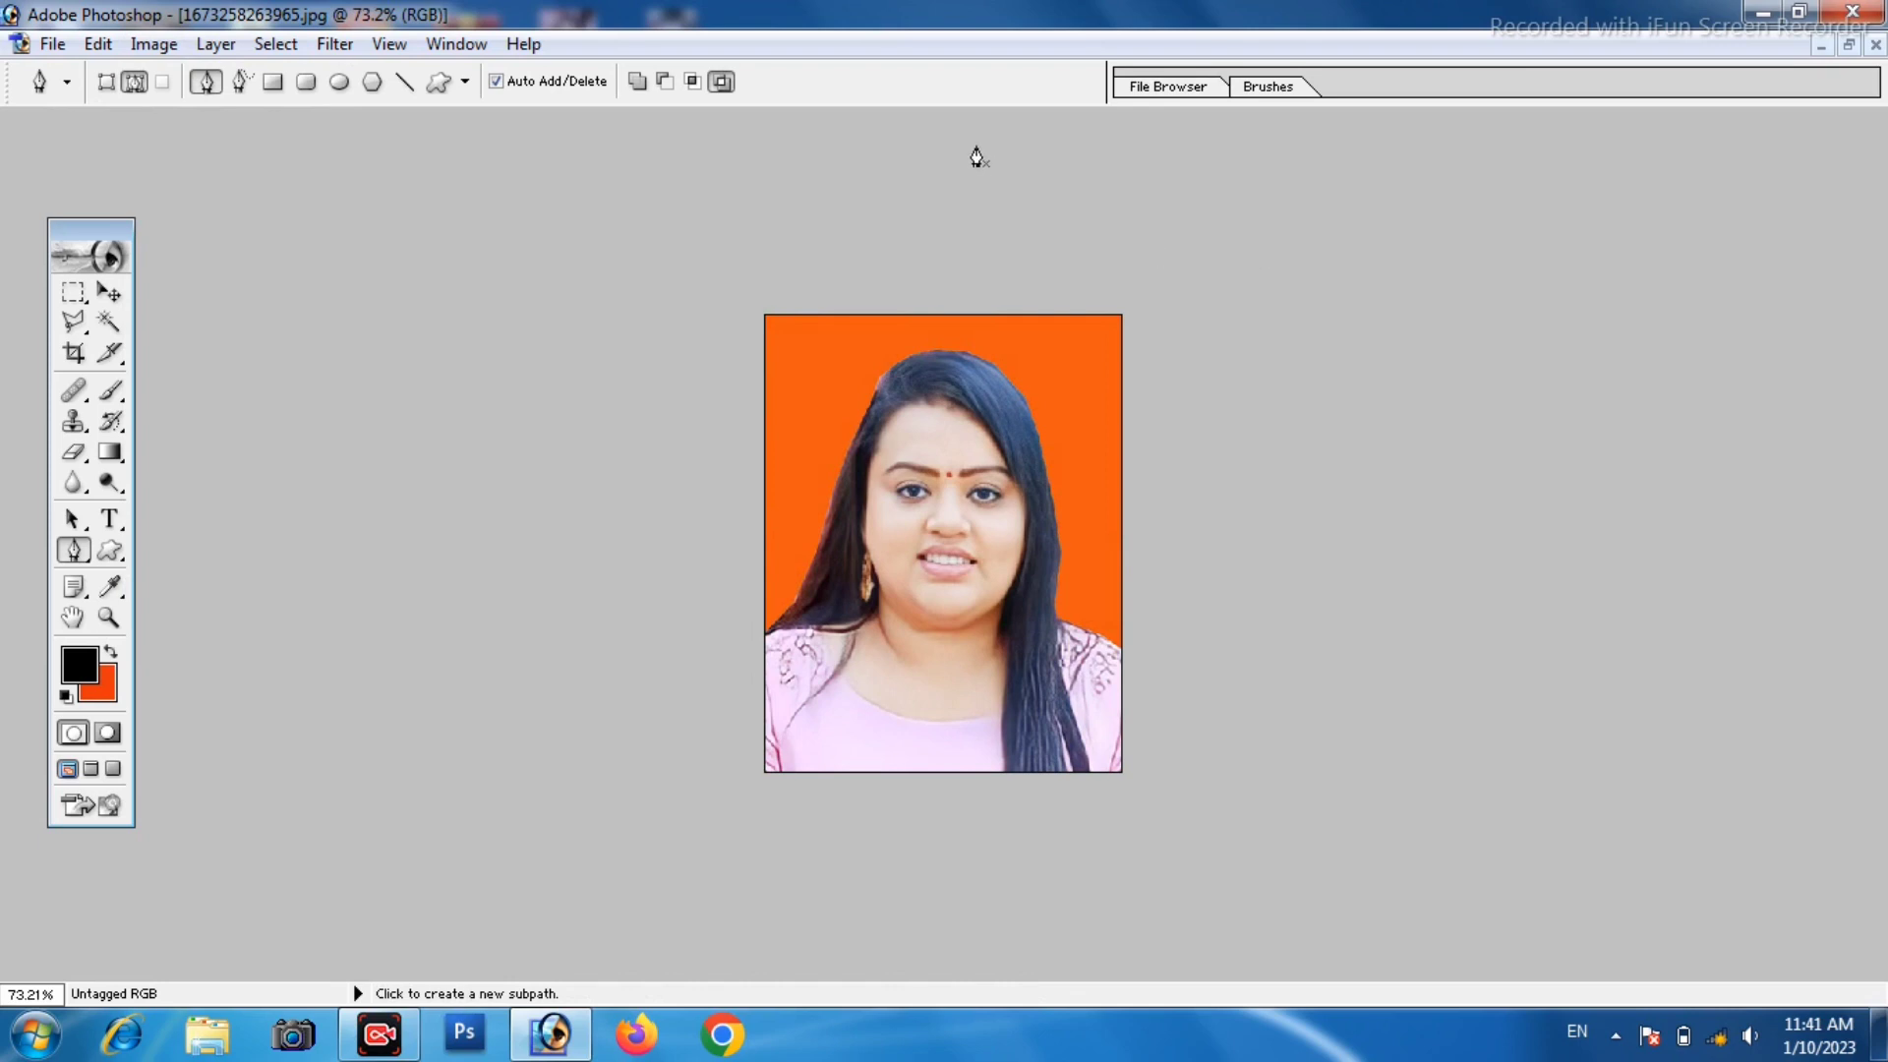
{"action": "key", "text": "ctrl"}
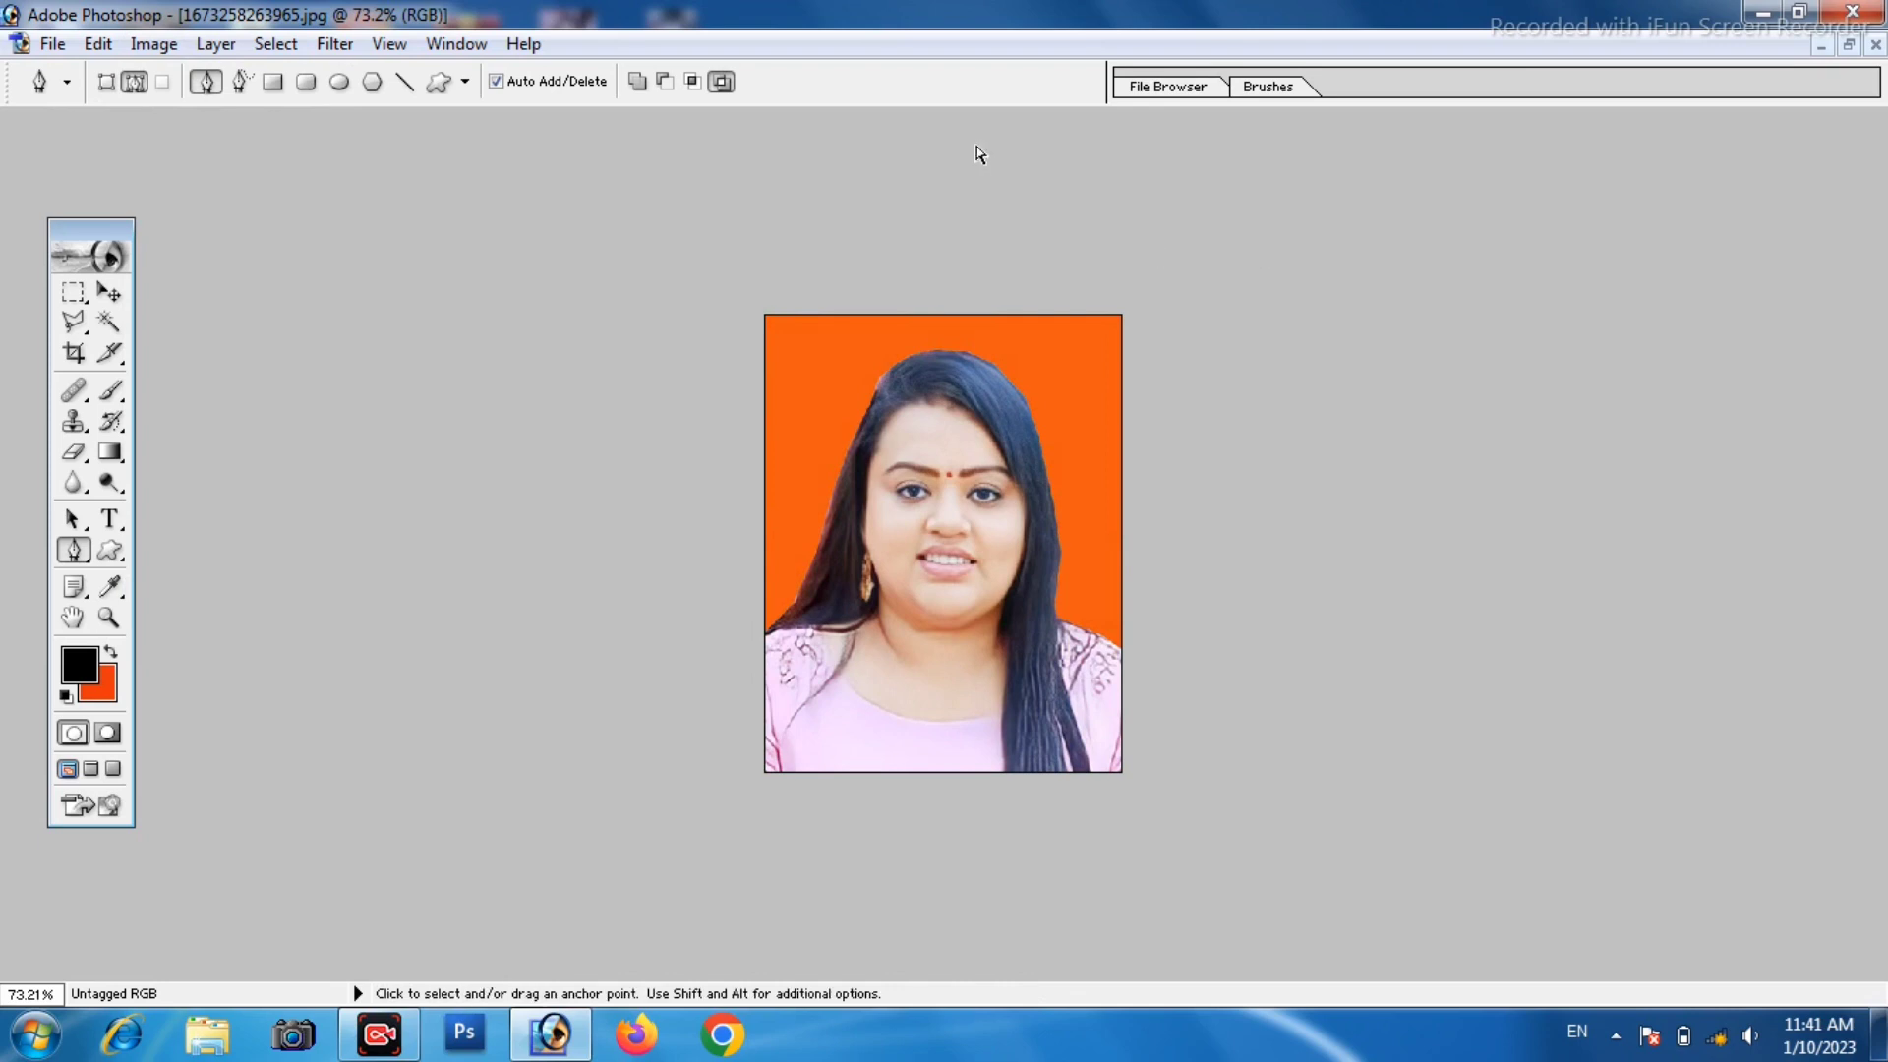
Create a new blank document from the 4 x 6 preset.
{"action": "key", "text": "ctrl+n"}
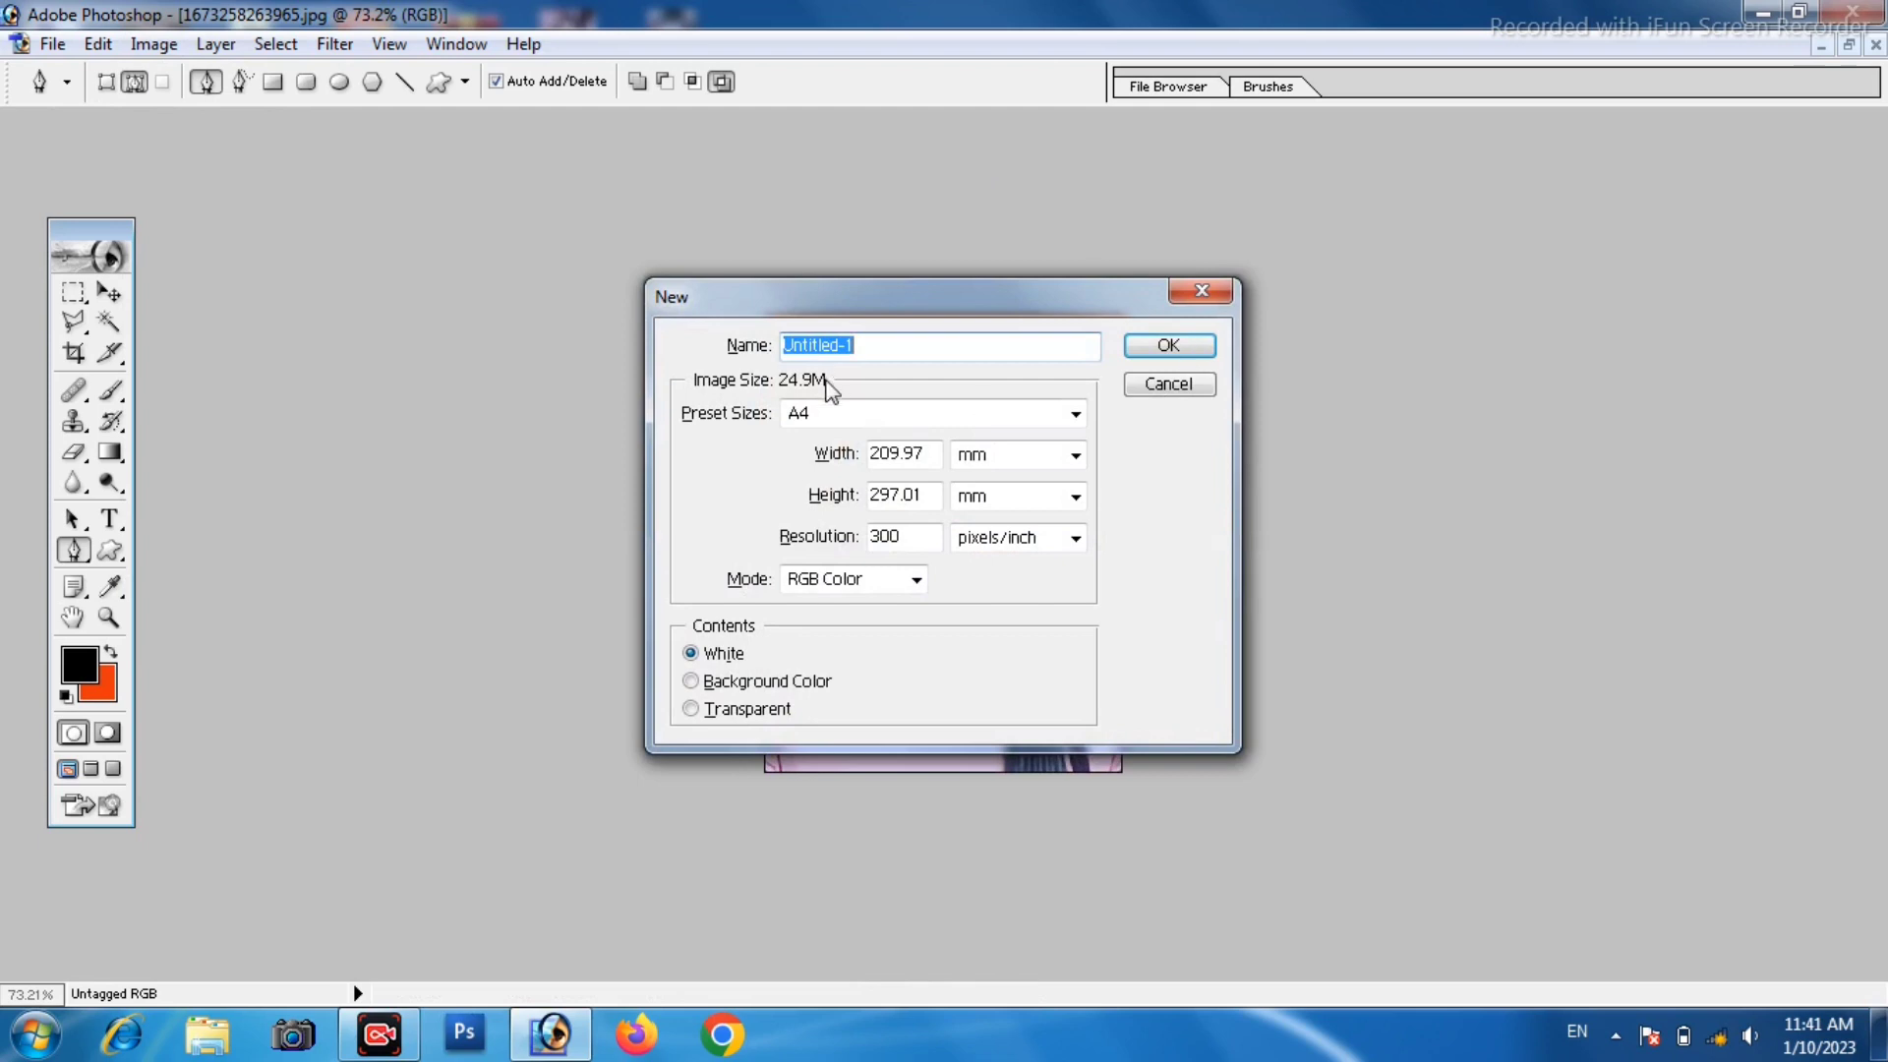
{"action": "left_click", "coordinate": [899, 416]}
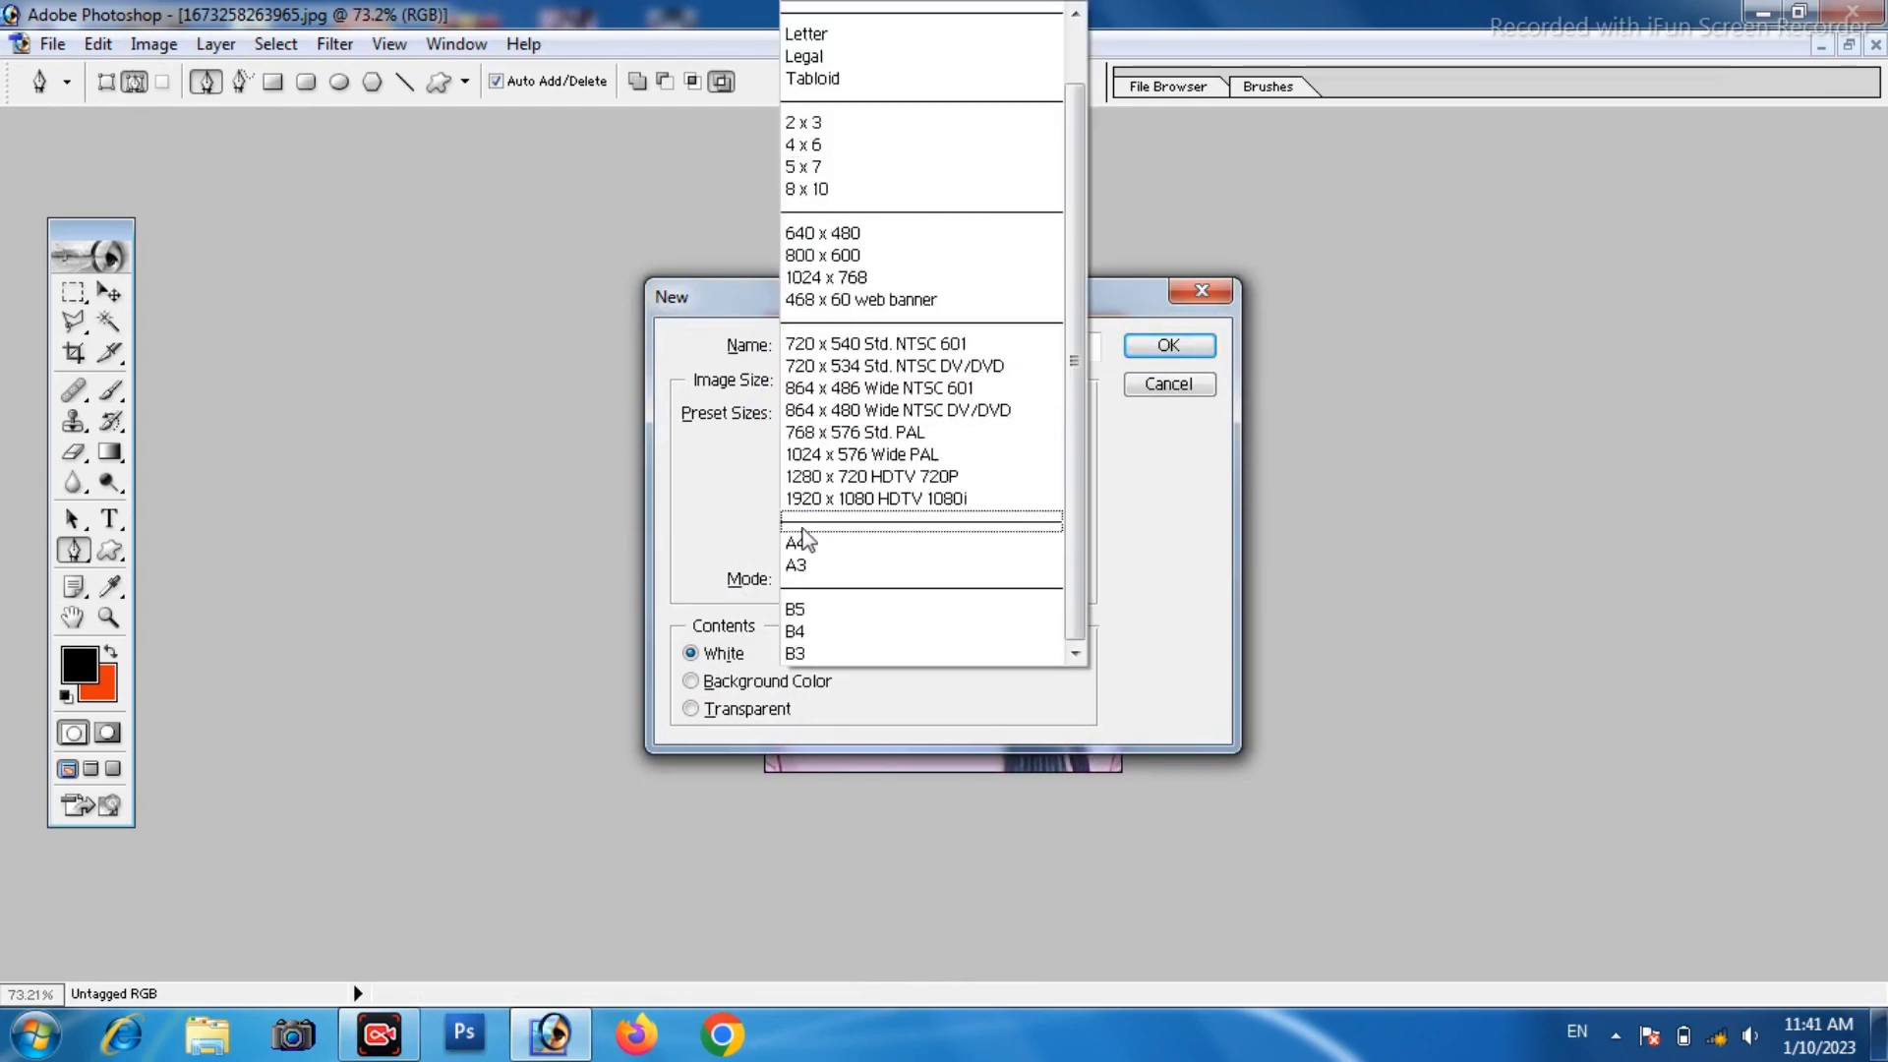
{"action": "left_click", "coordinate": [806, 144]}
{"action": "left_click", "coordinate": [1170, 344]}
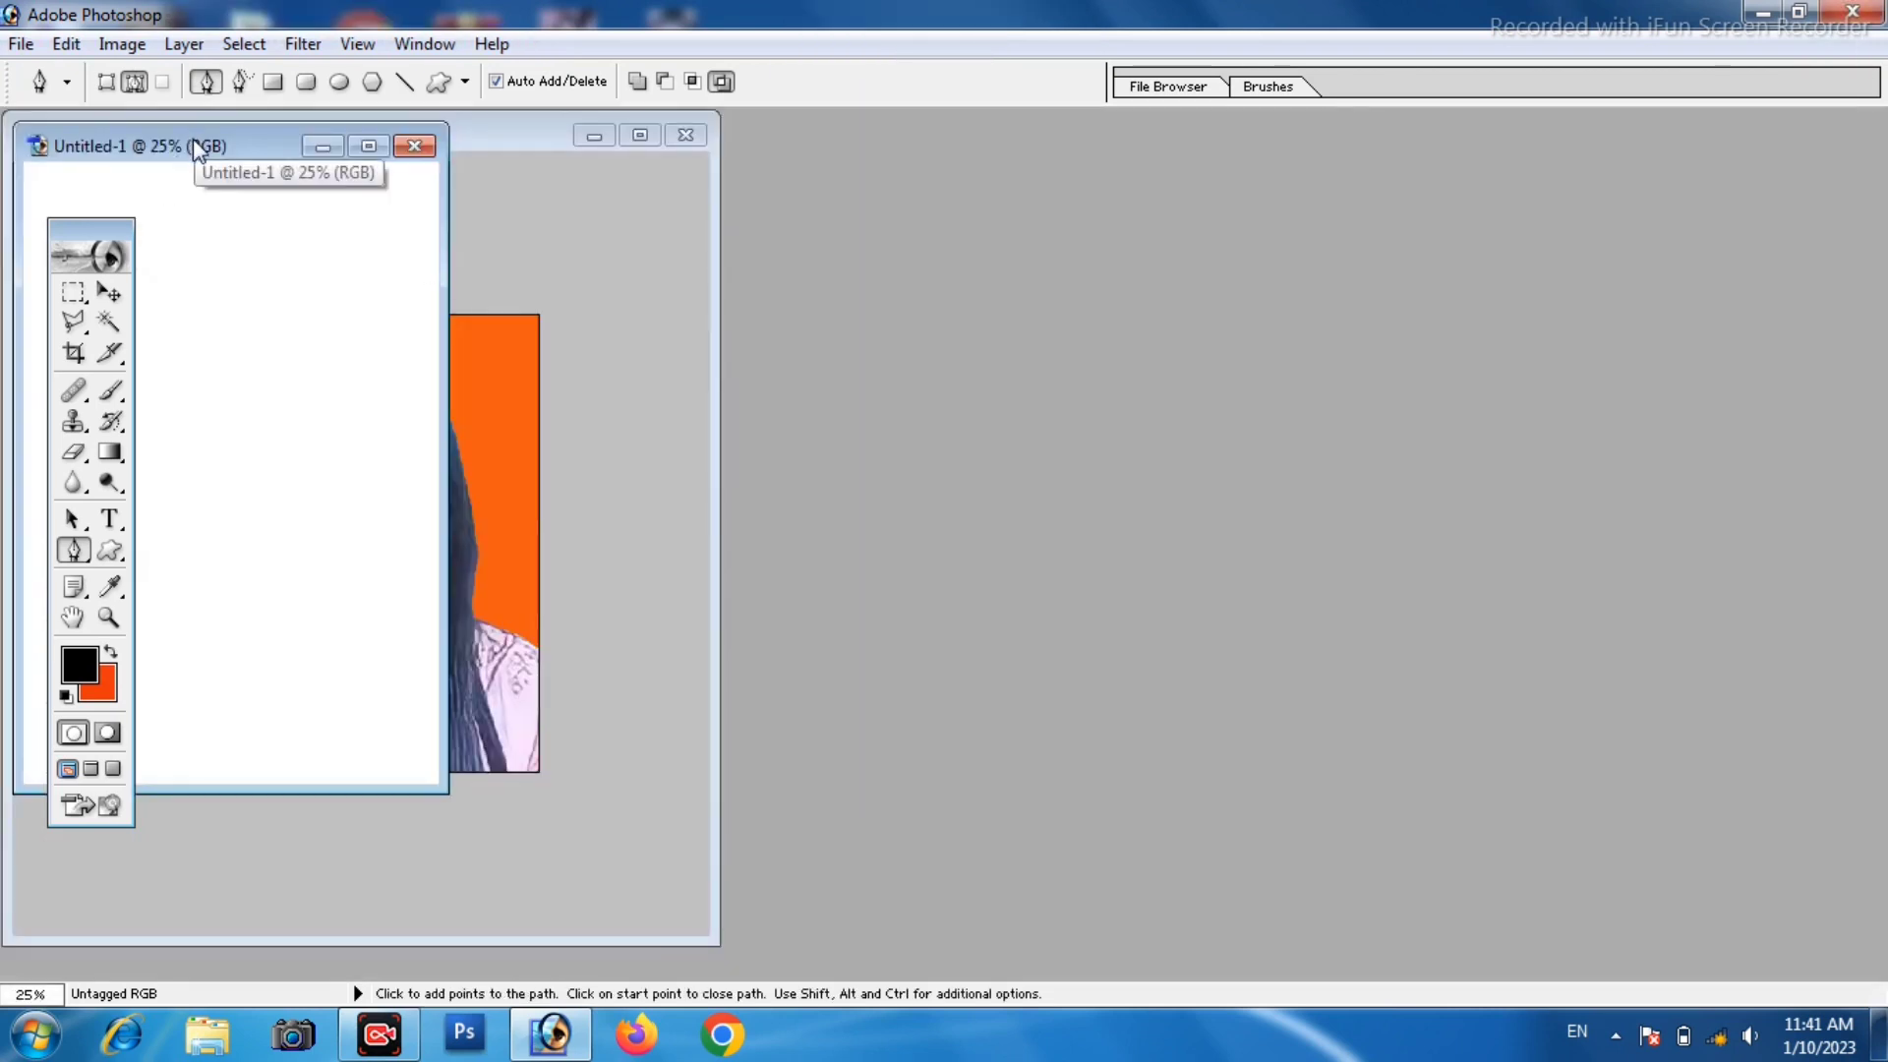
Copy the portrait into Untitled-1 as Layer 1 and maximize that document.
{"action": "left_click_drag", "start_coordinate": [192, 139], "coordinate": [1366, 135]}
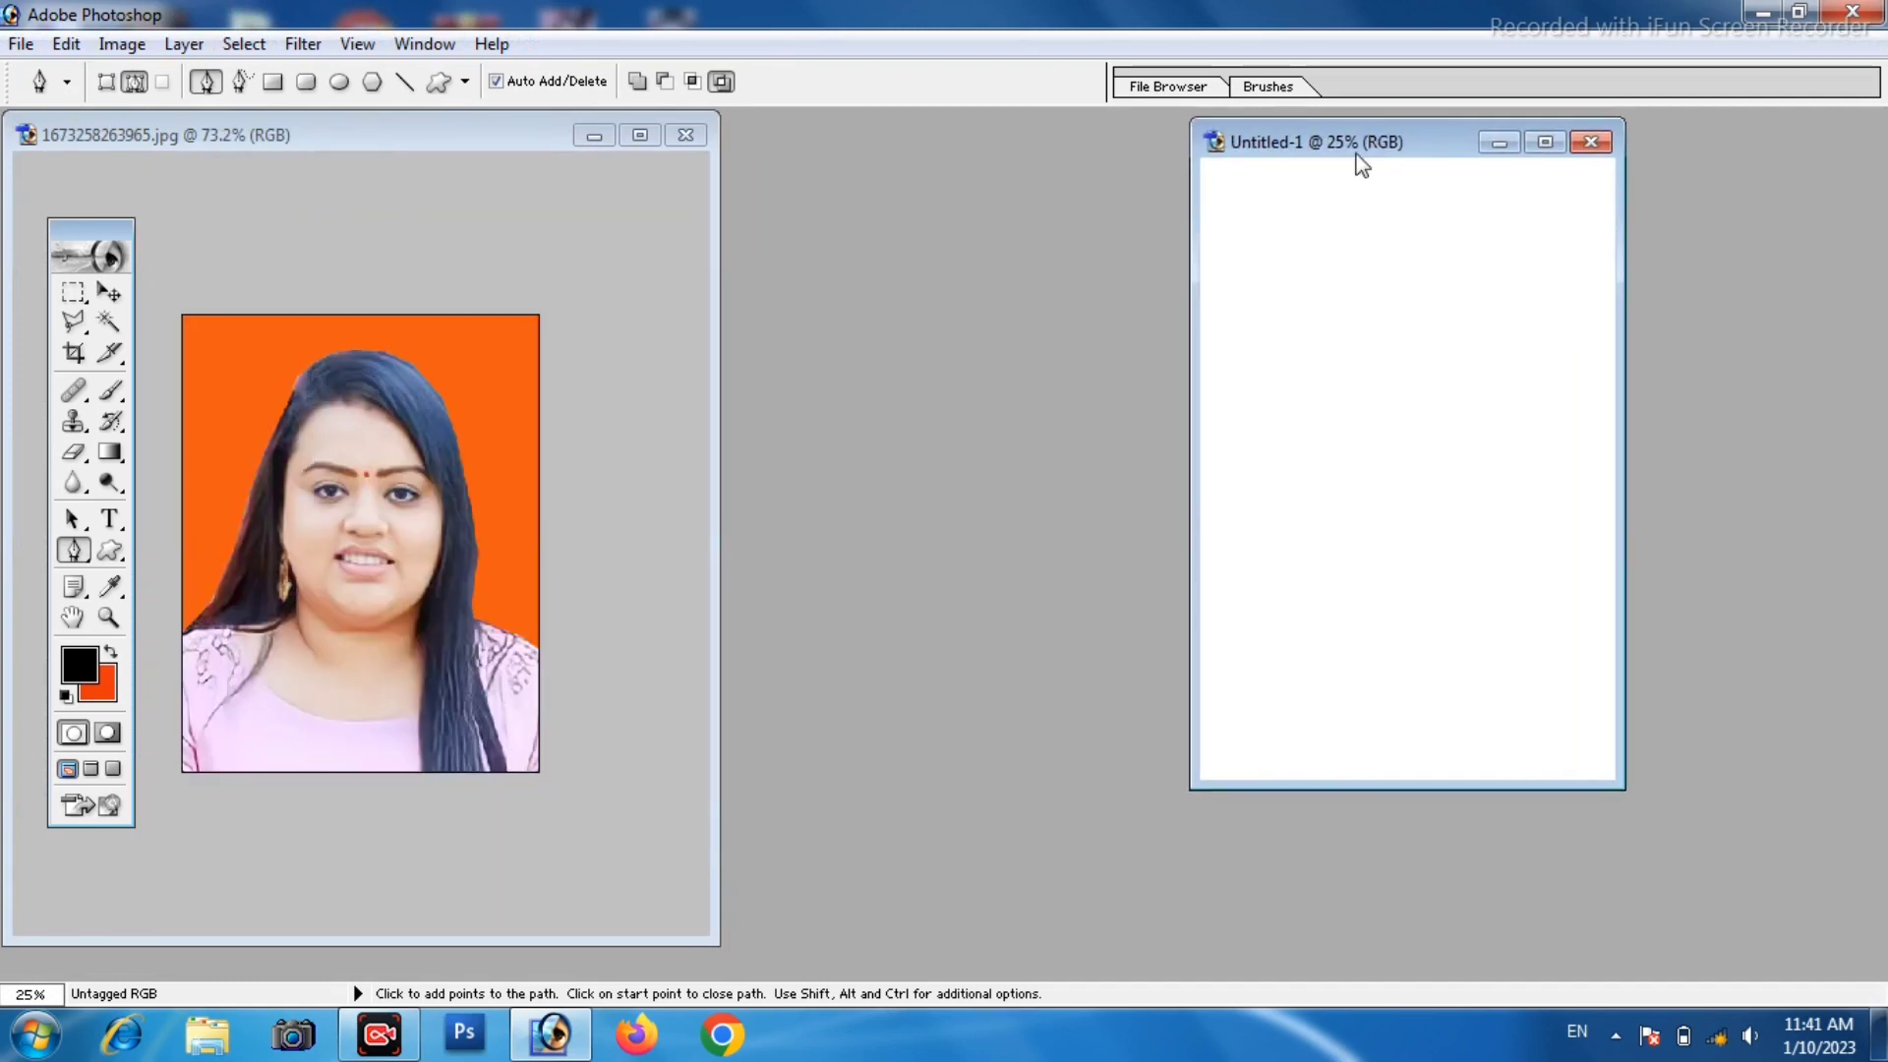
{"action": "left_click", "coordinate": [109, 292]}
{"action": "left_click", "coordinate": [367, 424]}
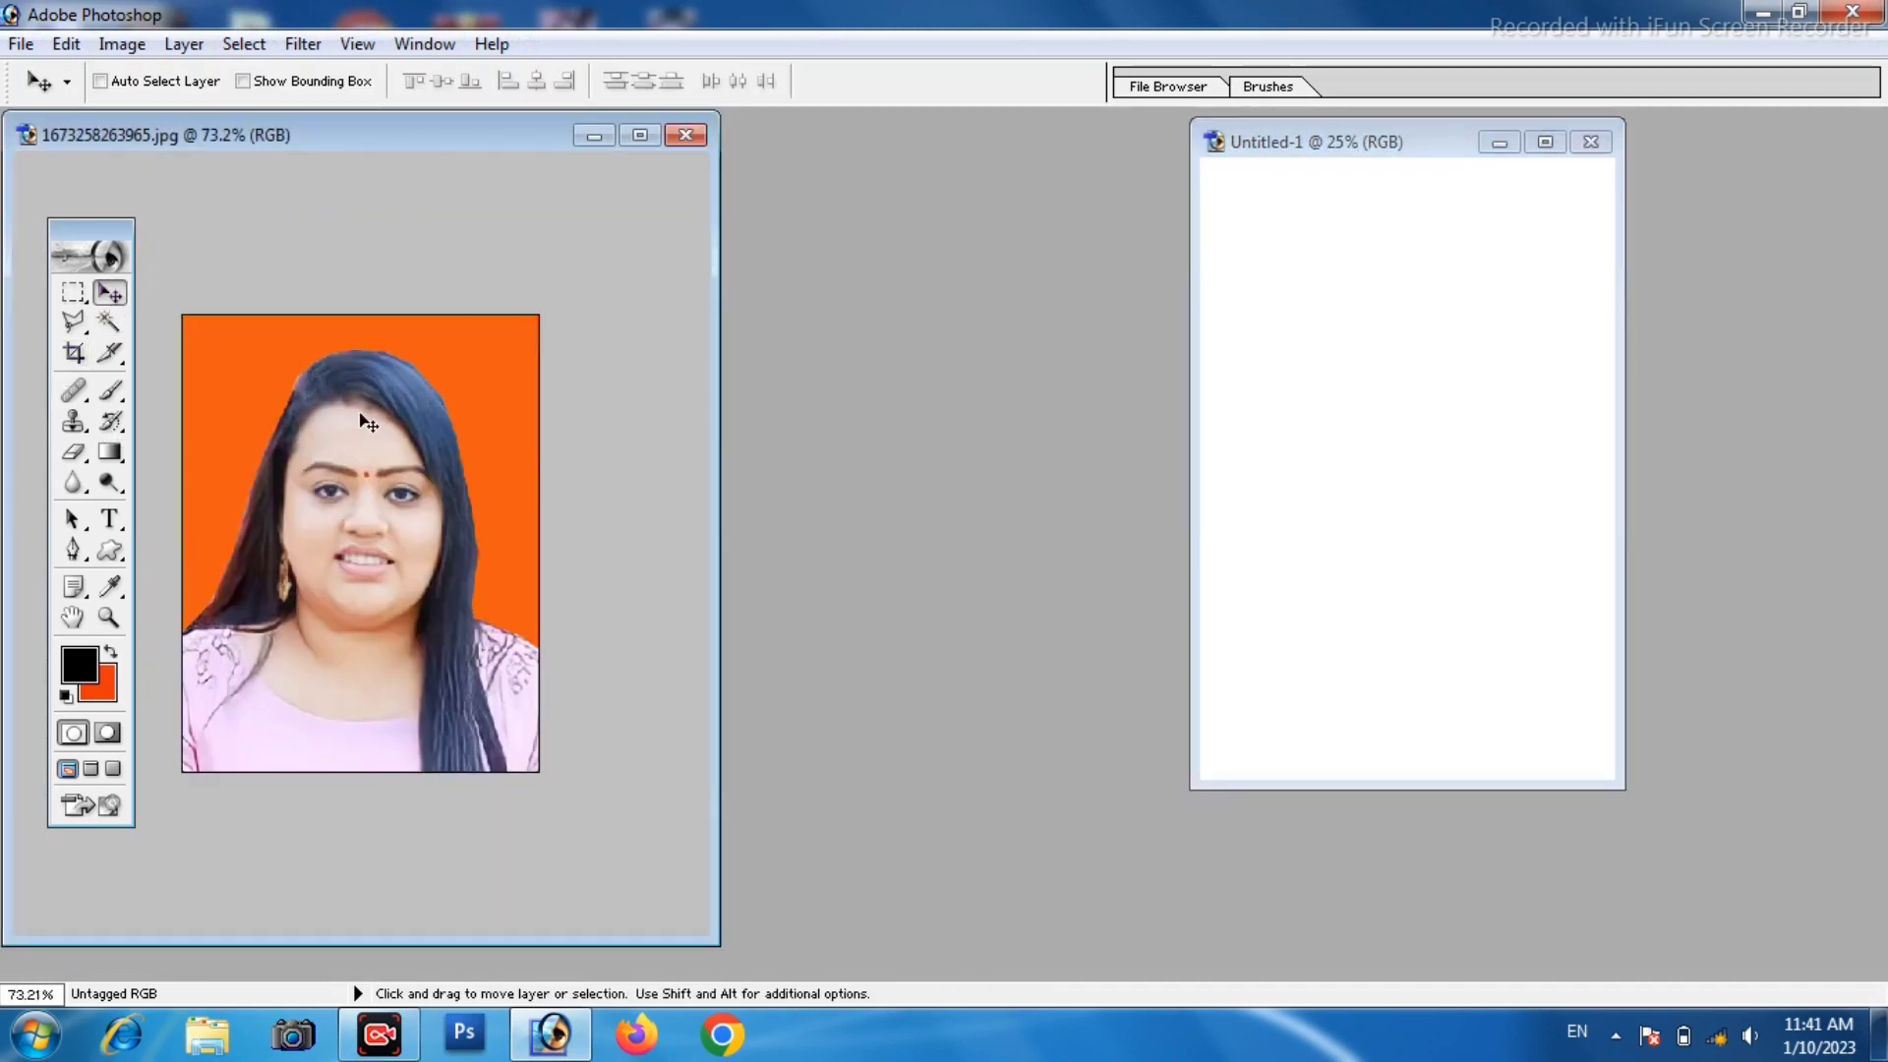
{"action": "left_click_drag", "start_coordinate": [363, 419], "coordinate": [1347, 324]}
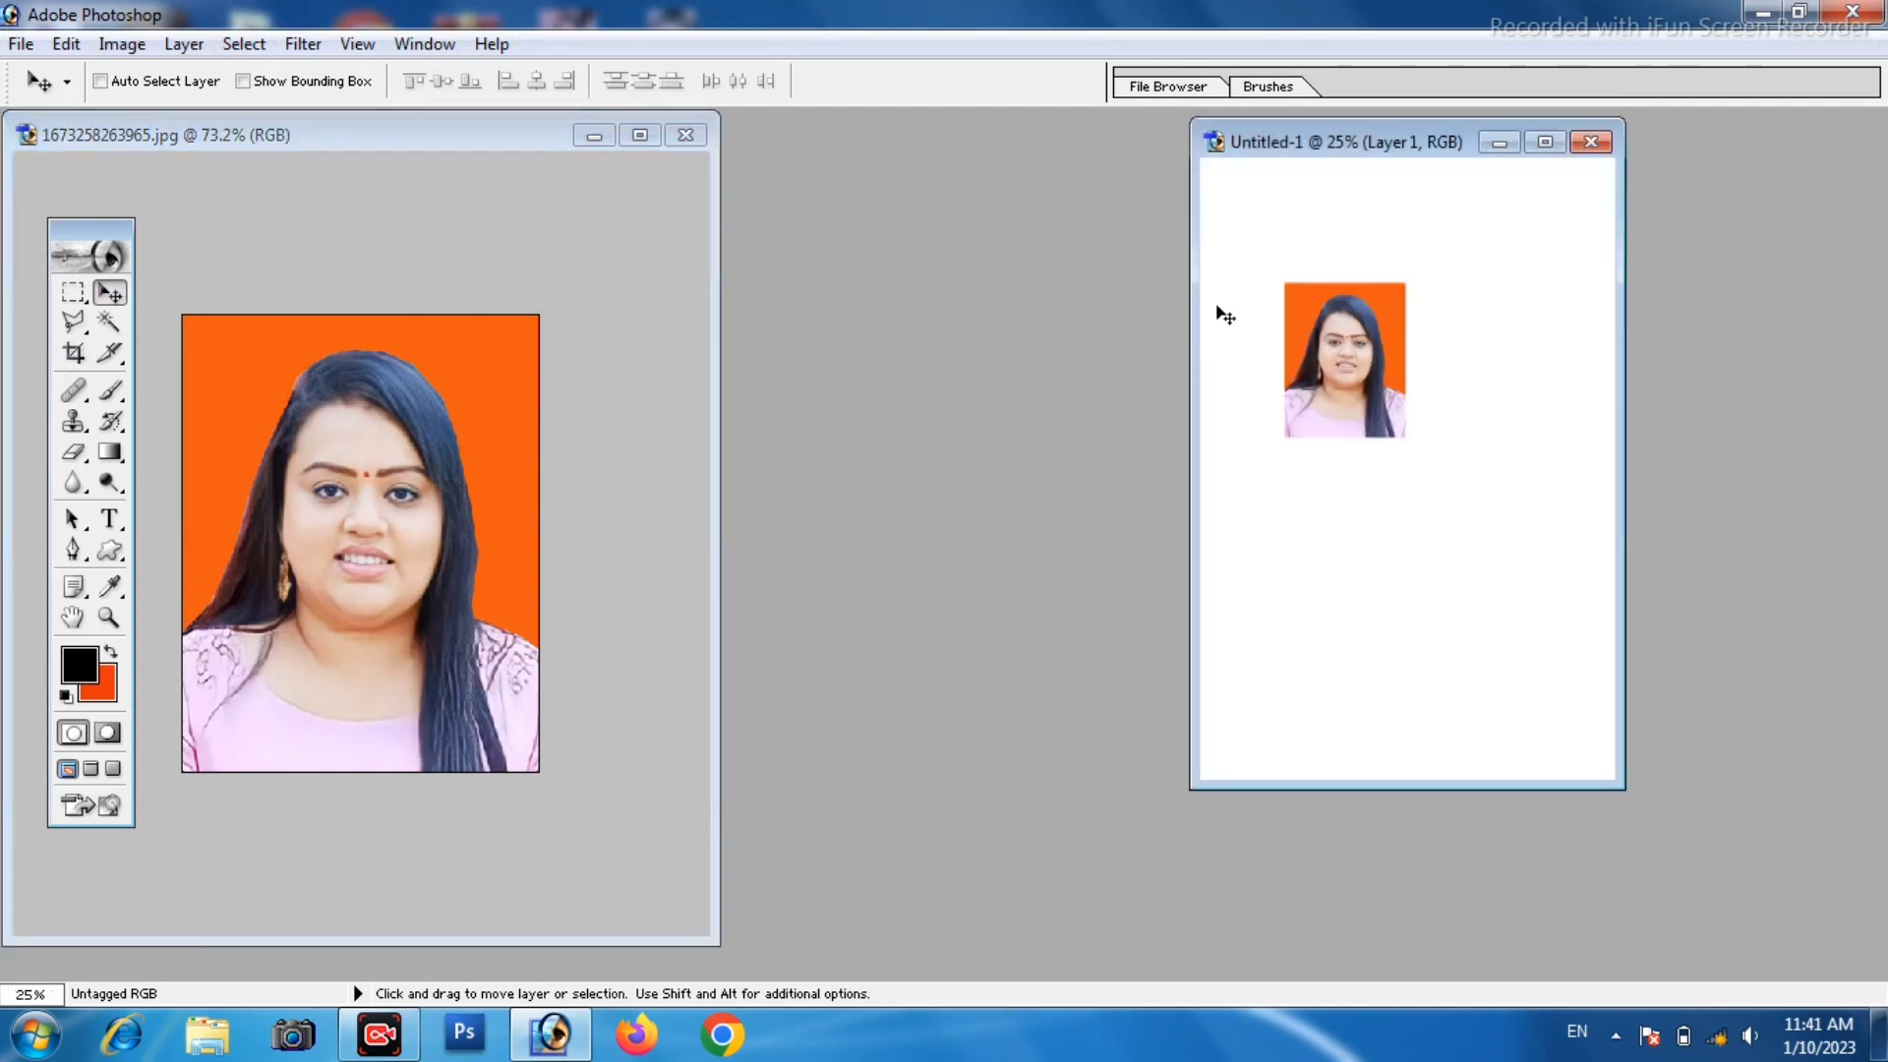
{"action": "left_click", "coordinate": [594, 138]}
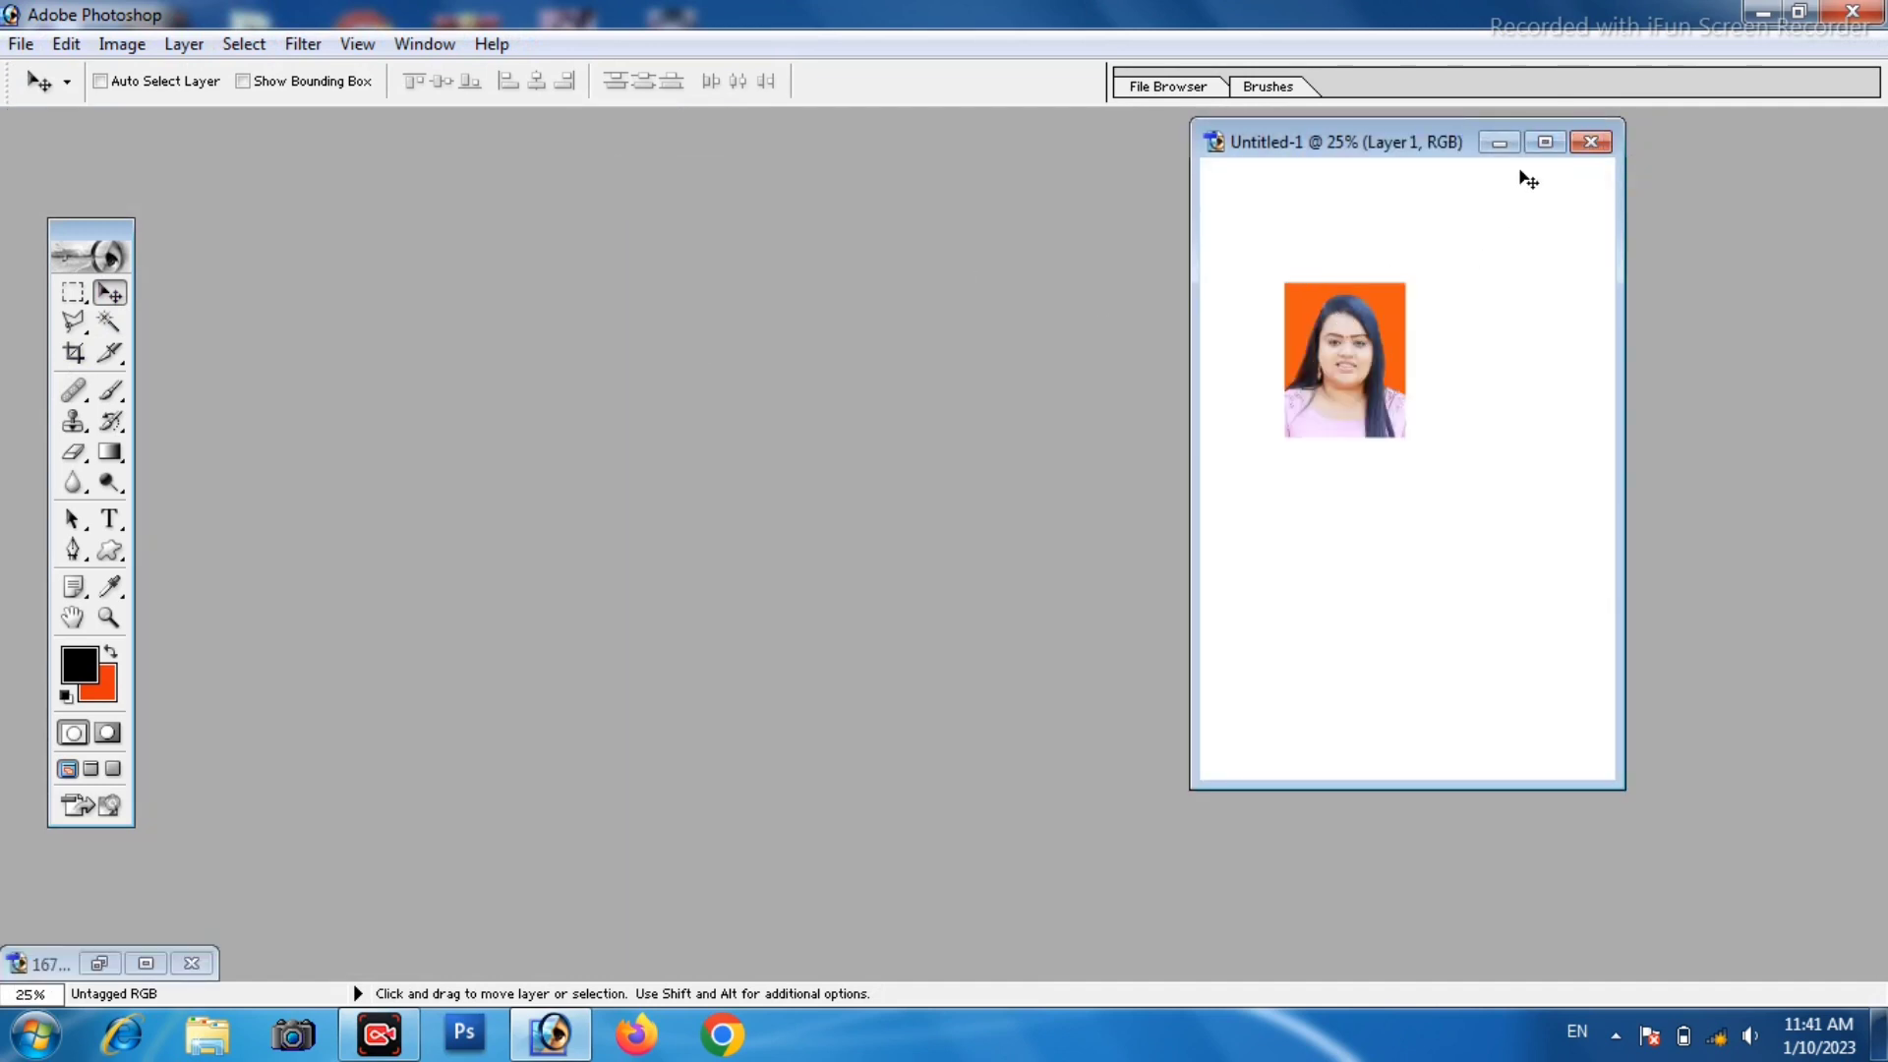
{"action": "left_click", "coordinate": [1545, 144]}
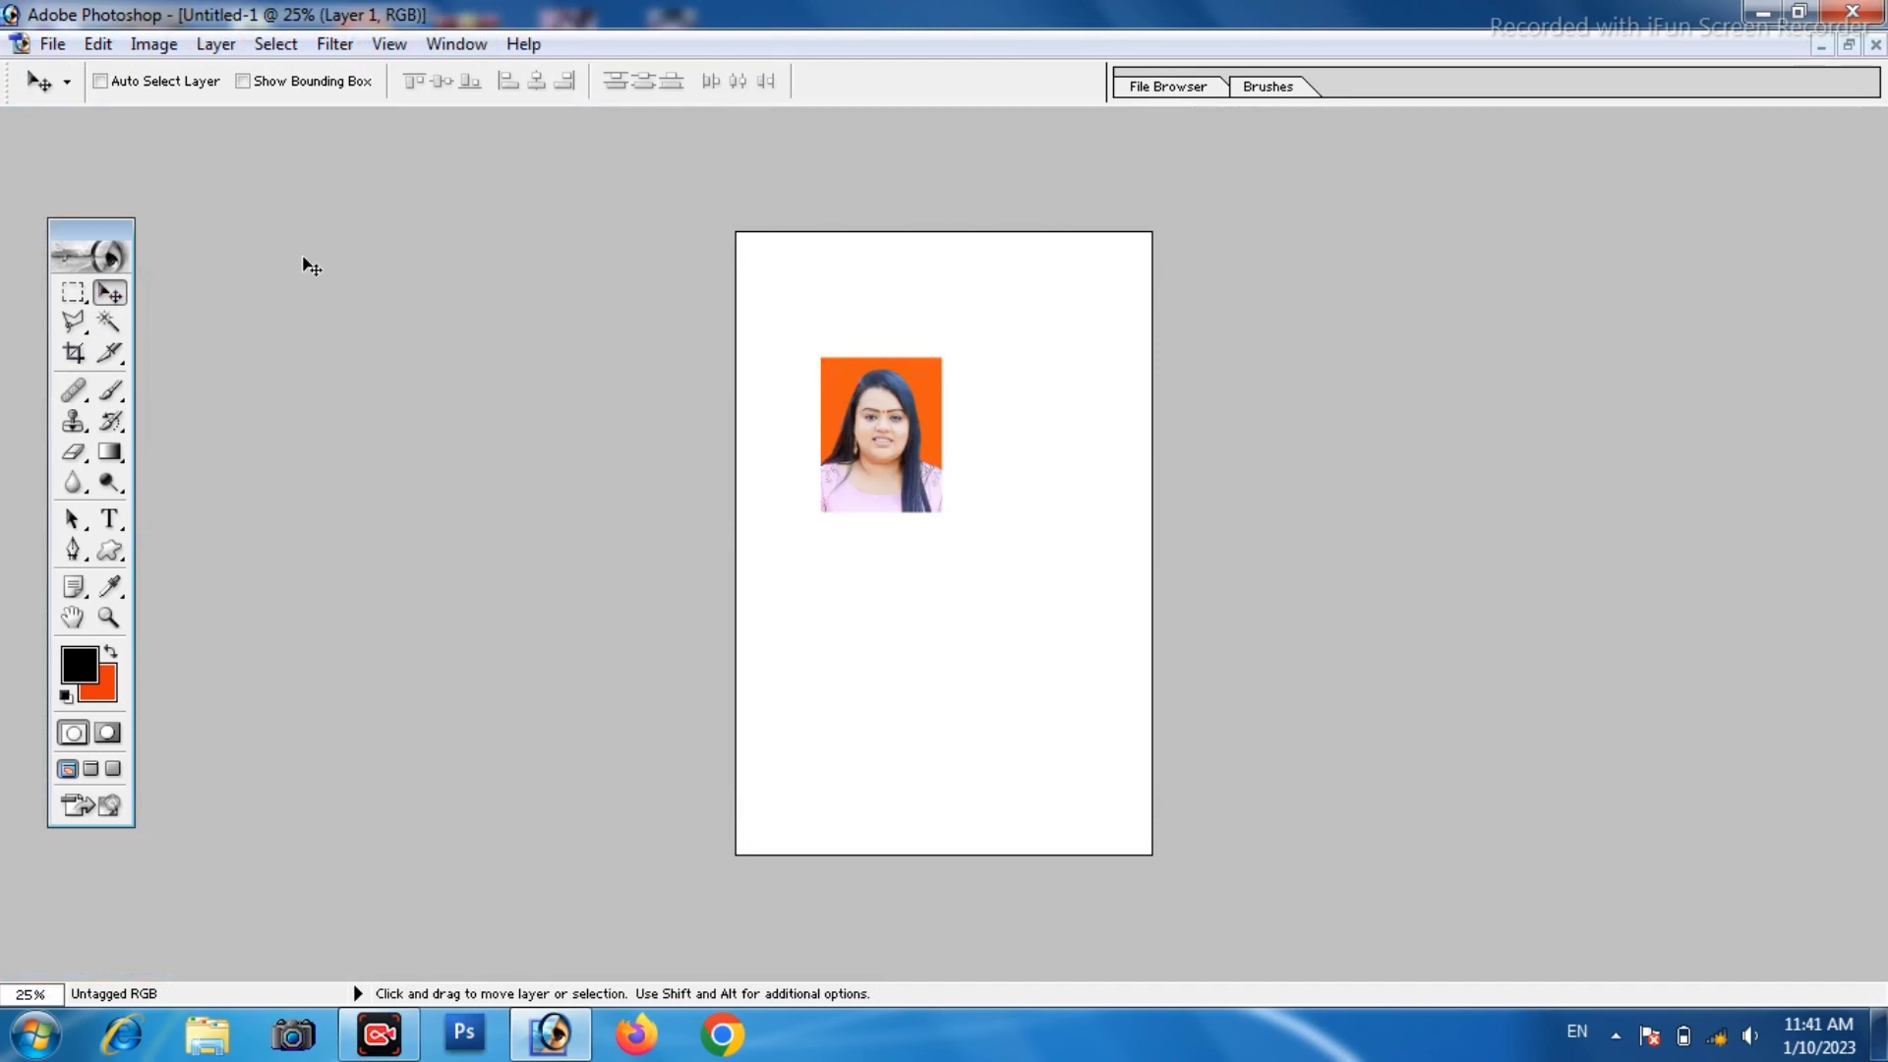
Stroke the portrait with a 3 px black border, centre location.
{"action": "left_click", "coordinate": [96, 44]}
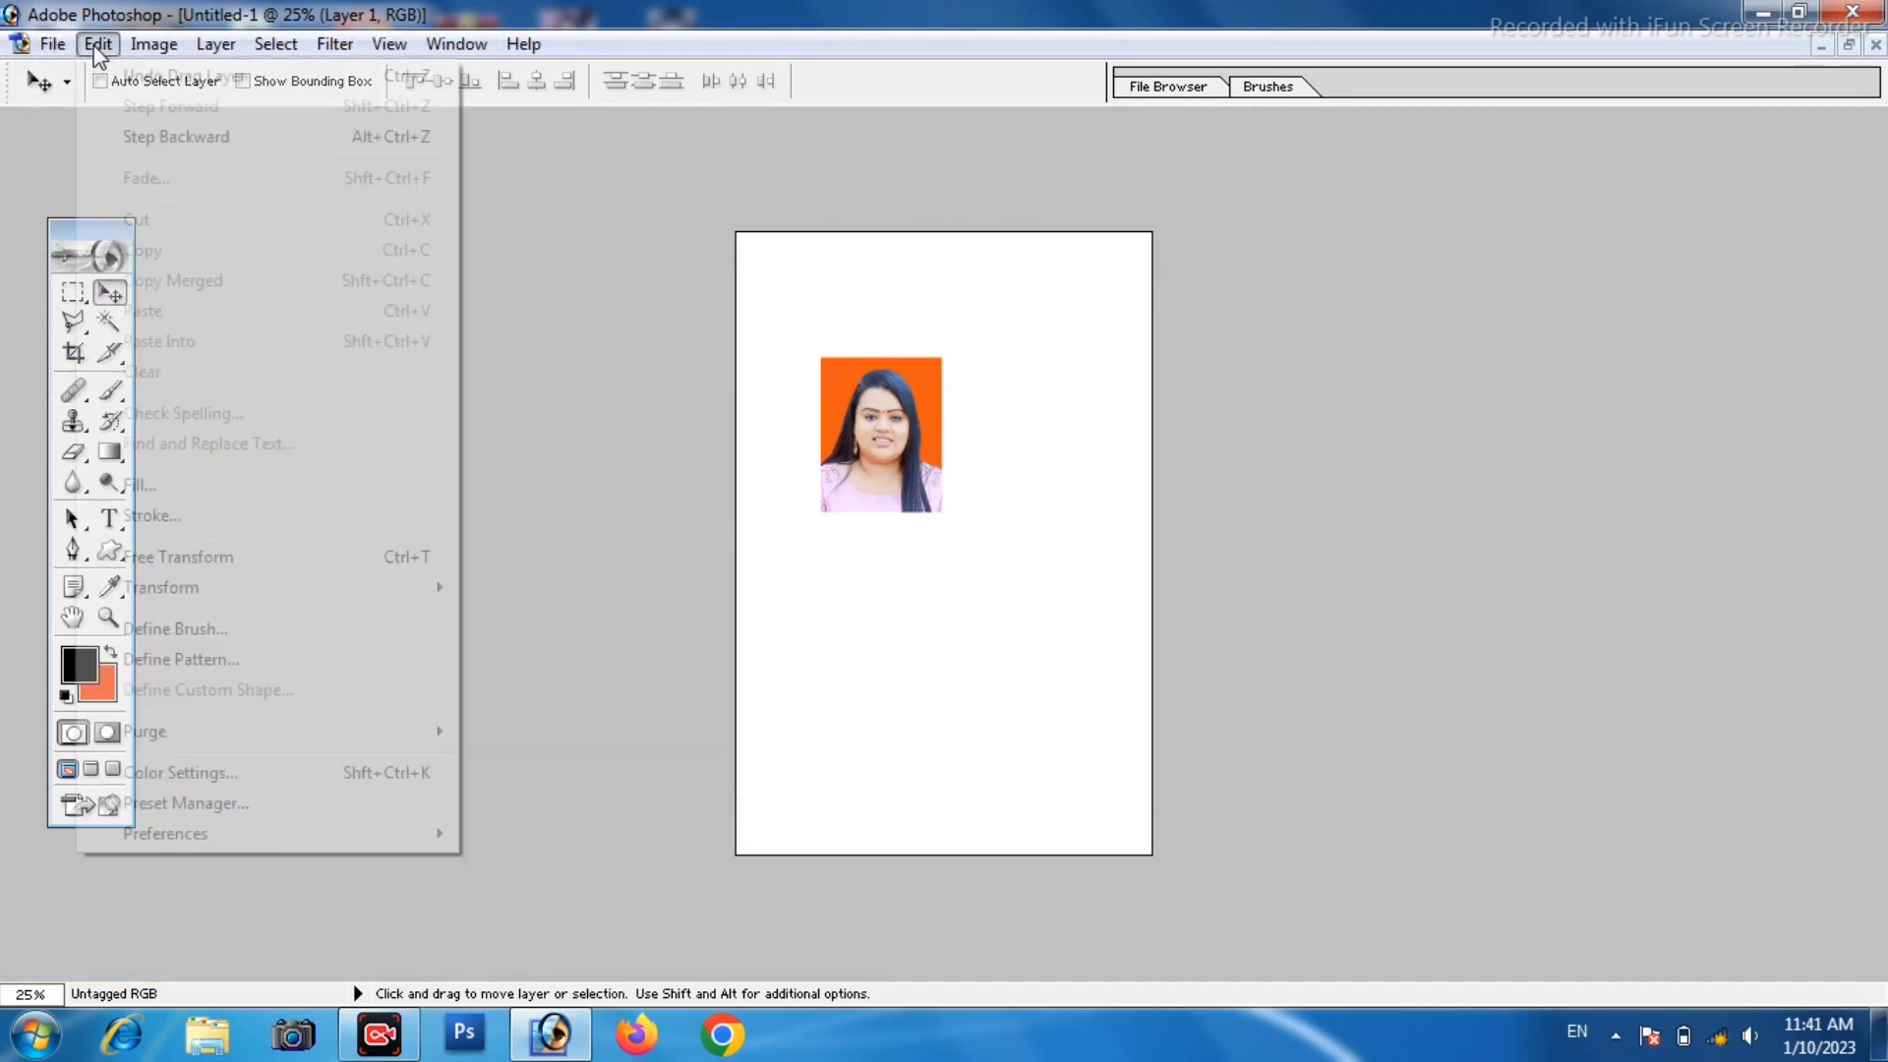
{"action": "left_click", "coordinate": [140, 515]}
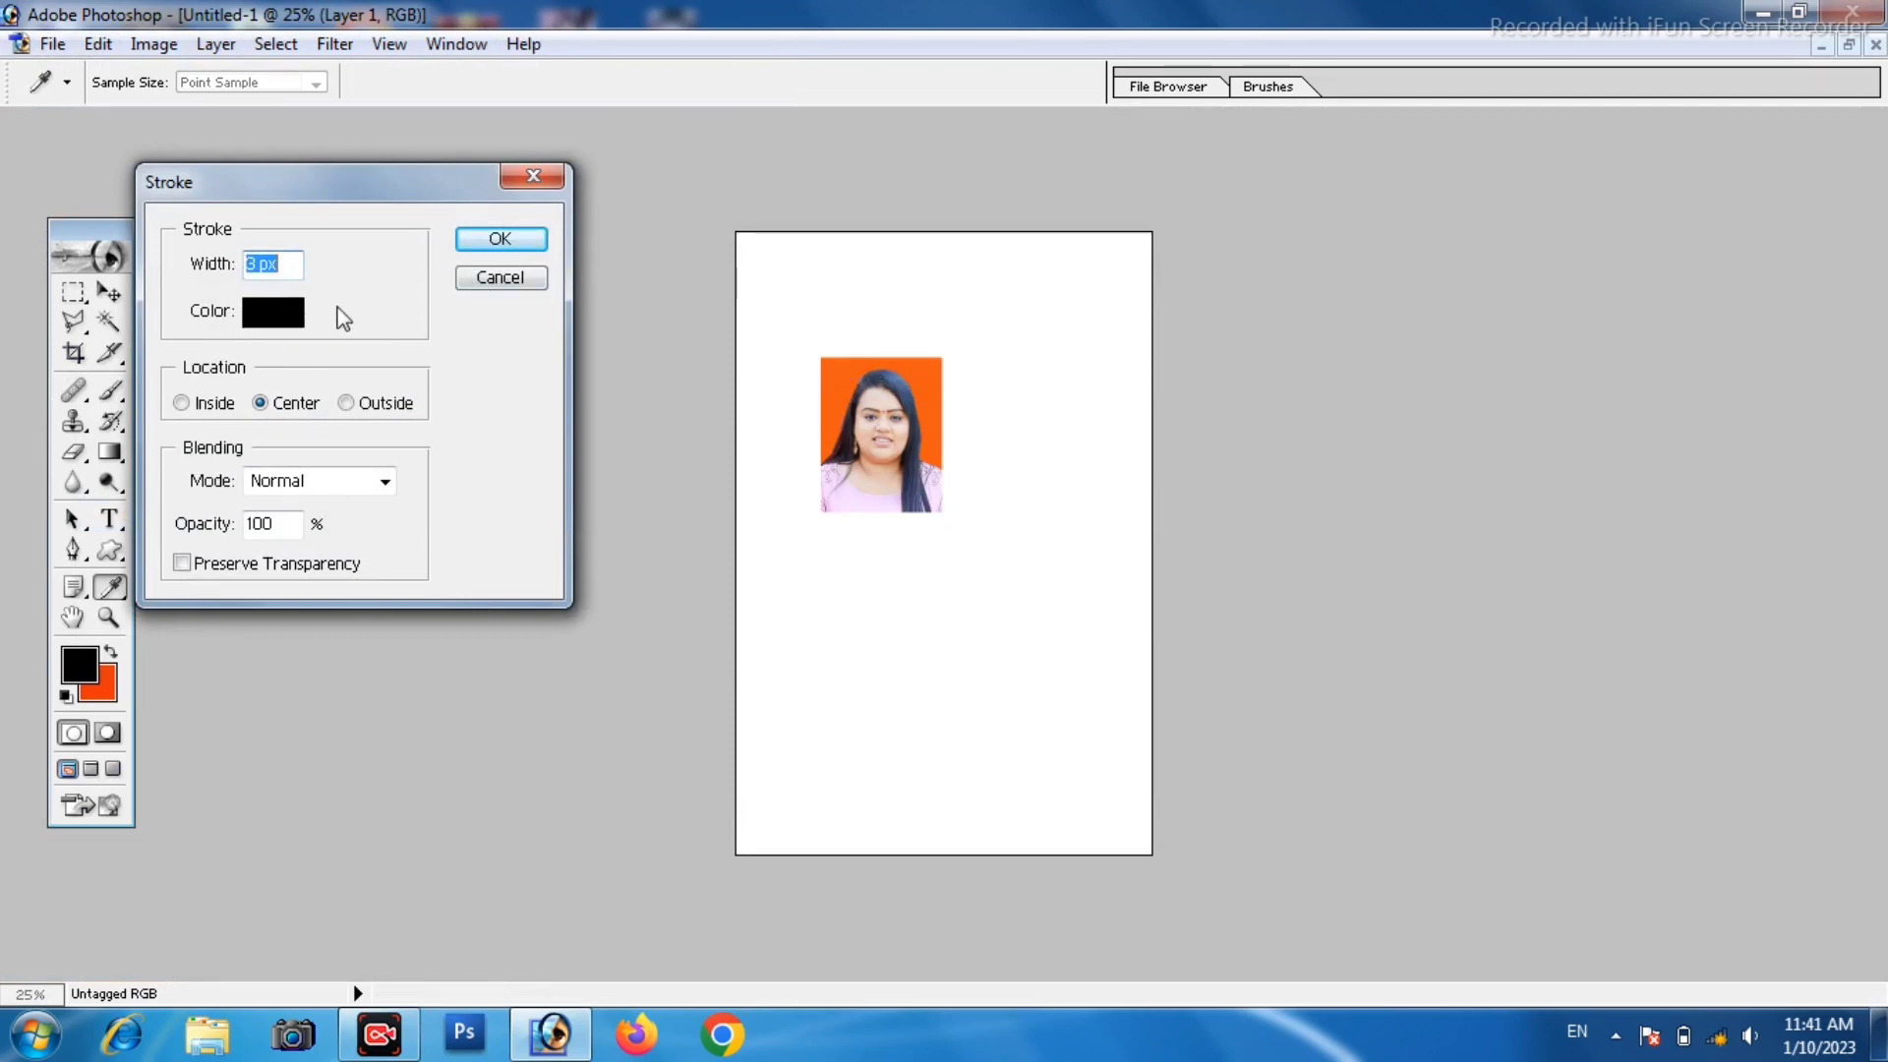
{"action": "left_click", "coordinate": [500, 239]}
{"action": "key", "text": "v"}
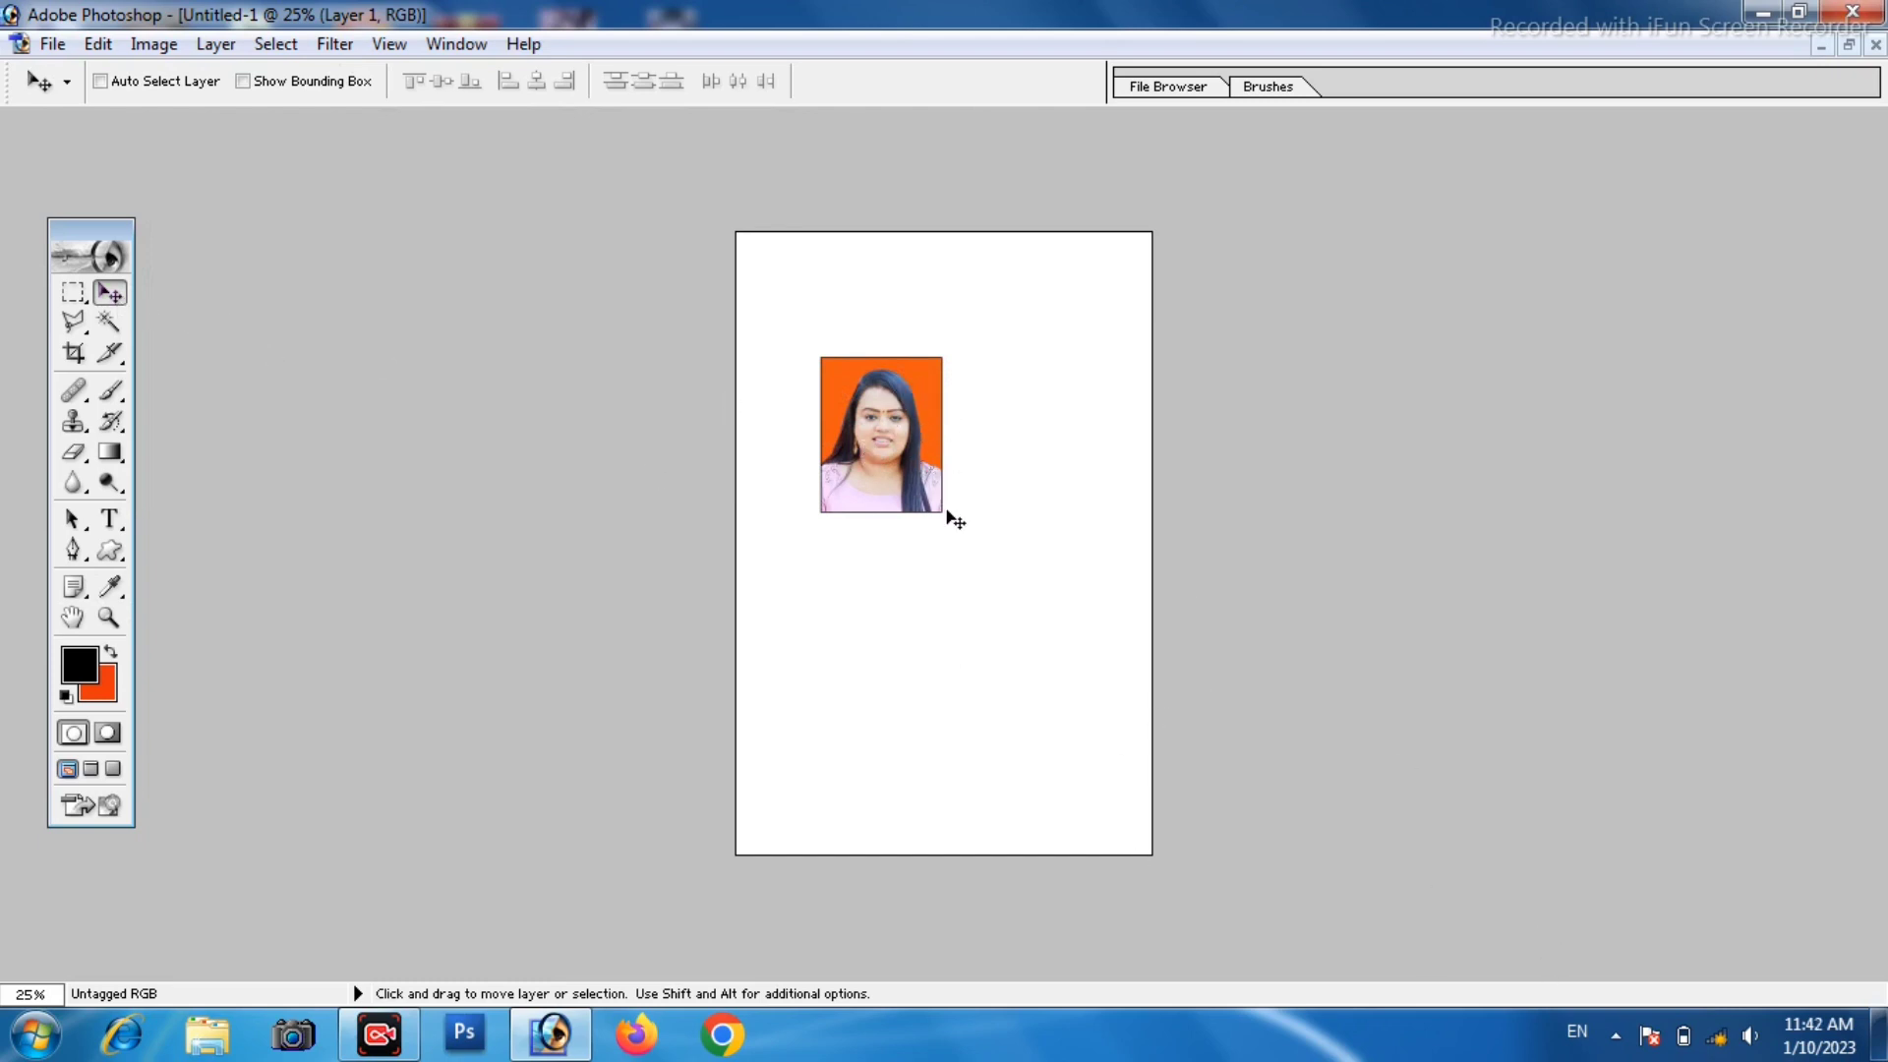
Move the portrait to the top-left corner and duplicate it into a row of three plus a second row.
{"action": "left_click_drag", "start_coordinate": [893, 458], "coordinate": [823, 350]}
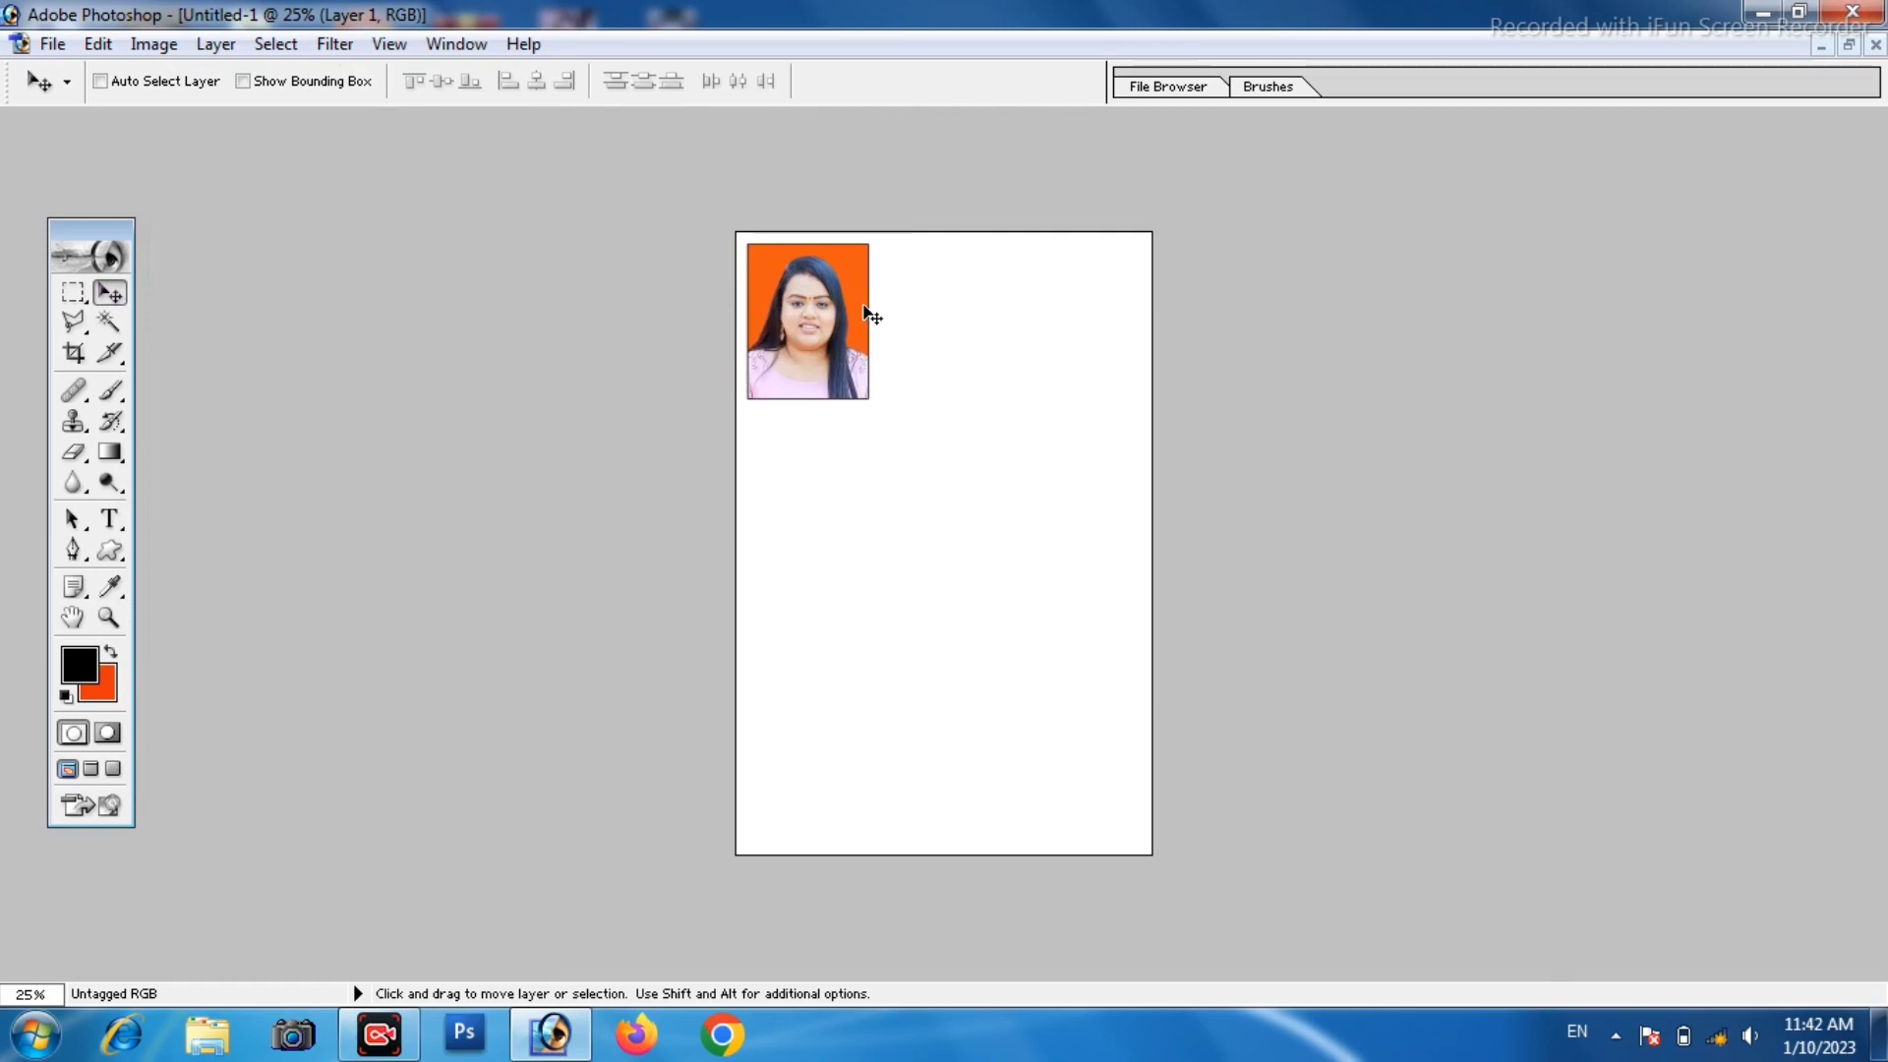
{"action": "mouse_move", "coordinate": [806, 307]}
{"action": "left_mouse_down"}
{"action": "mouse_move", "coordinate": [922, 321]}
{"action": "mouse_move", "coordinate": [934, 299]}
{"action": "left_mouse_up"}
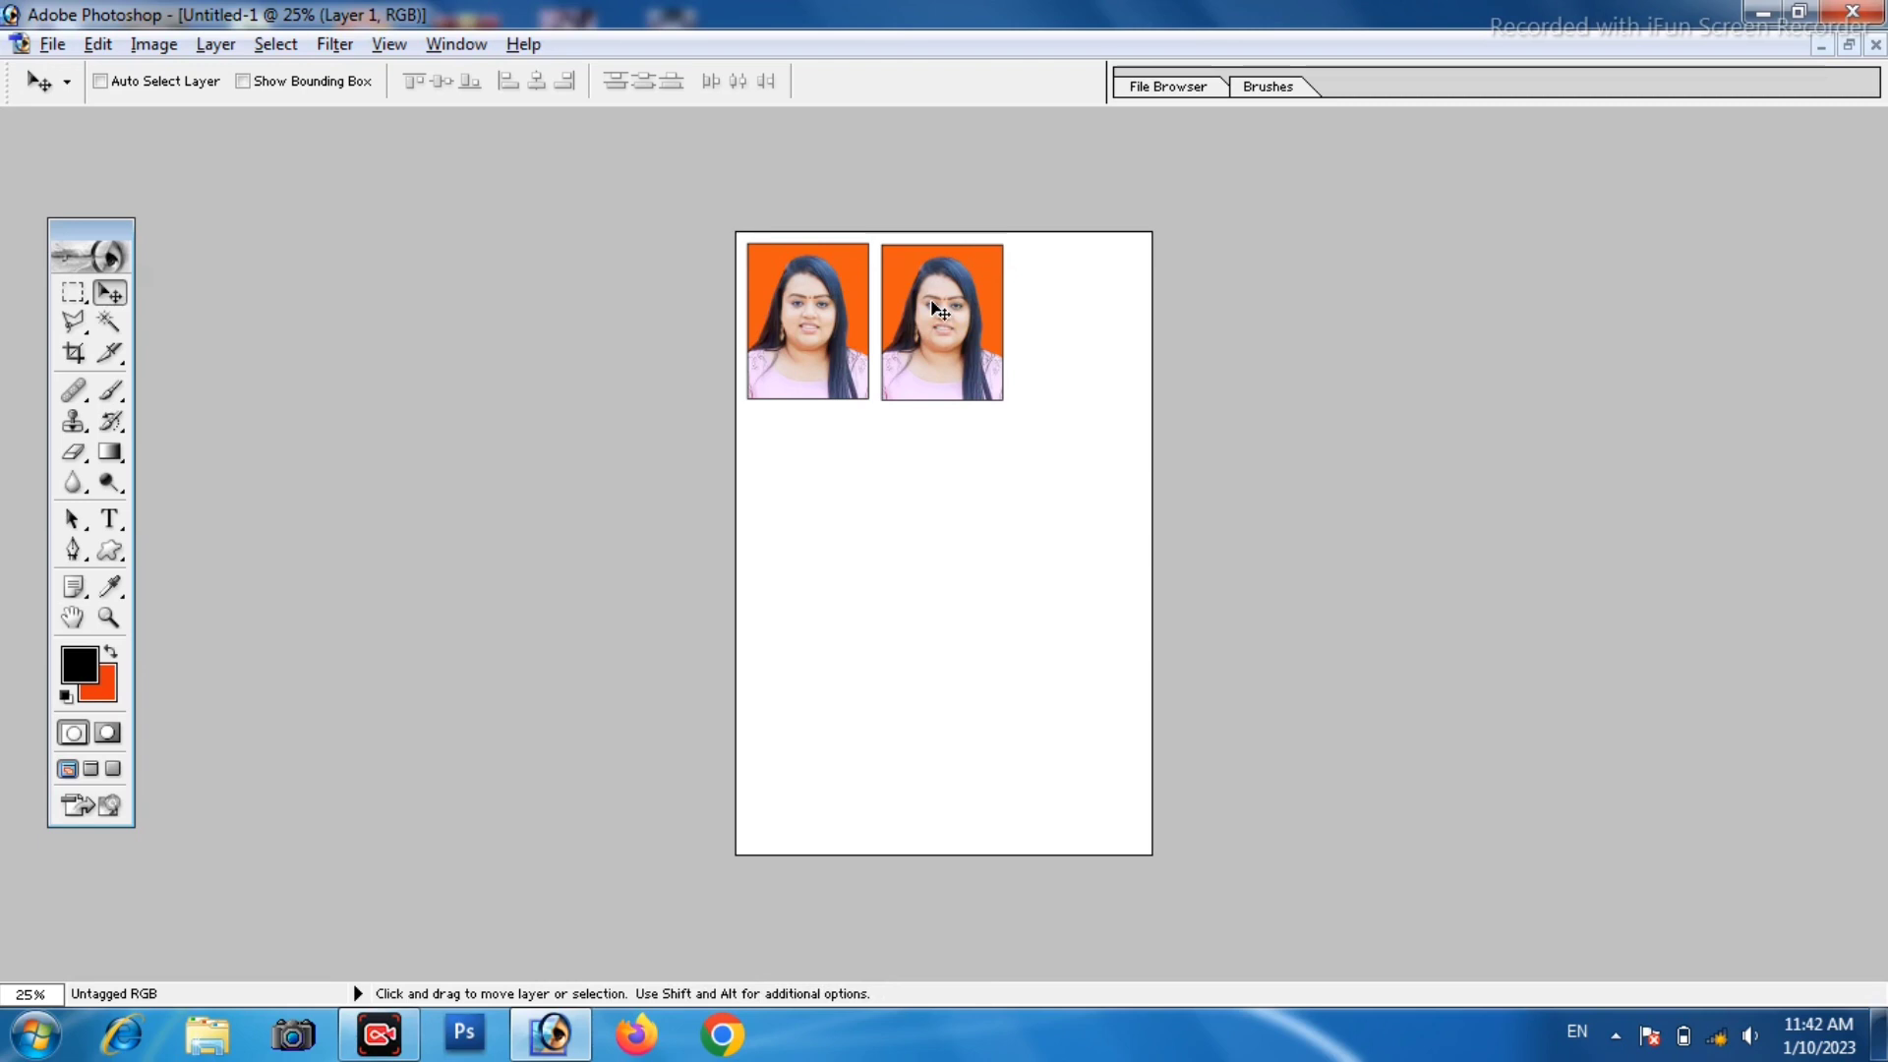
{"action": "left_click_drag", "start_coordinate": [934, 307], "coordinate": [1065, 304]}
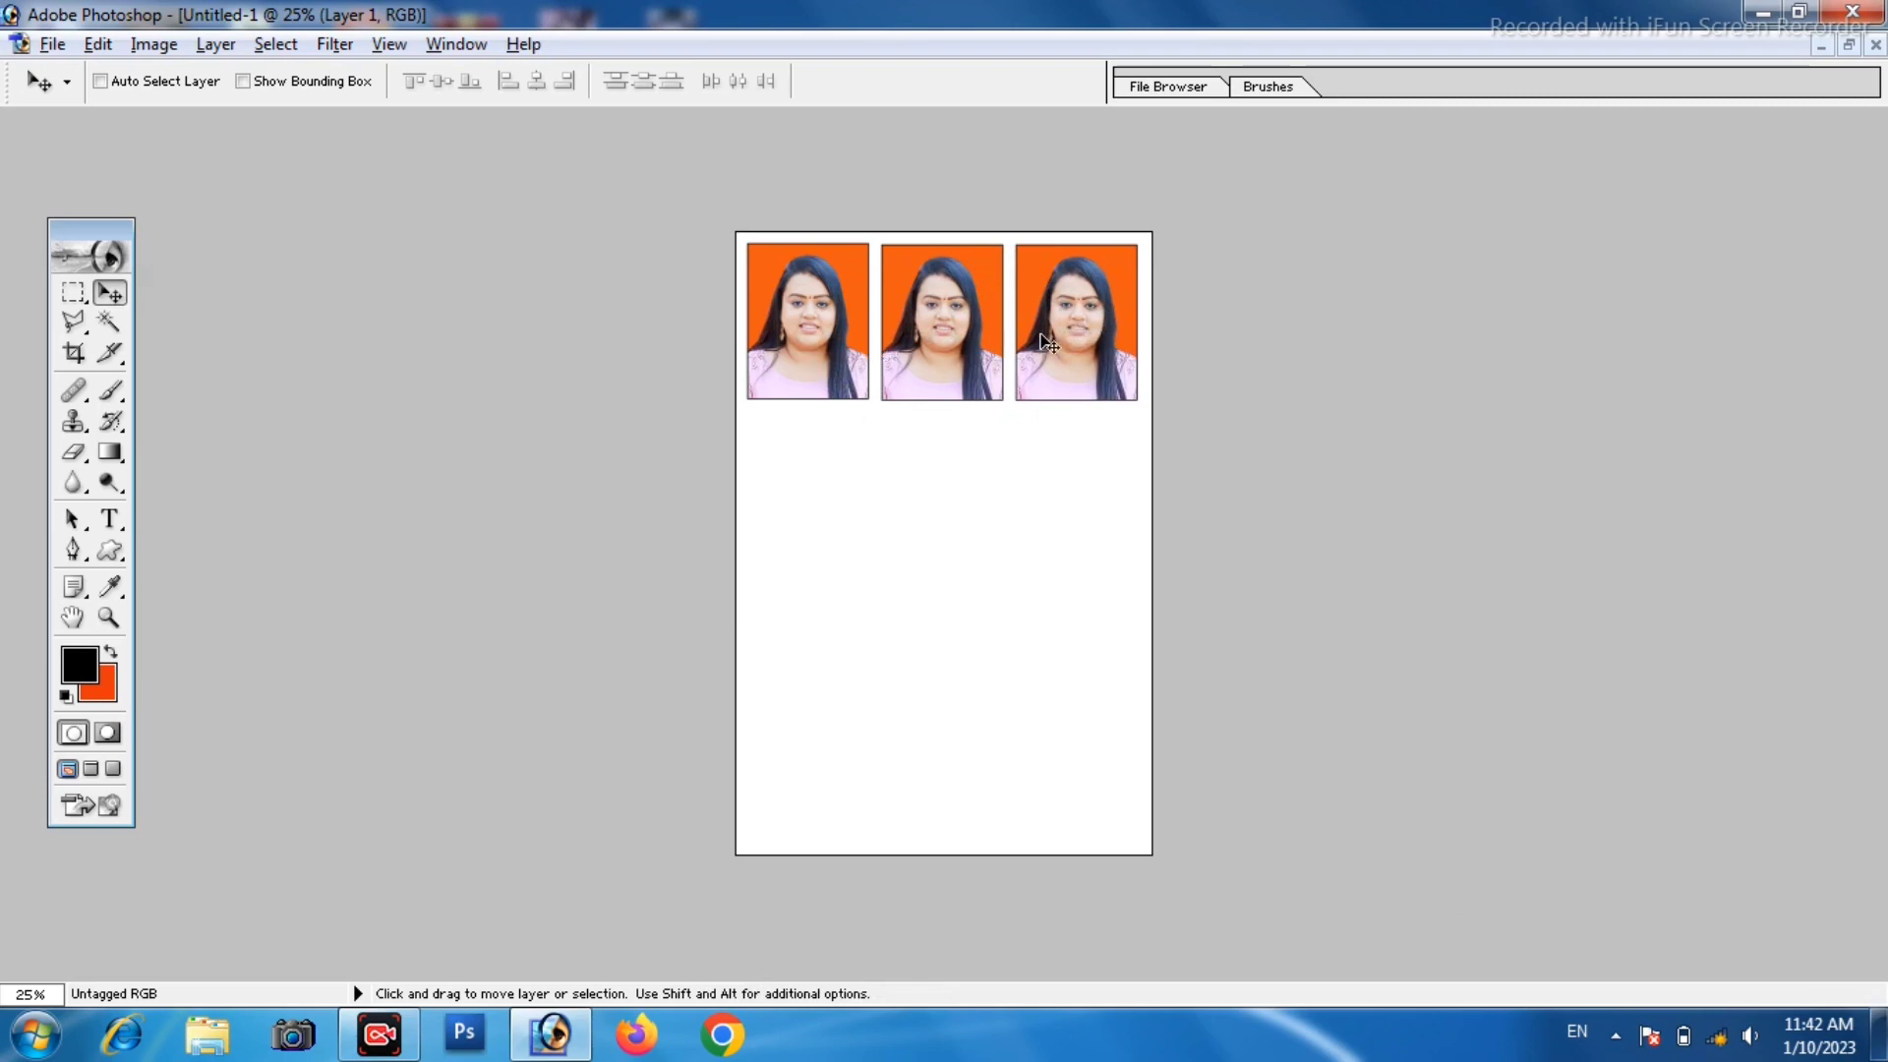
{"action": "mouse_move", "coordinate": [1048, 342]}
{"action": "left_mouse_down"}
{"action": "mouse_move", "coordinate": [802, 537]}
{"action": "mouse_move", "coordinate": [795, 510]}
{"action": "mouse_move", "coordinate": [1066, 504]}
{"action": "mouse_move", "coordinate": [826, 696]}
{"action": "mouse_move", "coordinate": [797, 688]}
{"action": "mouse_move", "coordinate": [1093, 677]}
{"action": "left_mouse_up"}
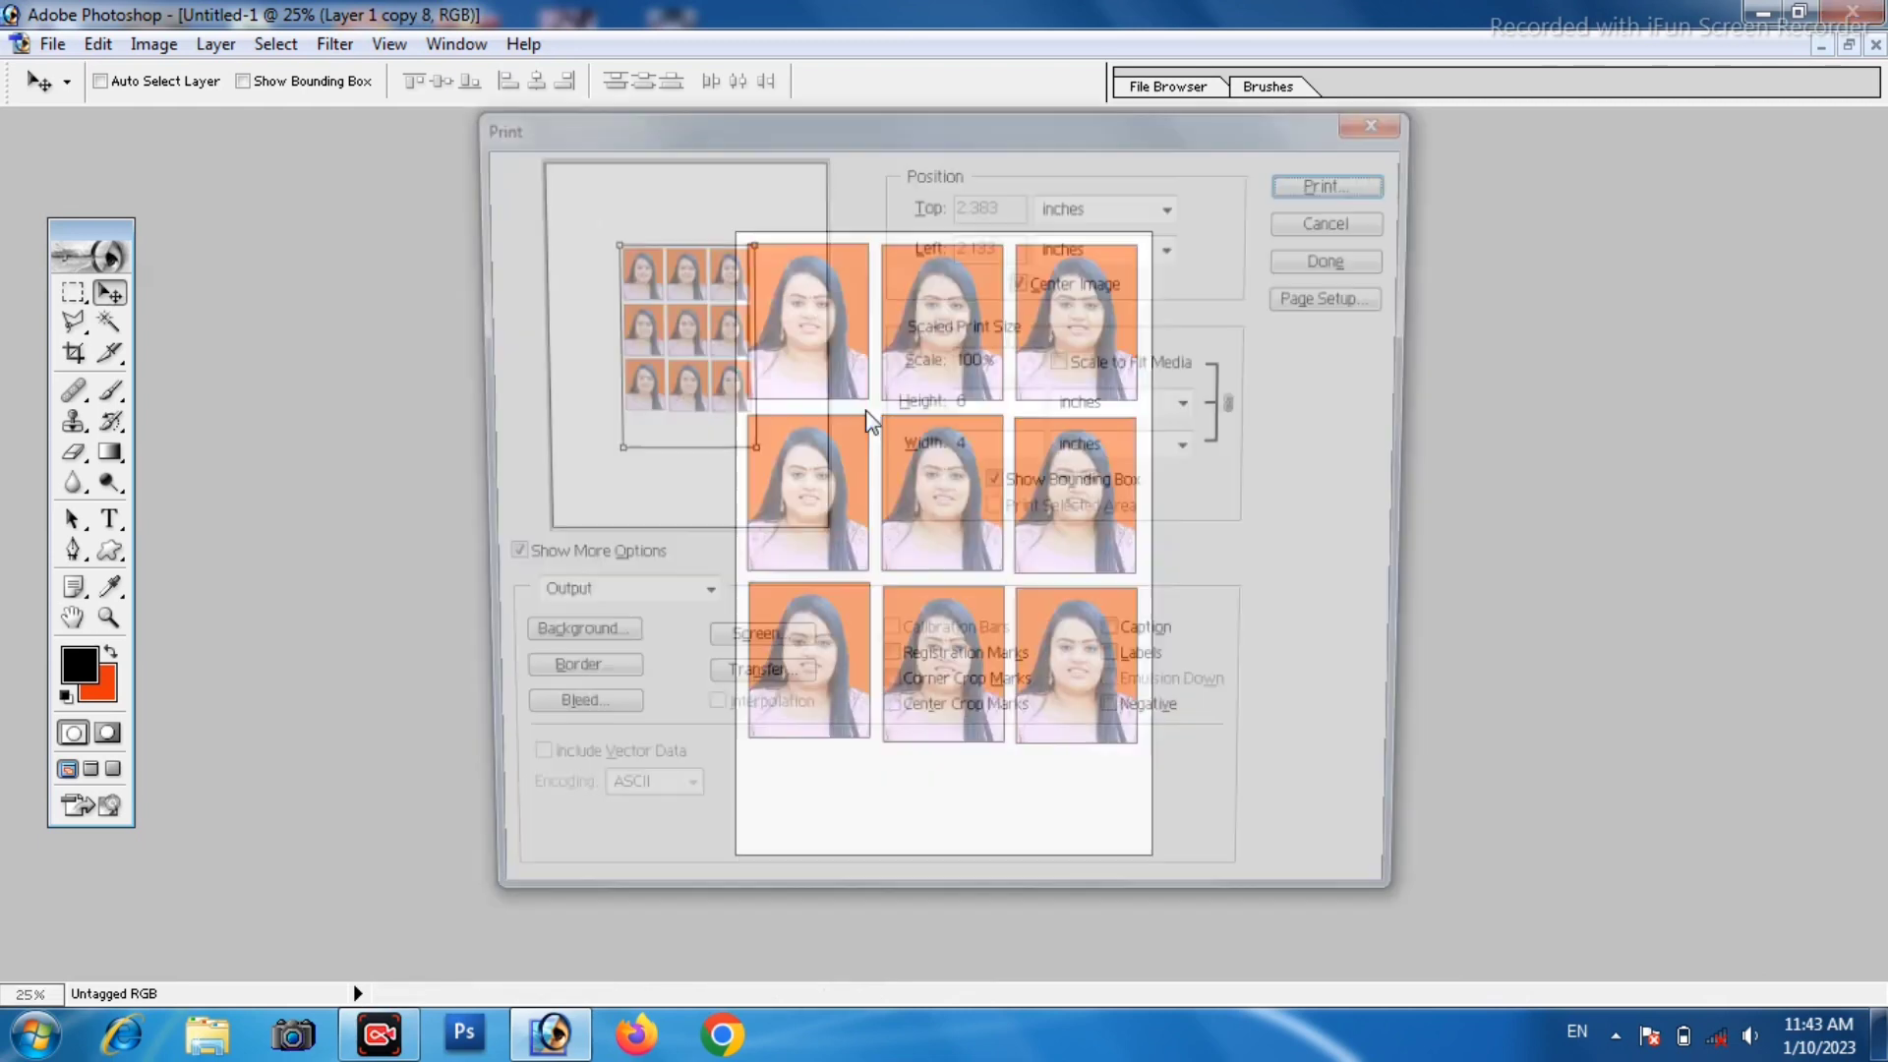
{"action": "key", "text": "ctrl+p"}
{"action": "left_click_drag", "start_coordinate": [745, 452], "coordinate": [747, 454]}
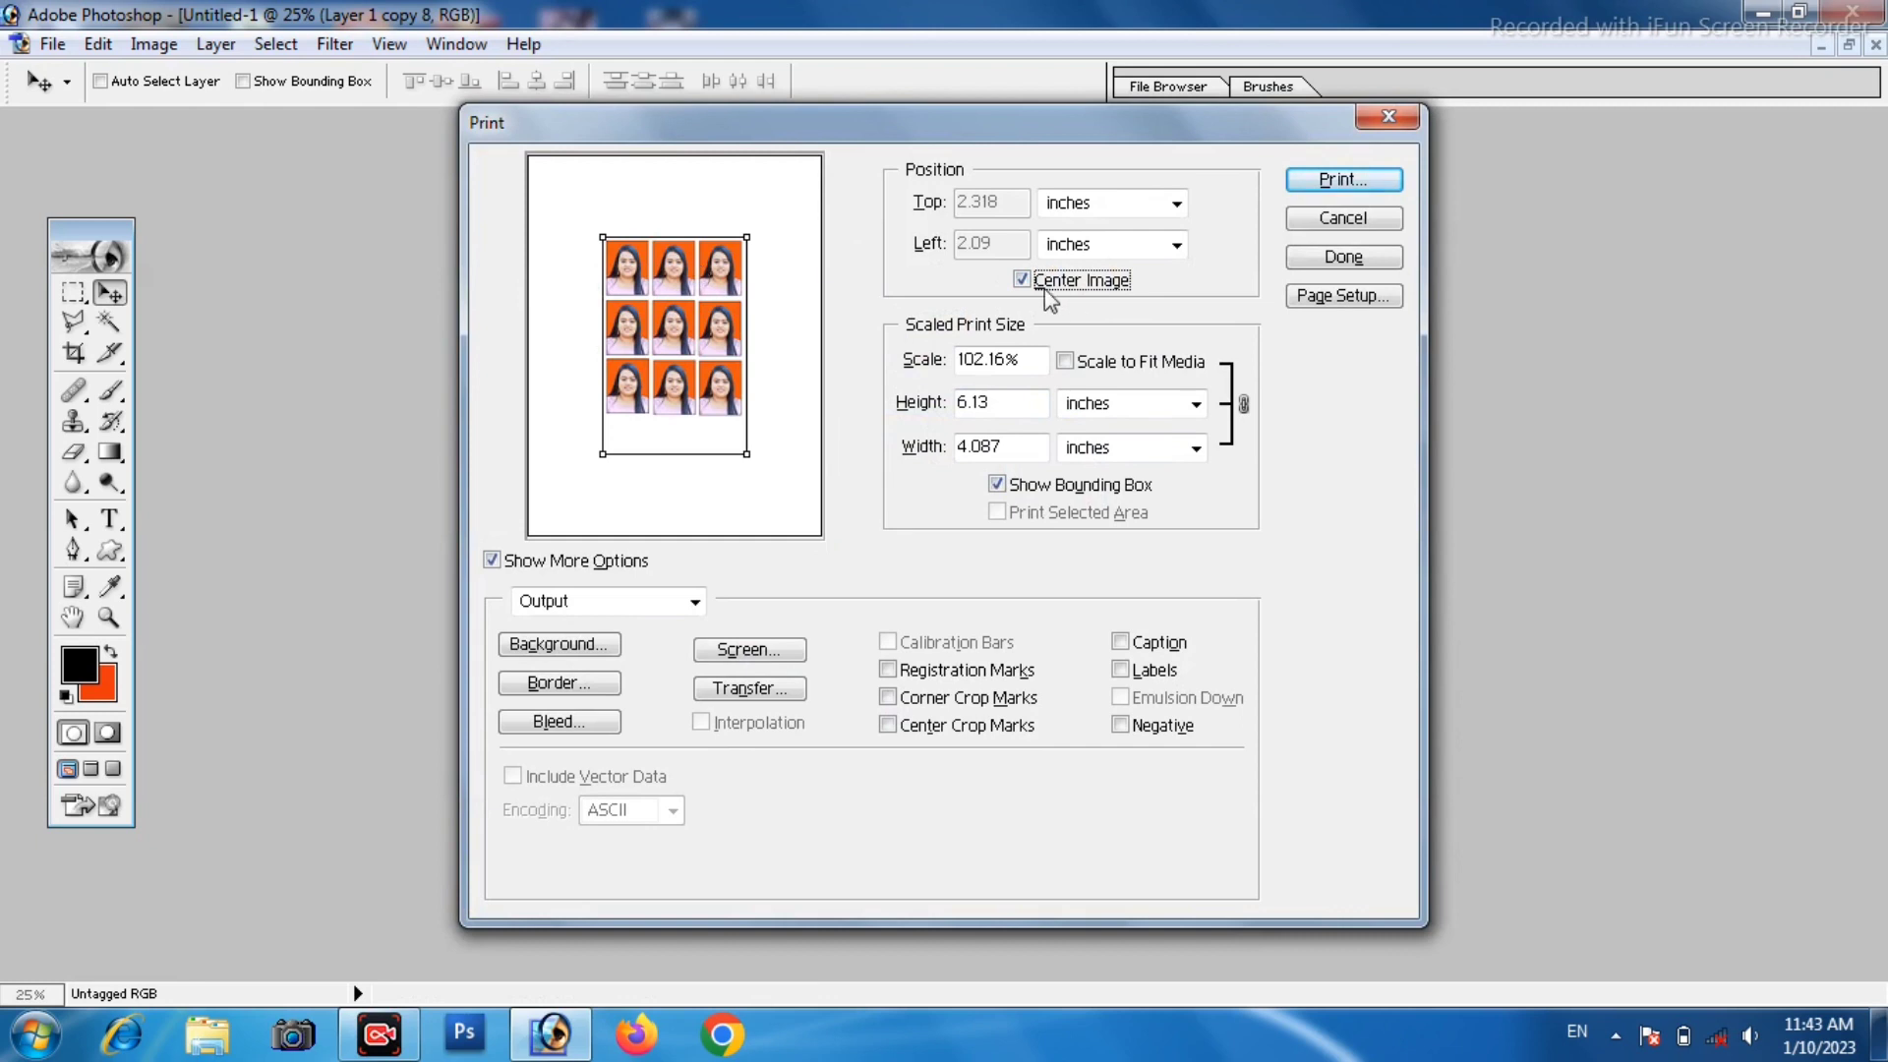
{"action": "left_click", "coordinate": [1337, 182]}
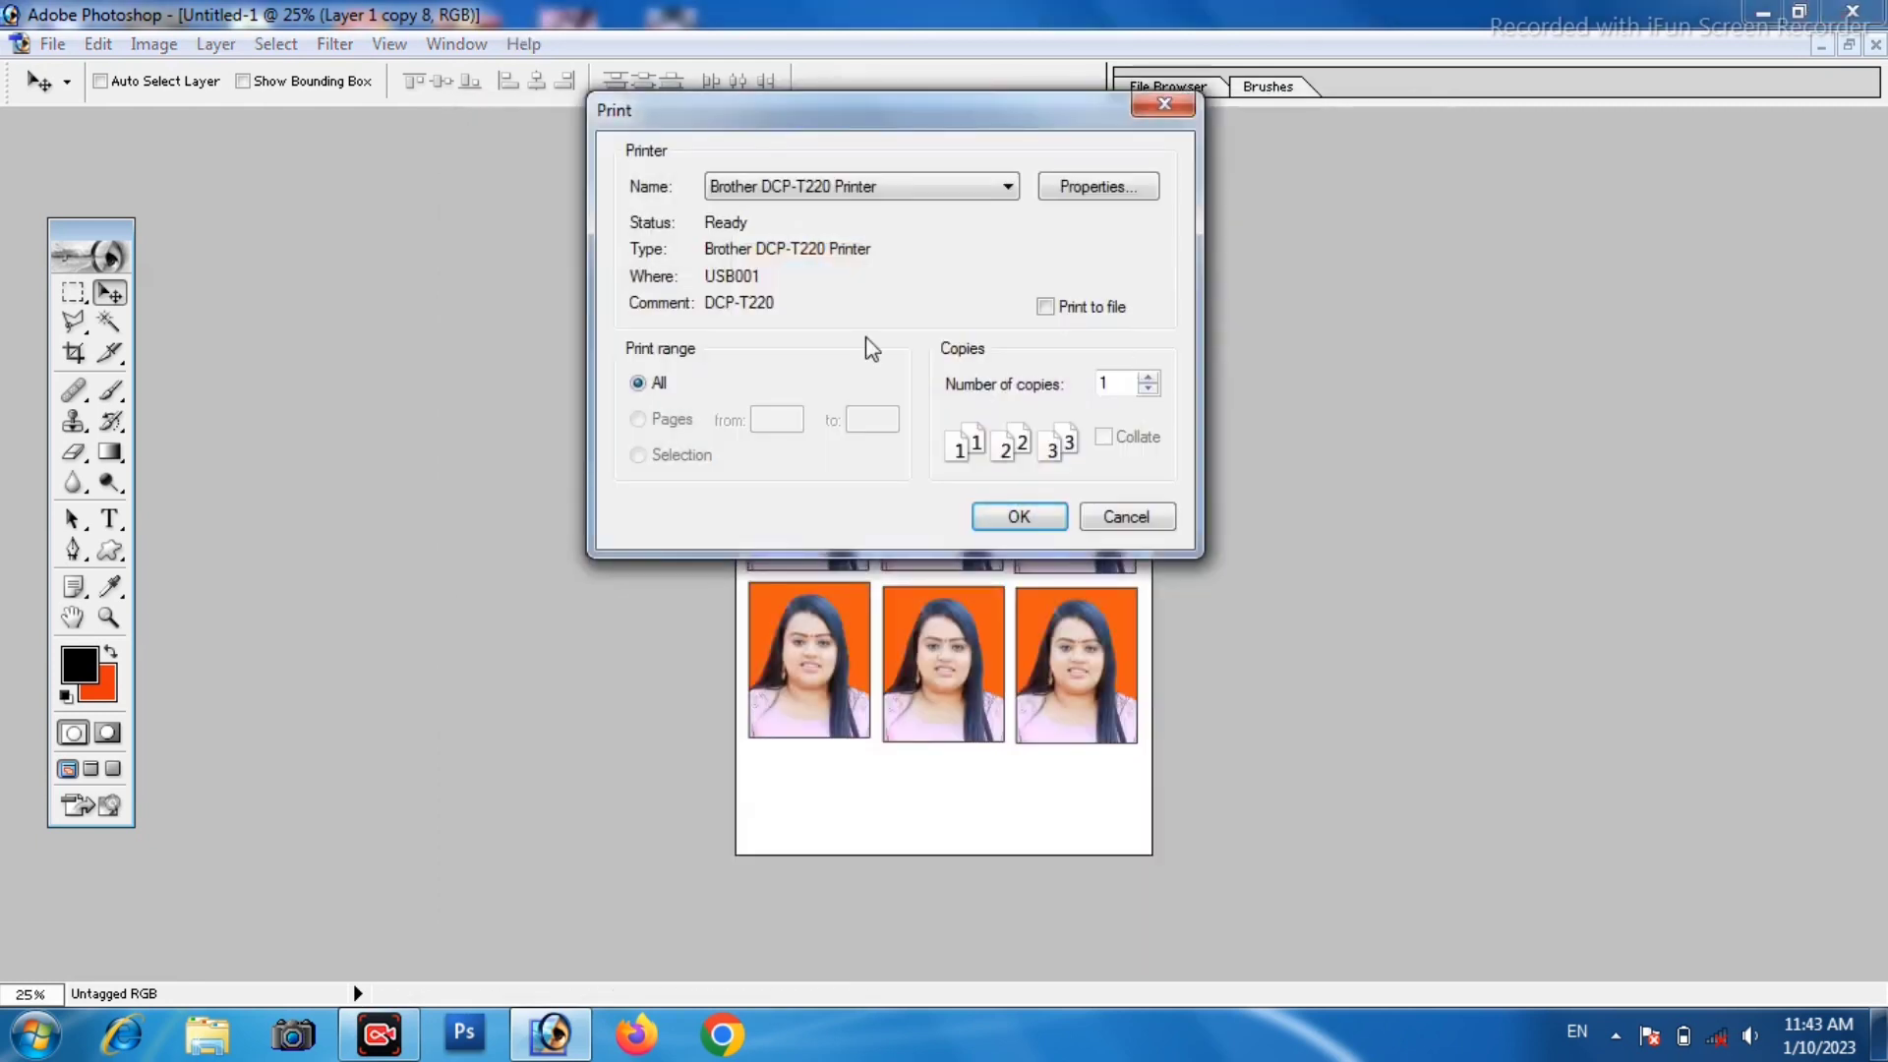
{"action": "left_click", "coordinate": [1103, 189]}
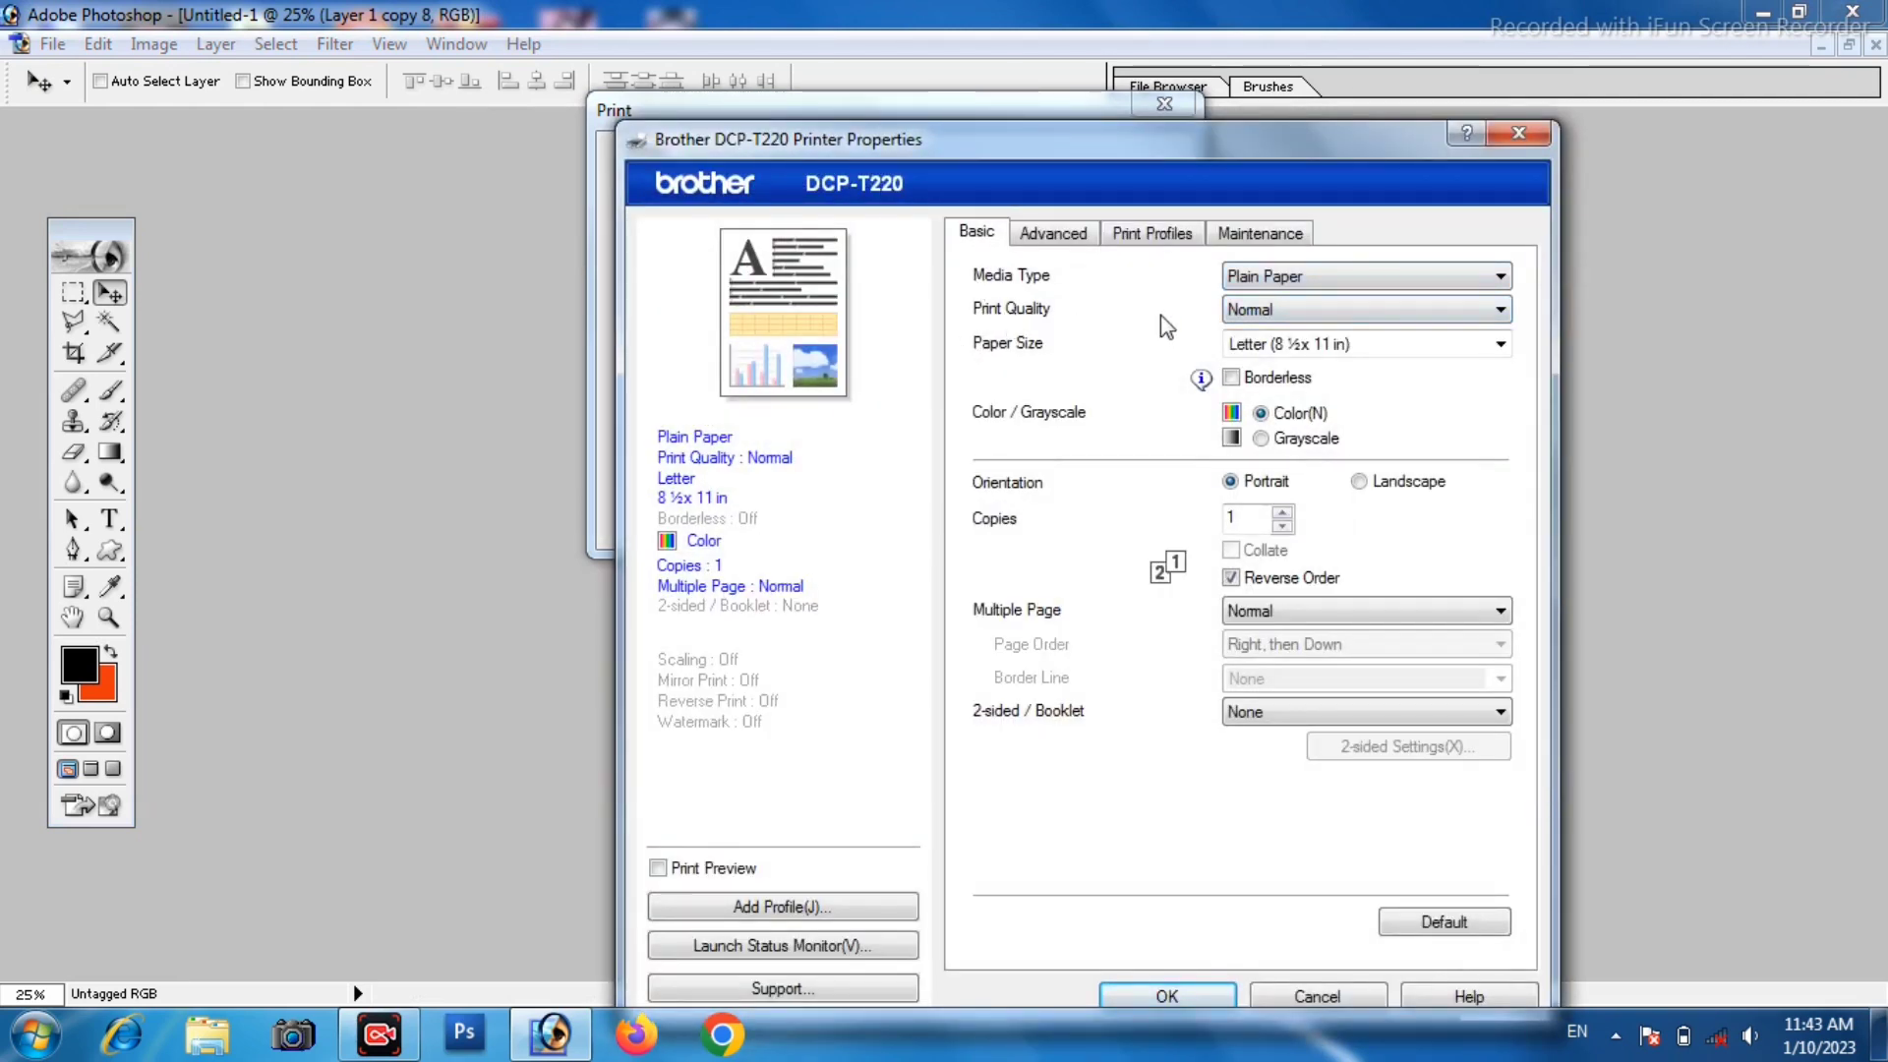
{"action": "left_click", "coordinate": [1278, 314]}
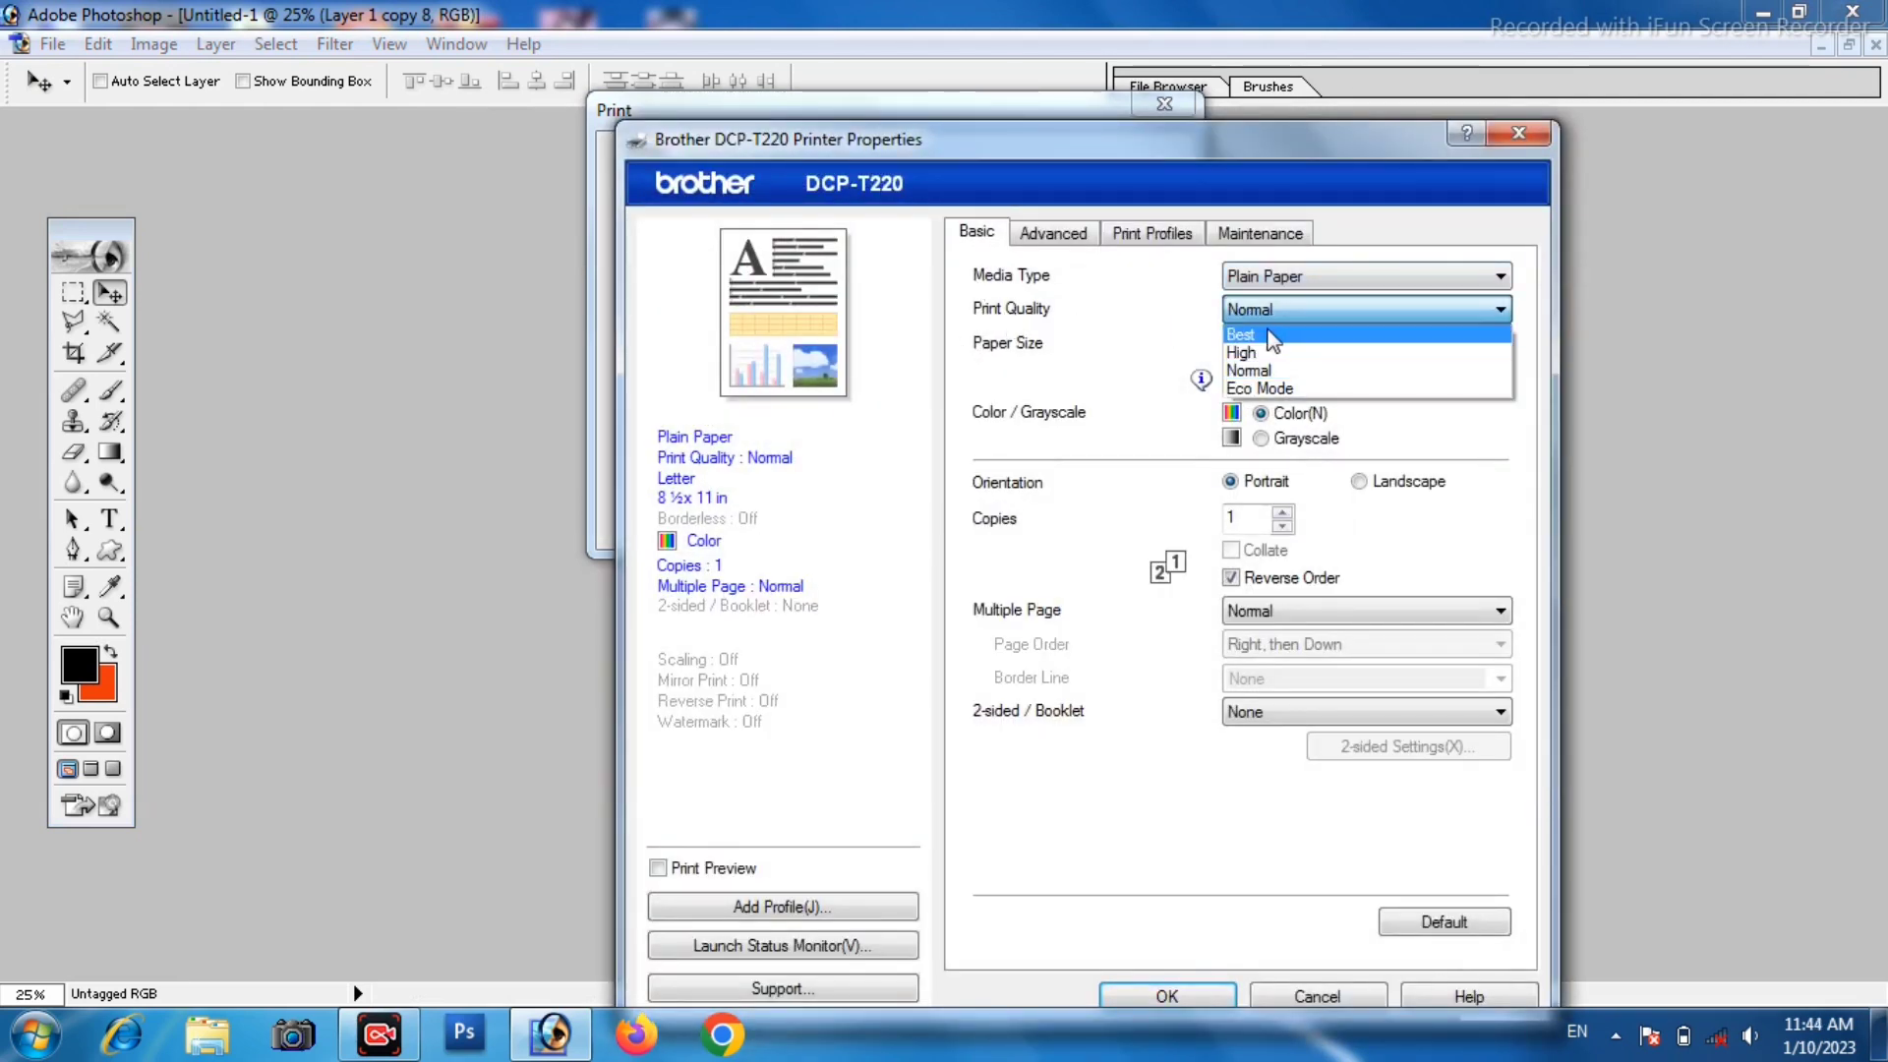
{"action": "left_click", "coordinate": [1279, 334]}
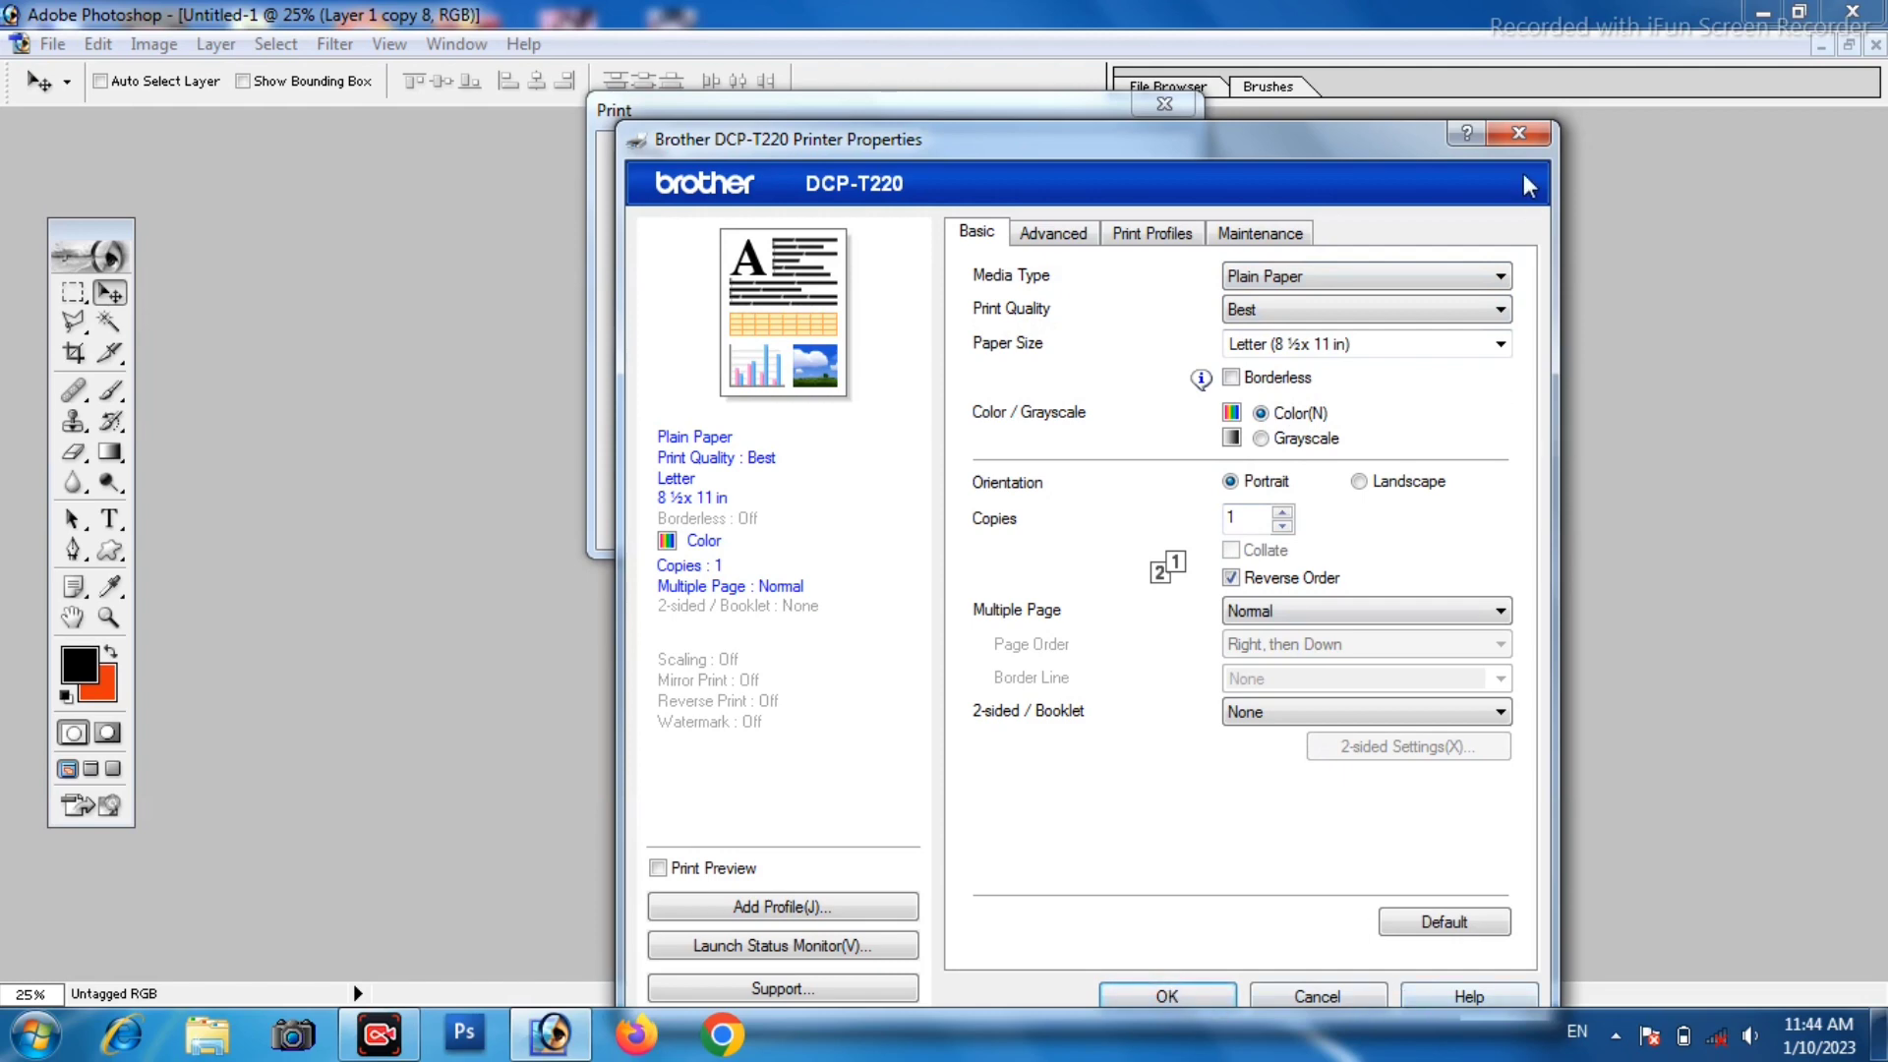
{"action": "left_click", "coordinate": [1516, 136]}
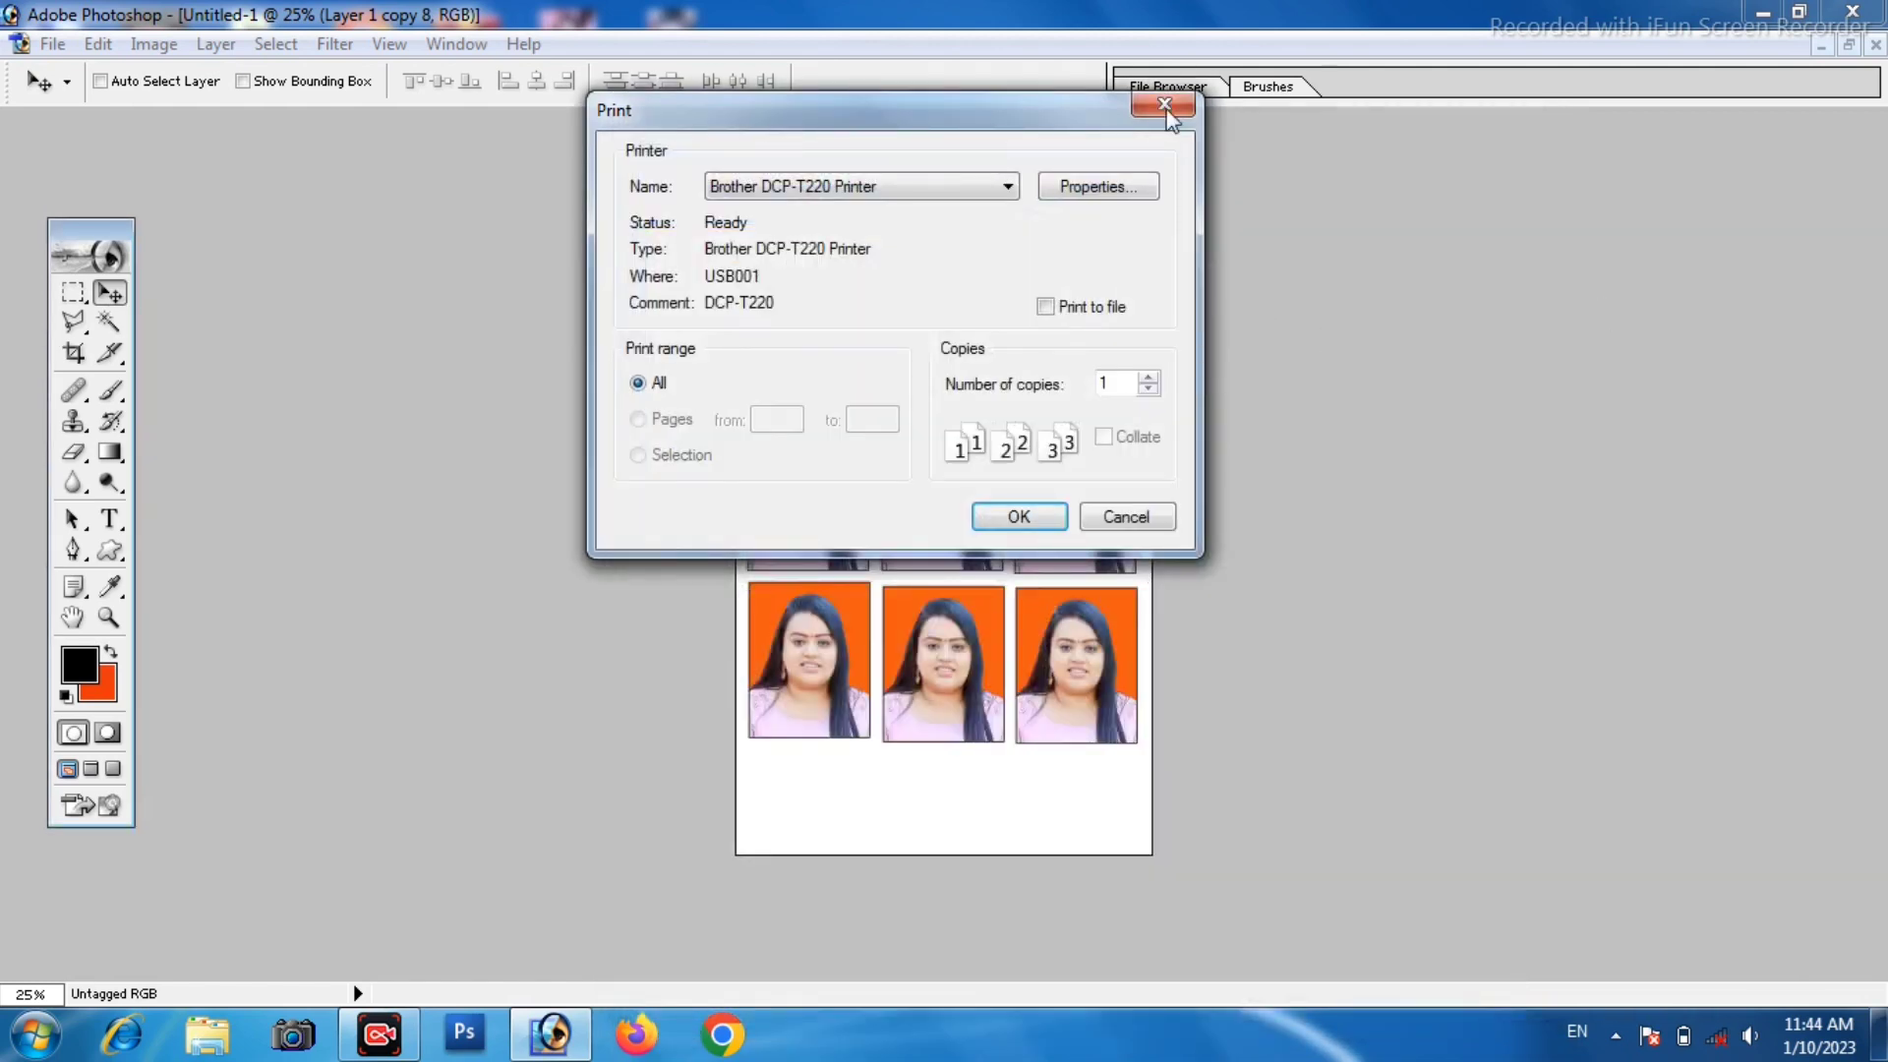
{"action": "left_click", "coordinate": [1166, 106]}
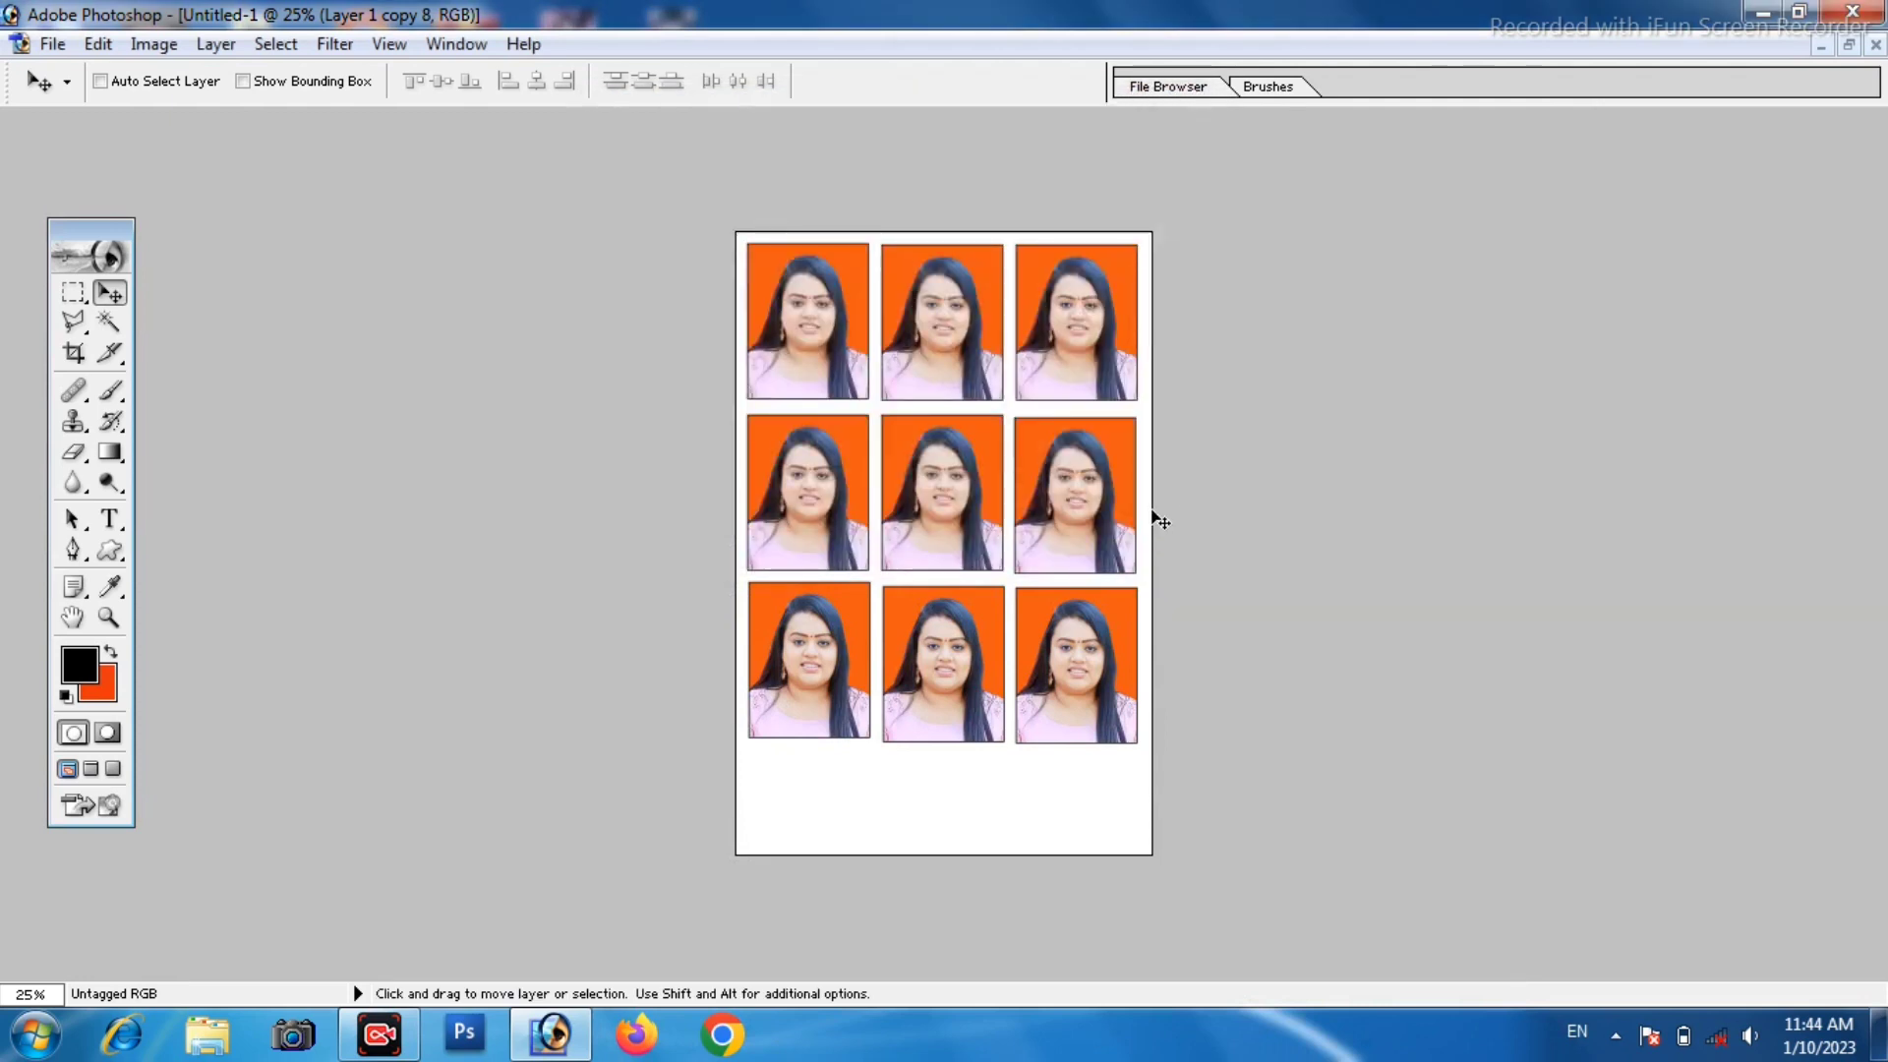